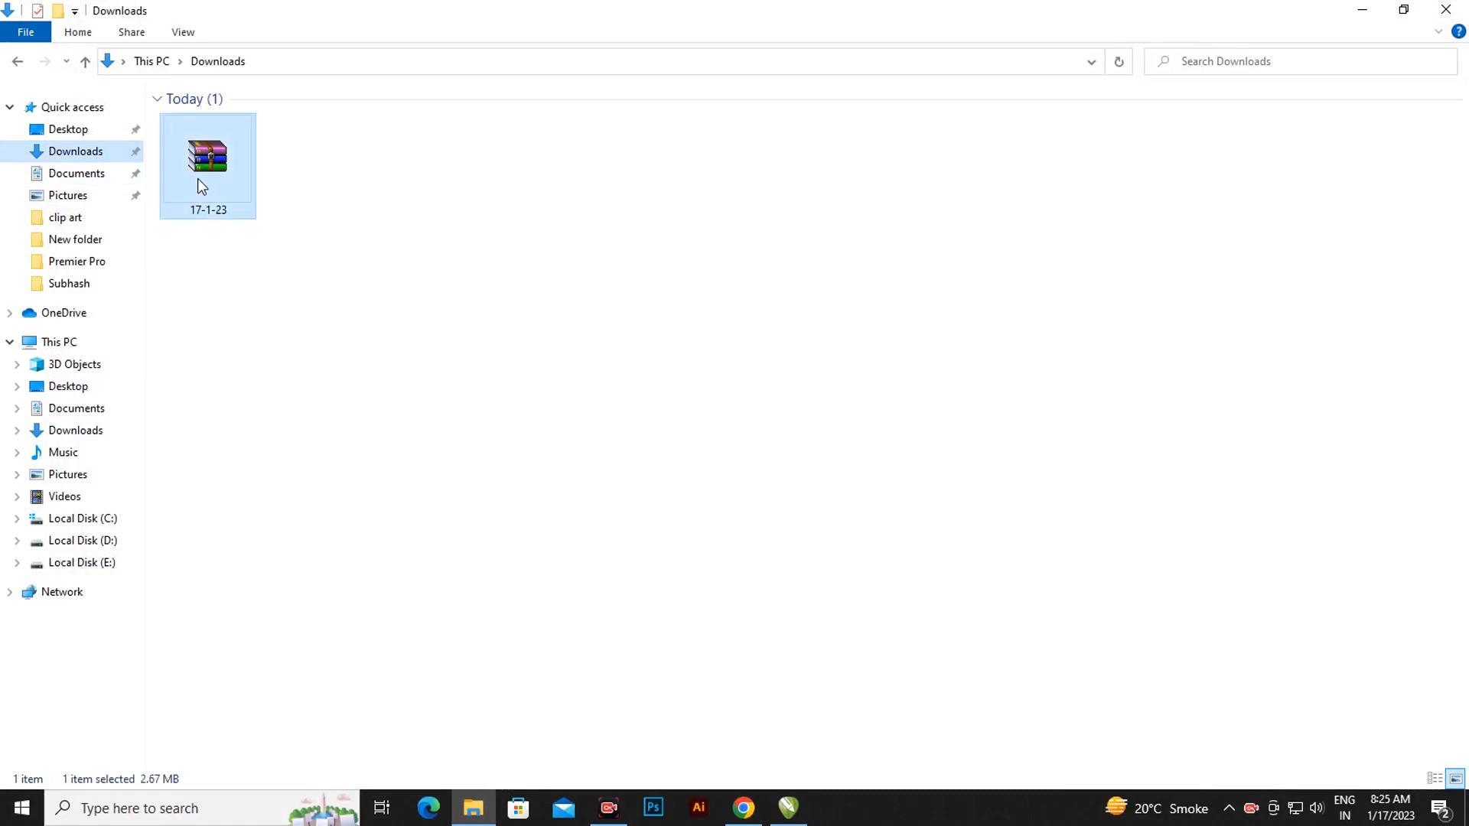
Choose Extract Here on the 17-1-23 archive in the Downloads folder.
right_click(198, 178)
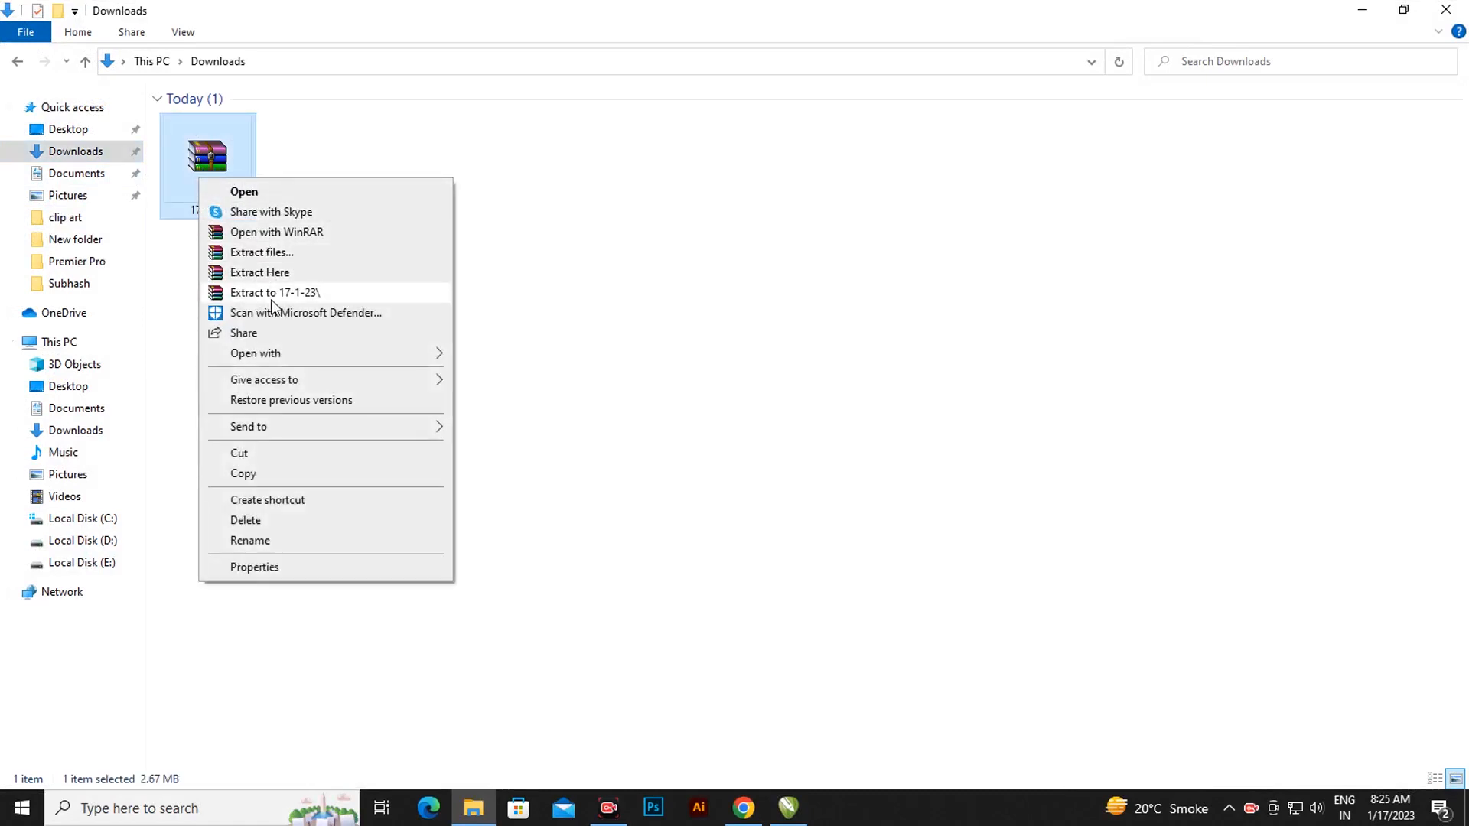
click(274, 273)
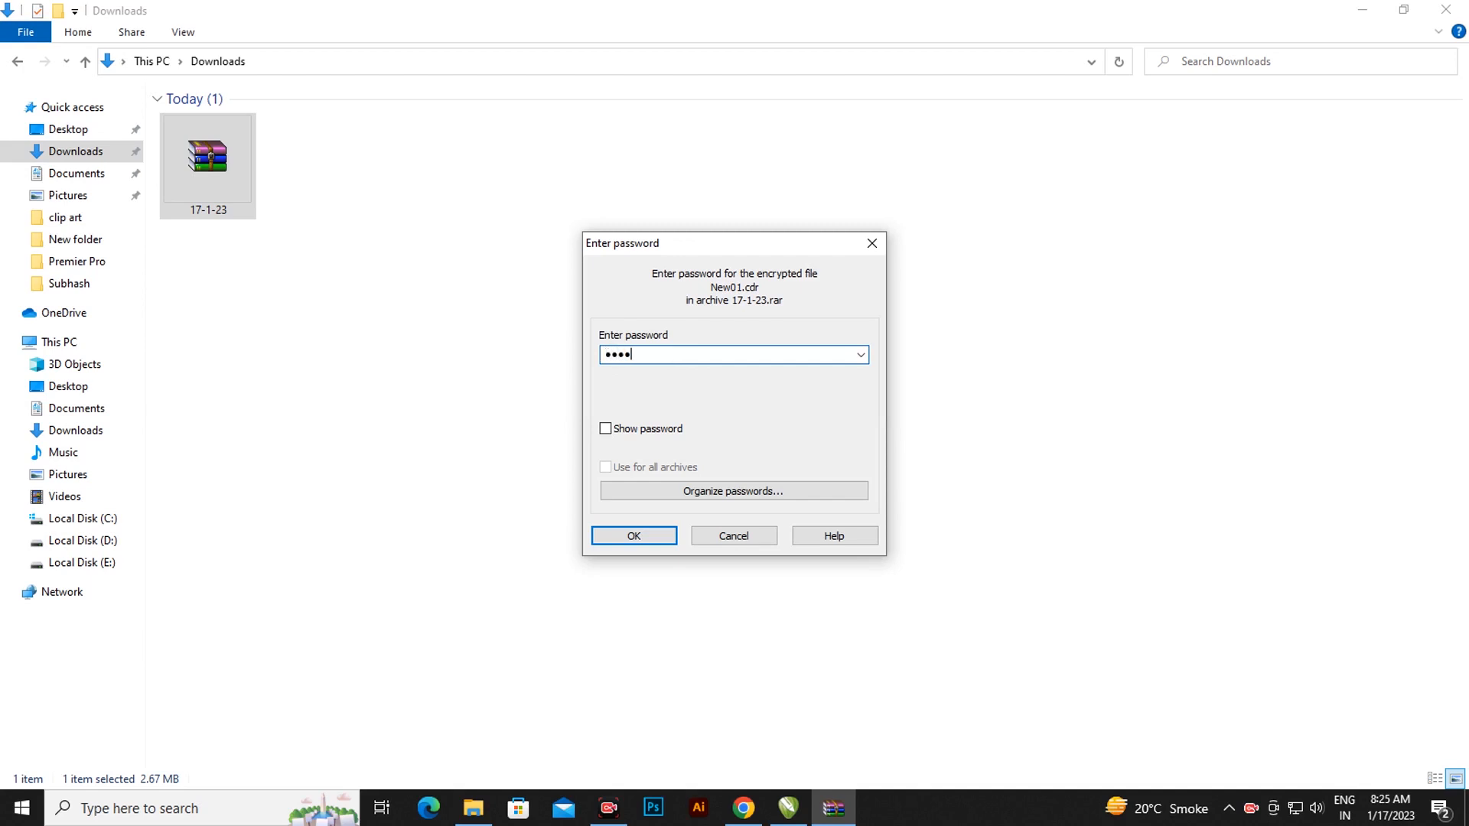
Enter the archive password and confirm it so New01 extracts into Downloads.
text(123456)
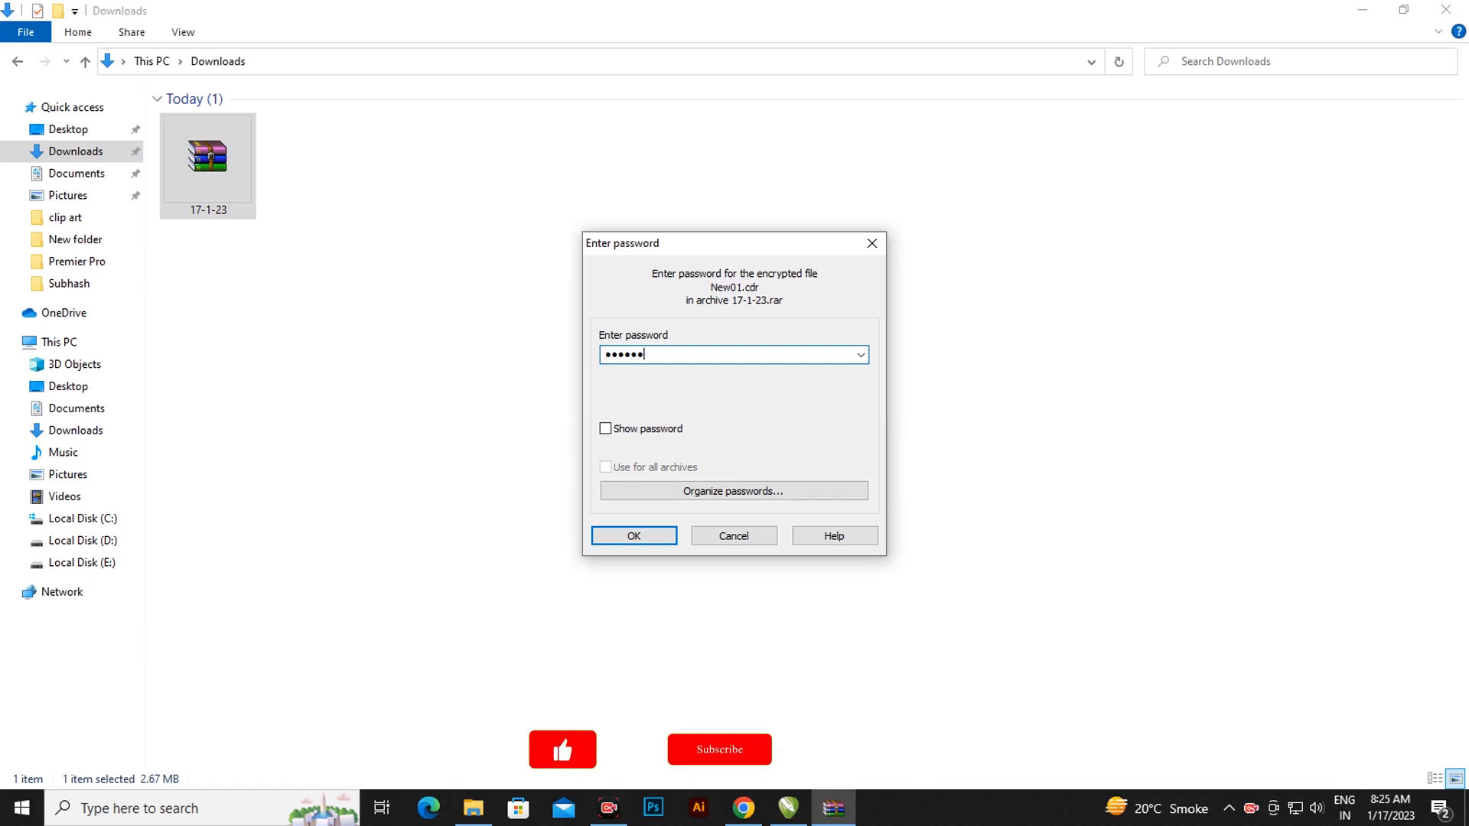
text(7)
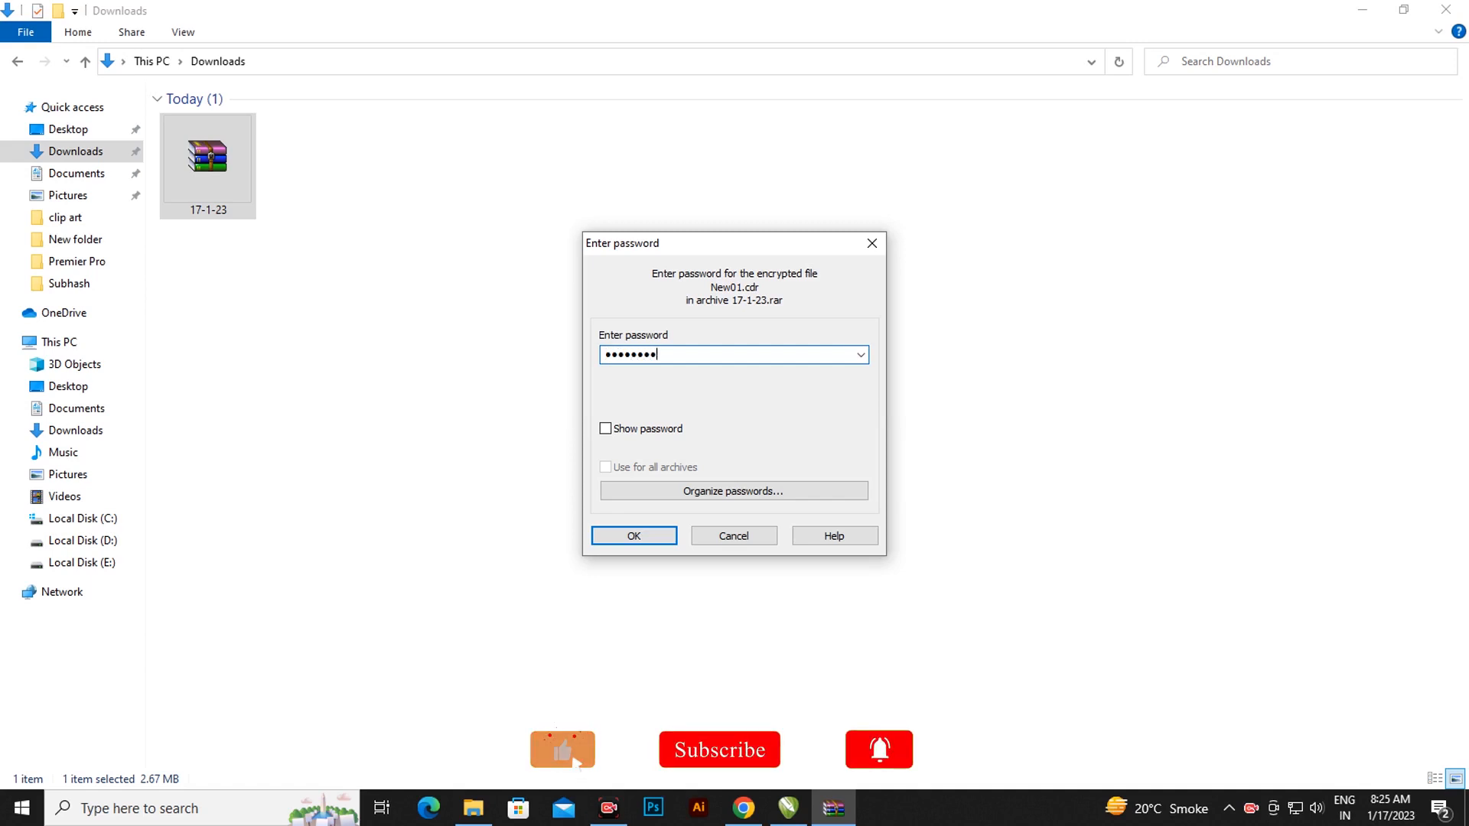
click(606, 537)
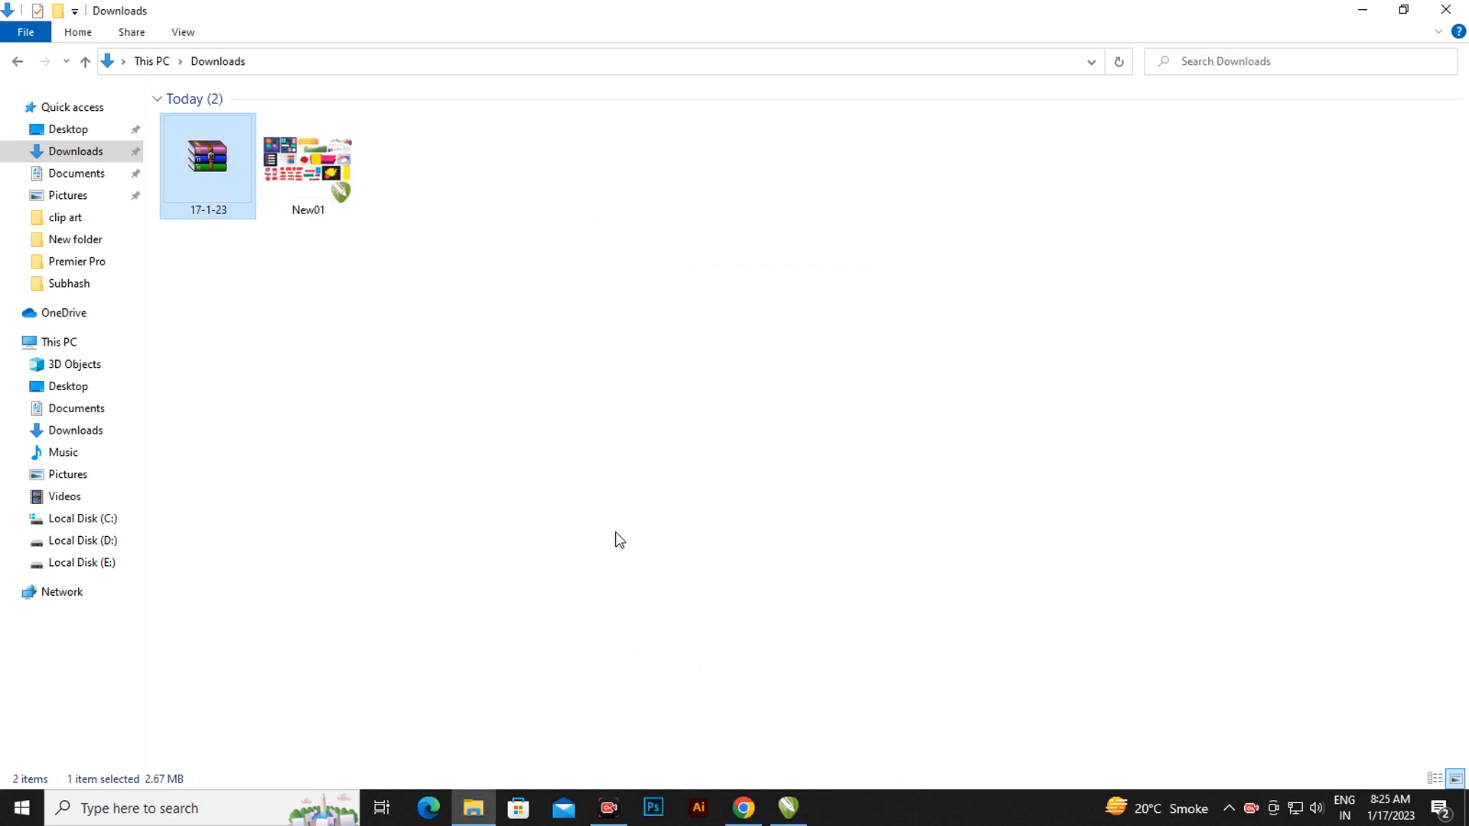
Drag the extracted New01 drawing onto the CorelDRAW taskbar icon to open it.
click(311, 184)
drag(315, 173, 665, 533)
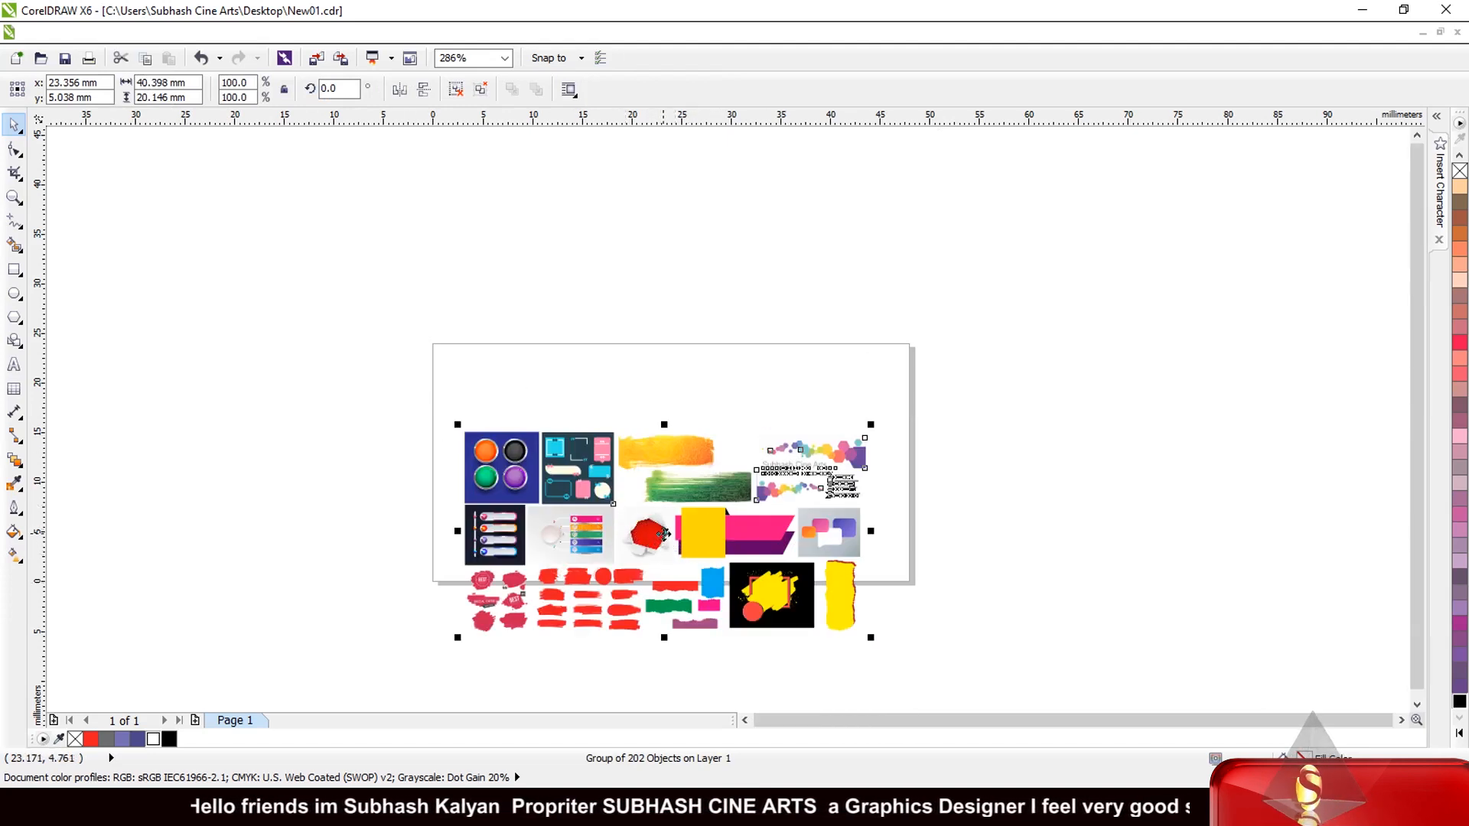
Move the clip-art group off the page to its left.
drag(663, 533, 218, 444)
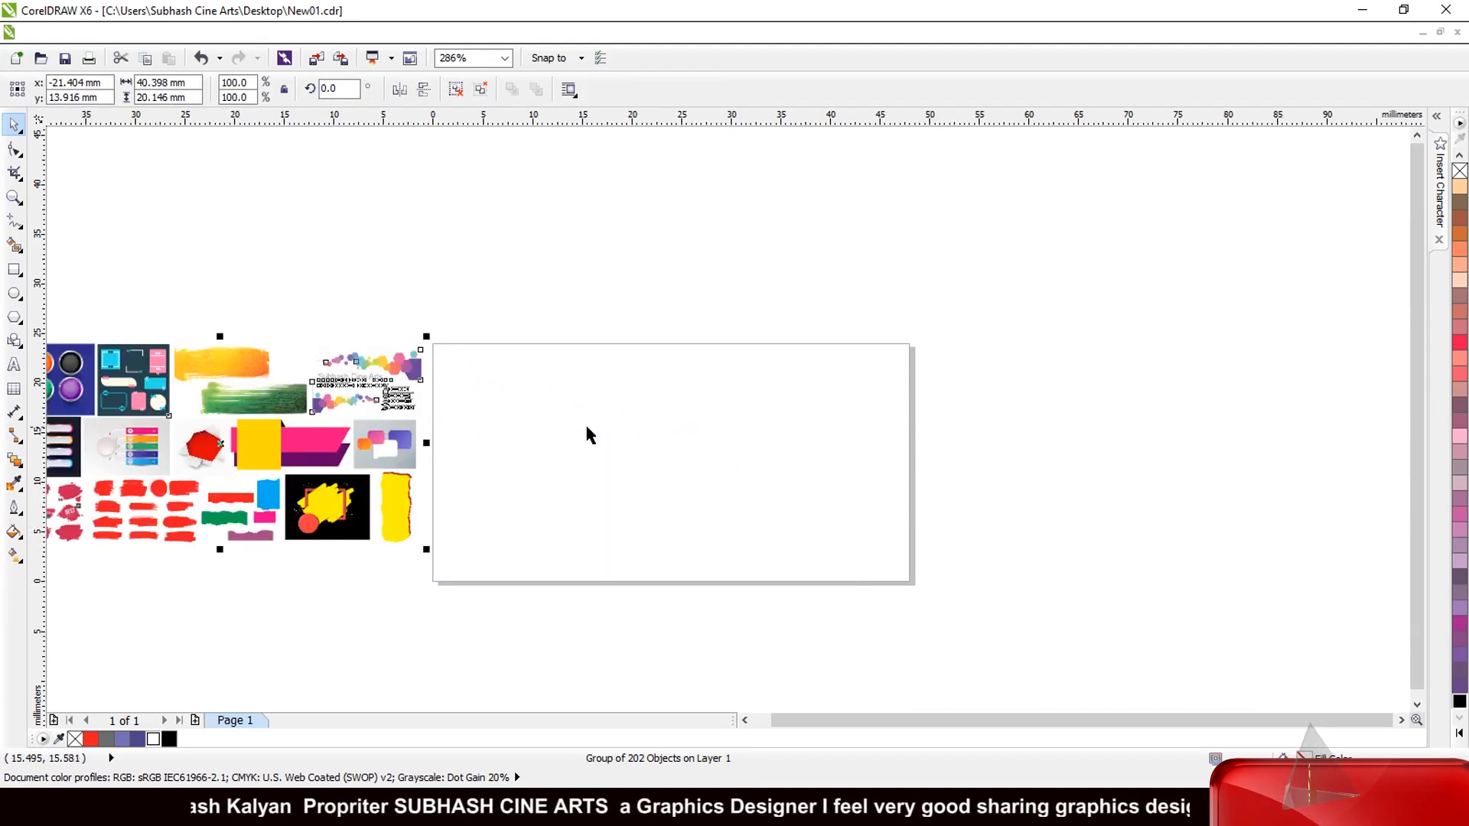
scroll(586, 437, down, 2)
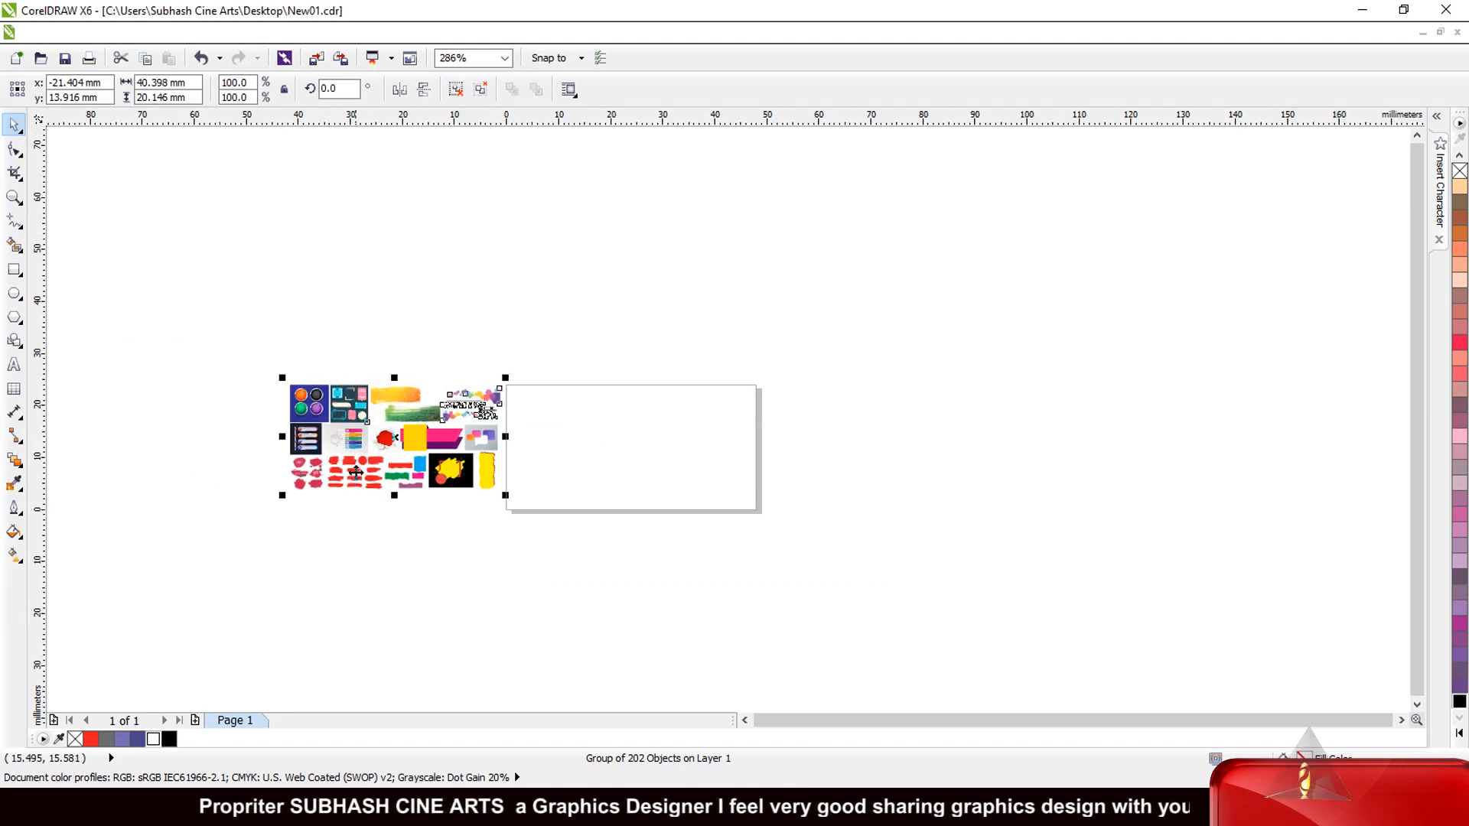
scroll(355, 471, up, 4)
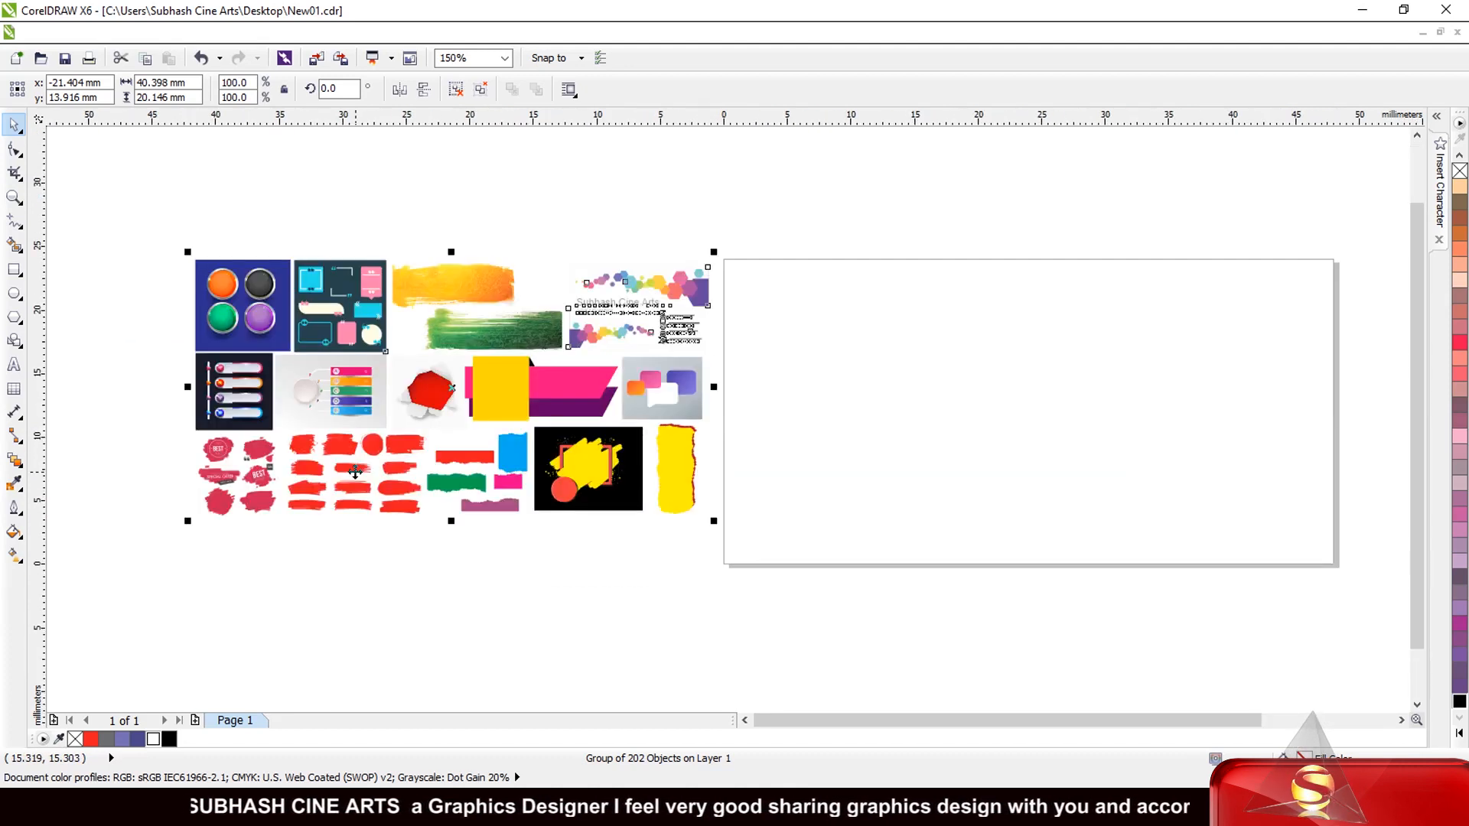
Ungroup the clip-art collection into 202 separate objects.
click(411, 568)
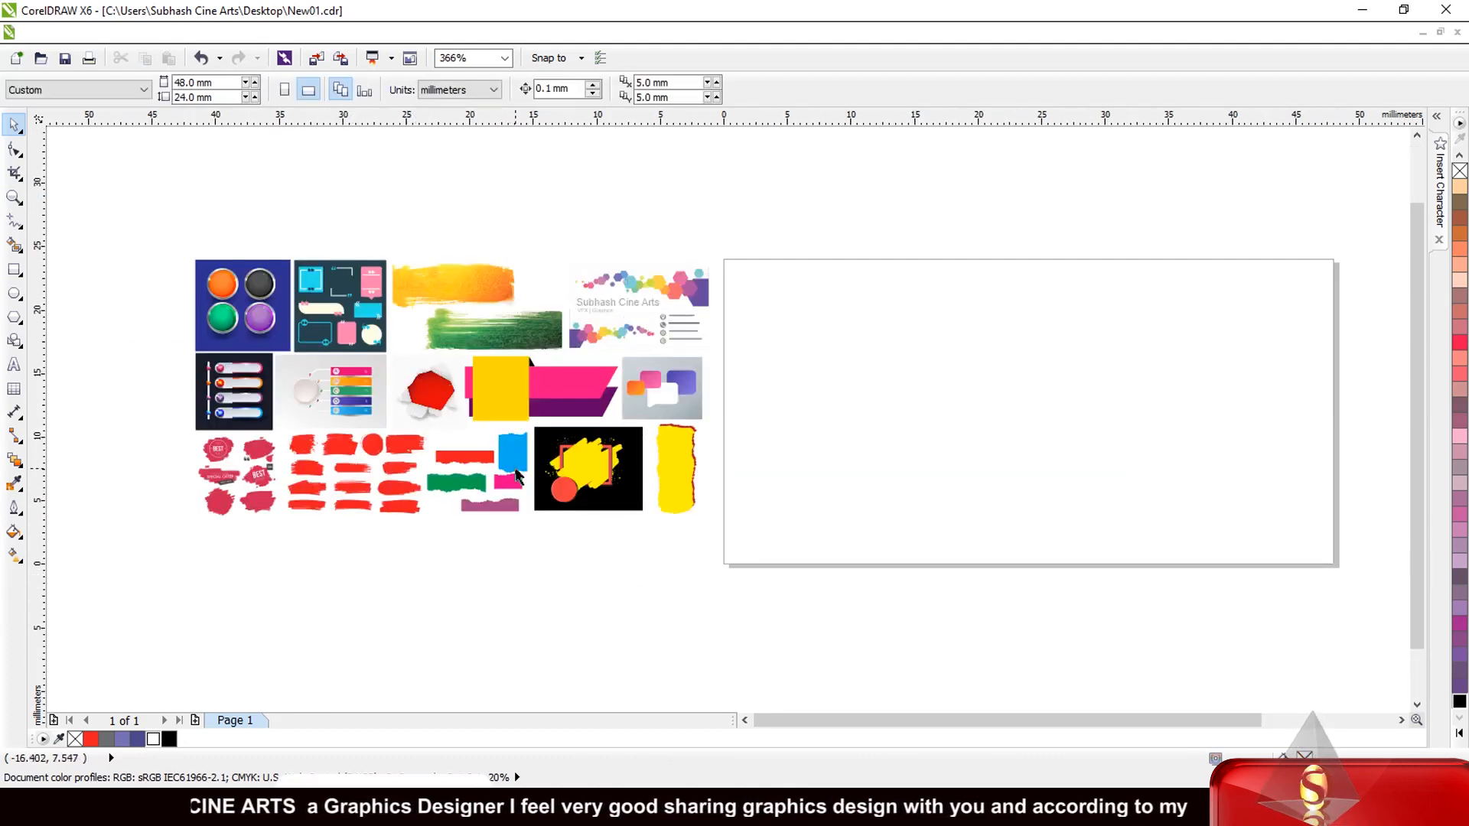
click(426, 275)
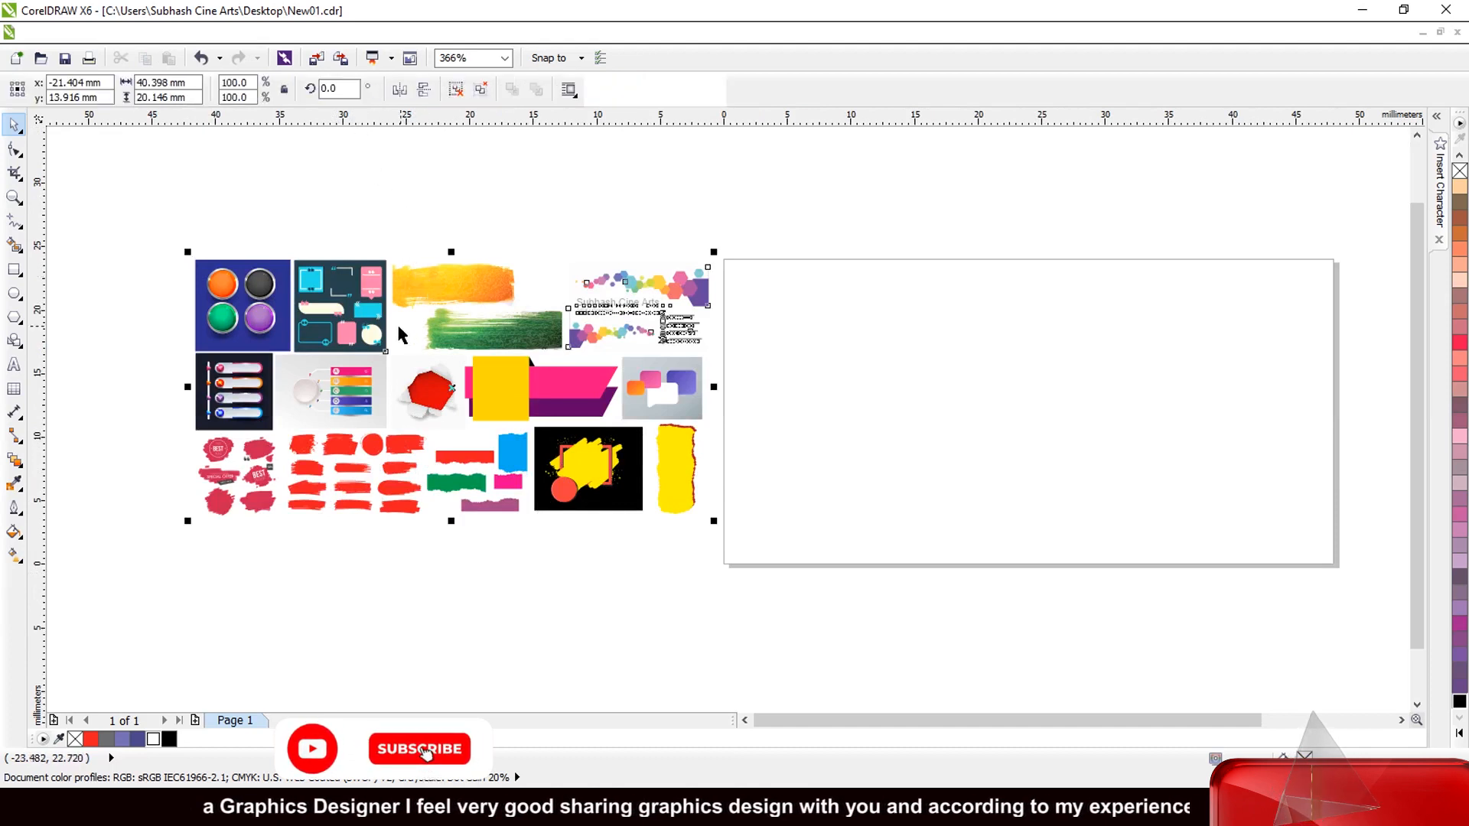
click(454, 91)
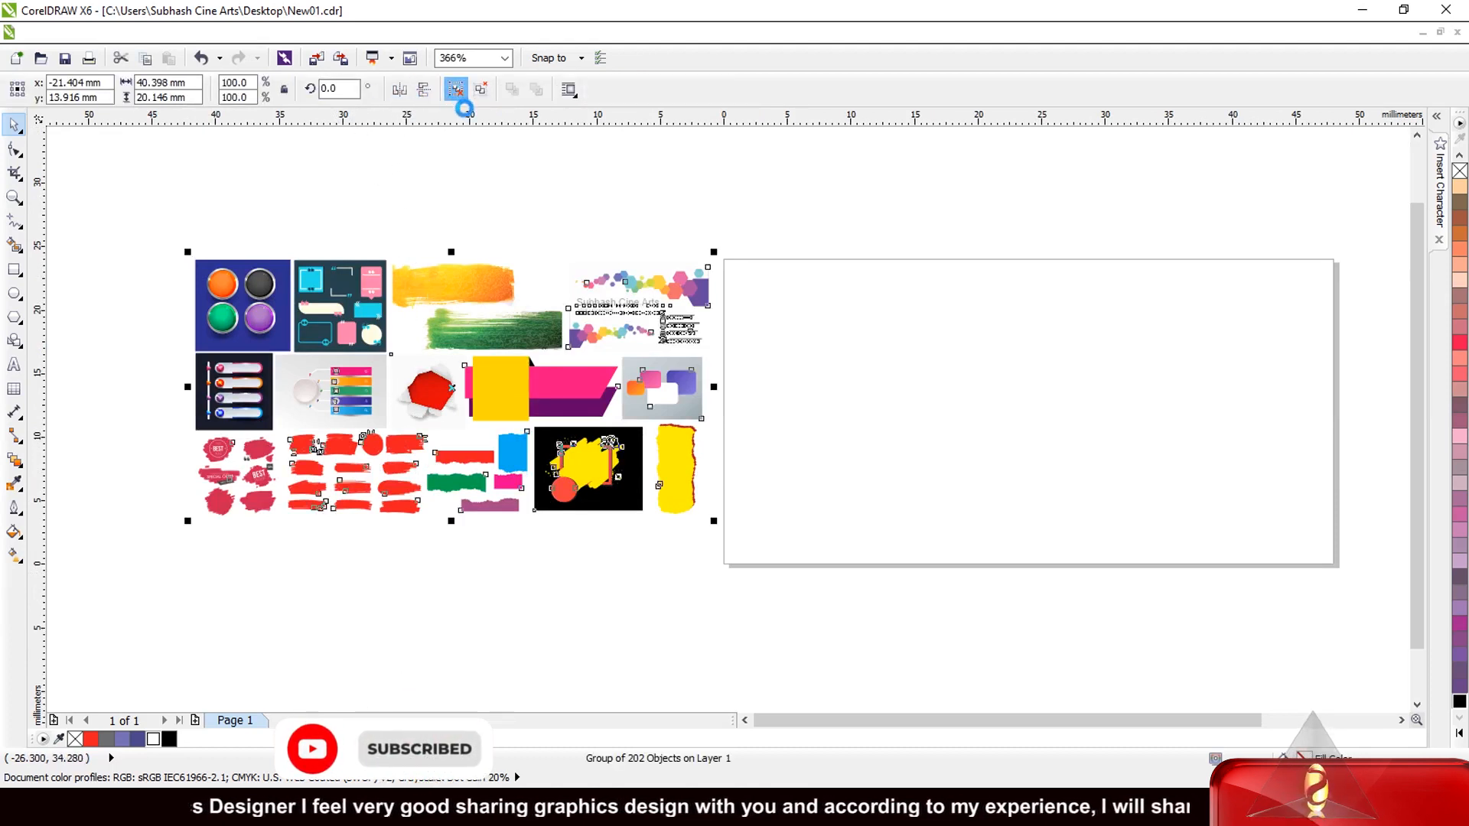
click(469, 186)
Place the four-button image on the page and scale it to about 26.8 × 25.7 mm.
drag(233, 295, 994, 385)
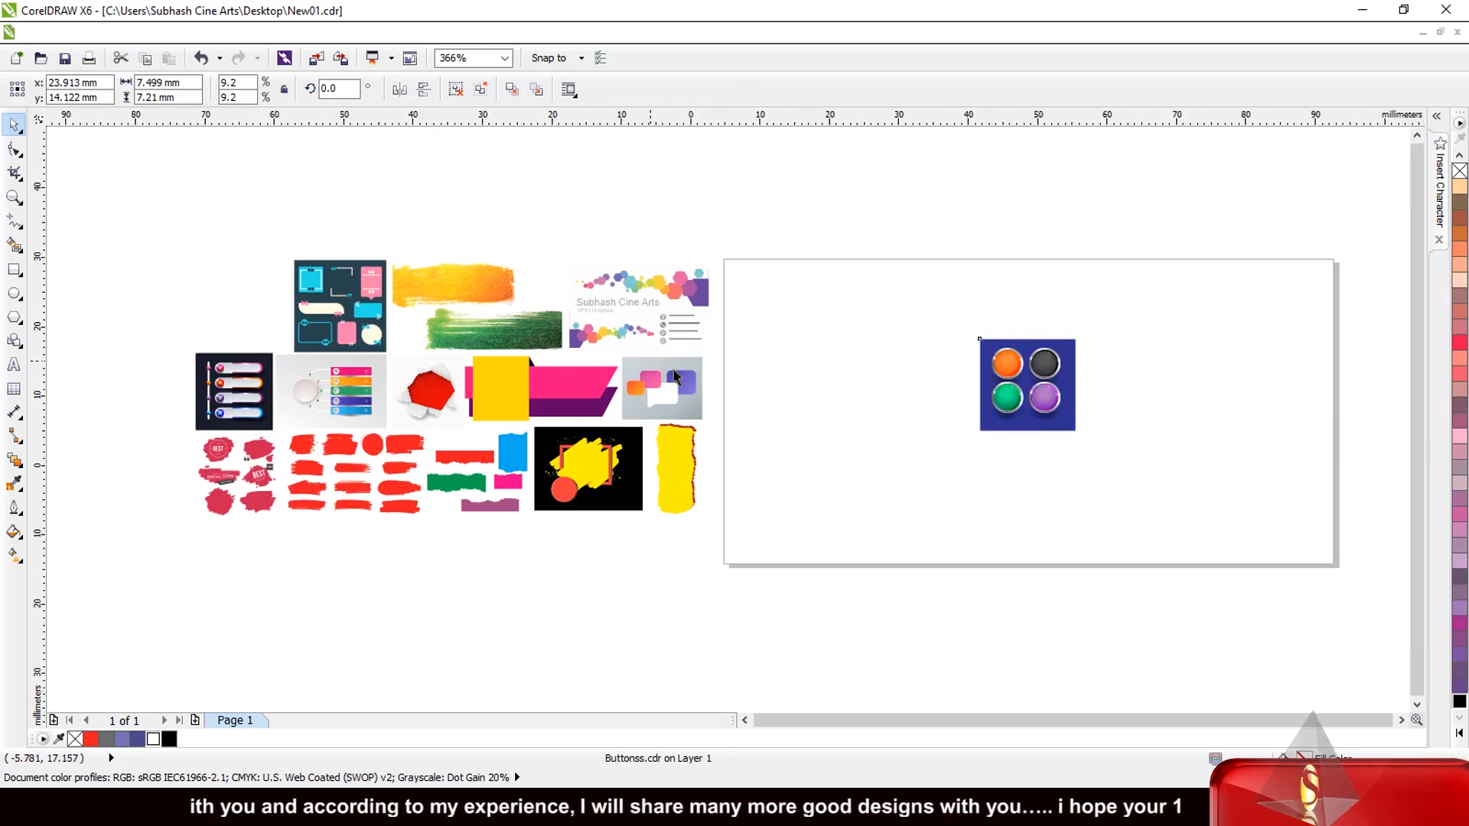
scroll(912, 407, down, 2)
scroll(909, 413, up, 3)
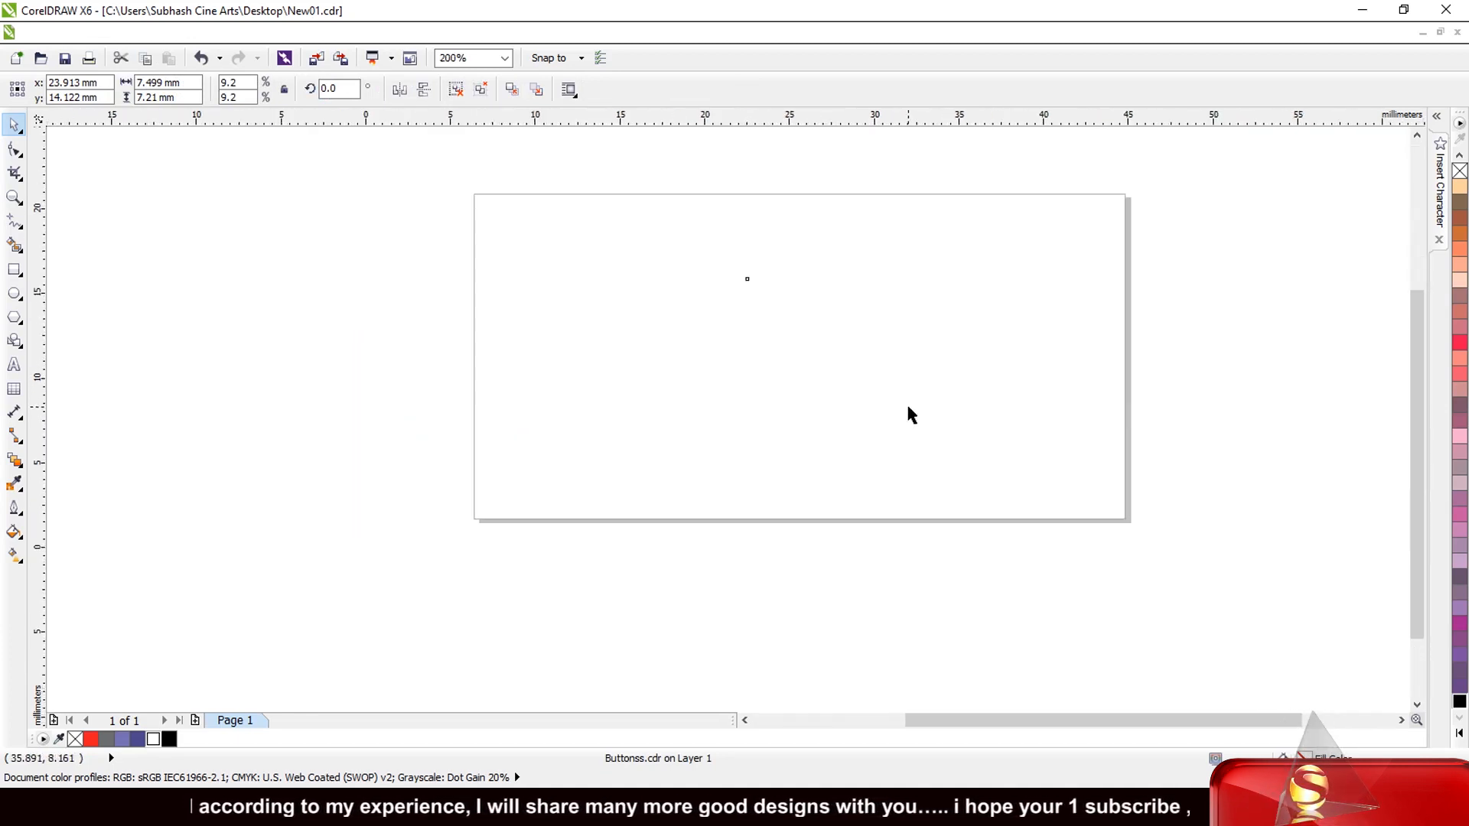
drag(839, 373, 1033, 525)
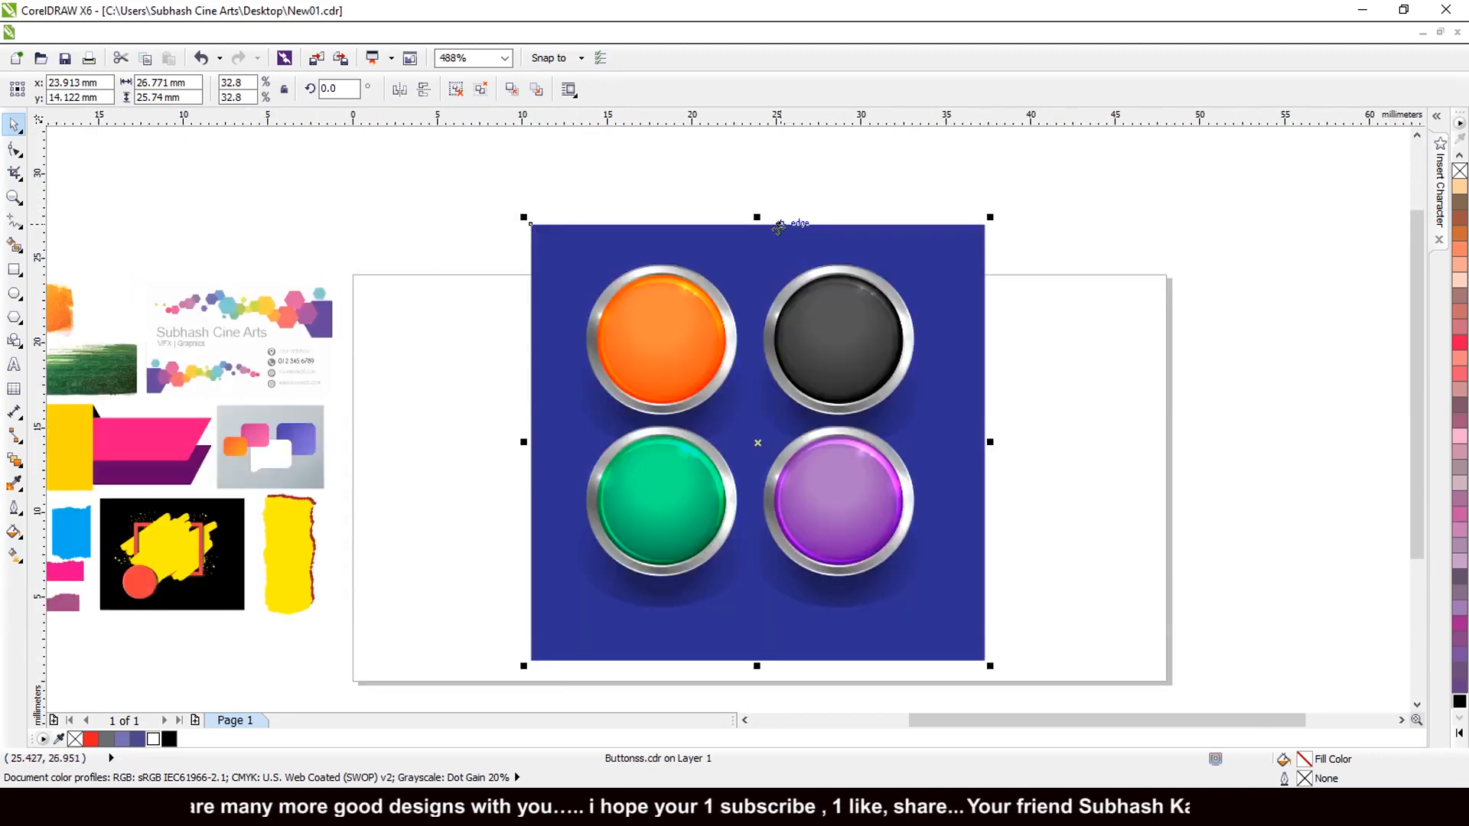
scroll(778, 227, up, 1)
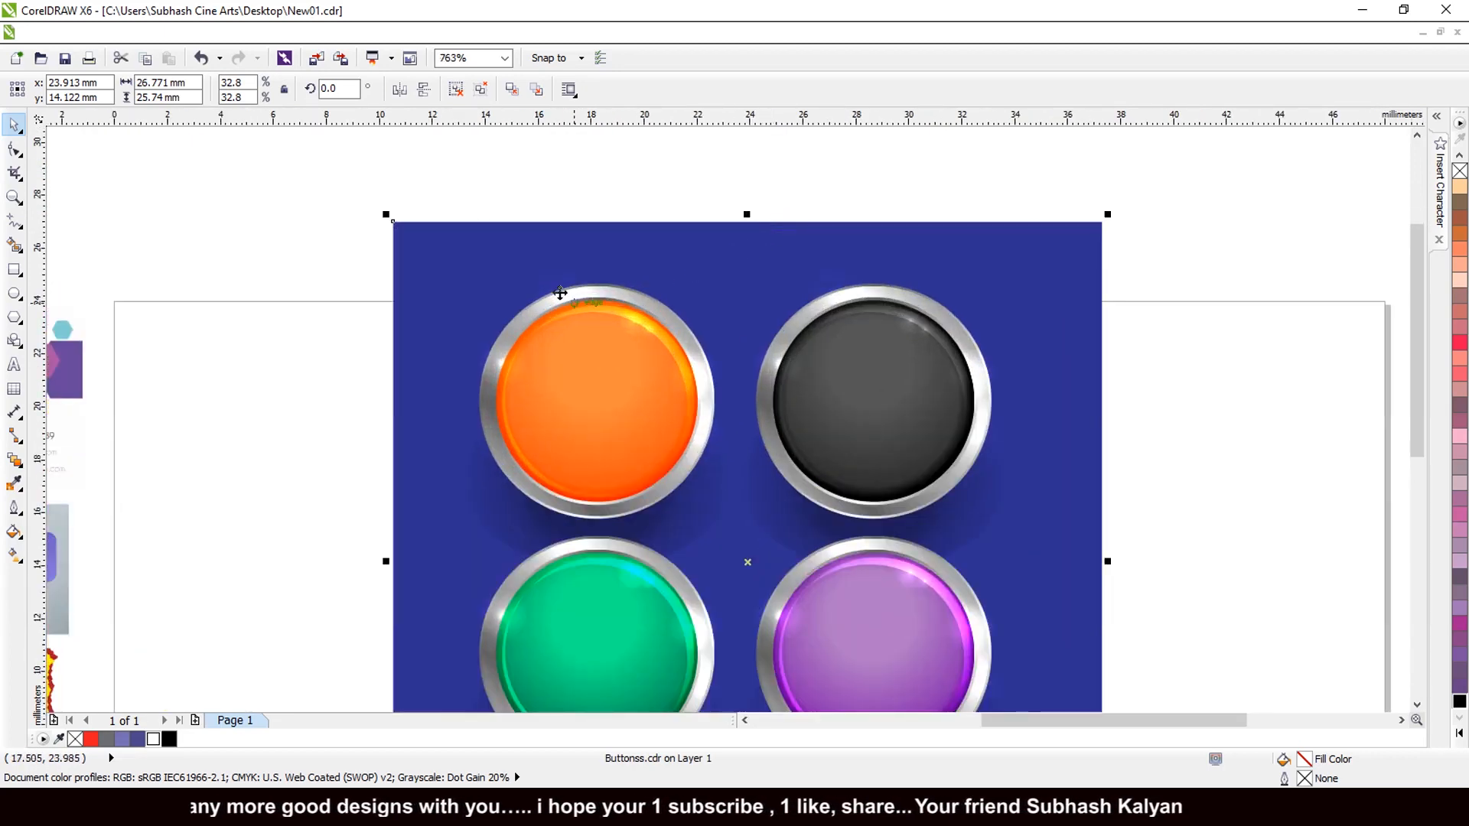
scroll(542, 287, down, 1)
click(1076, 419)
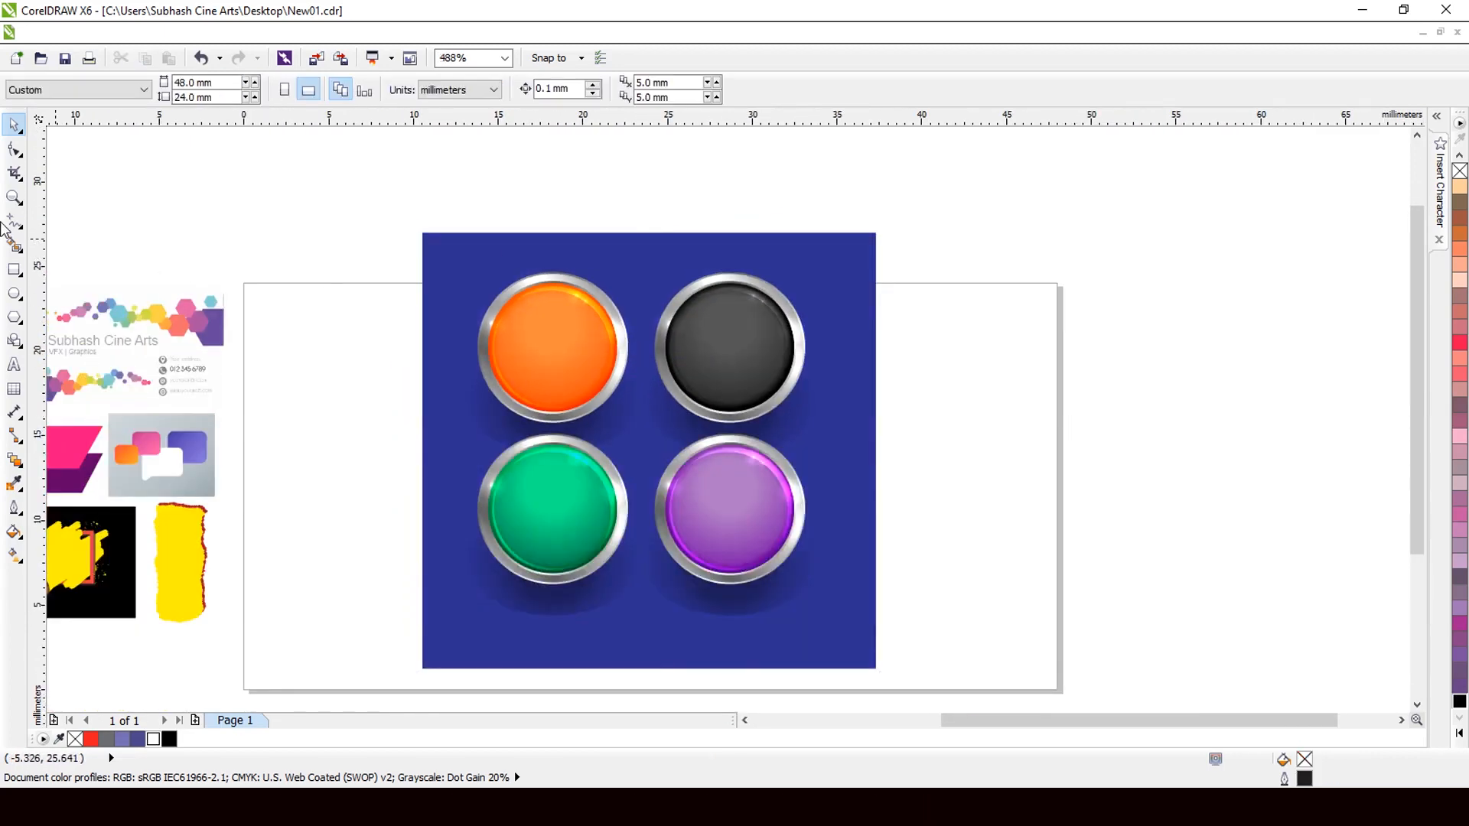
Add 6 pt text 'Discount' with '50%' on a second line beside the buttons.
click(14, 364)
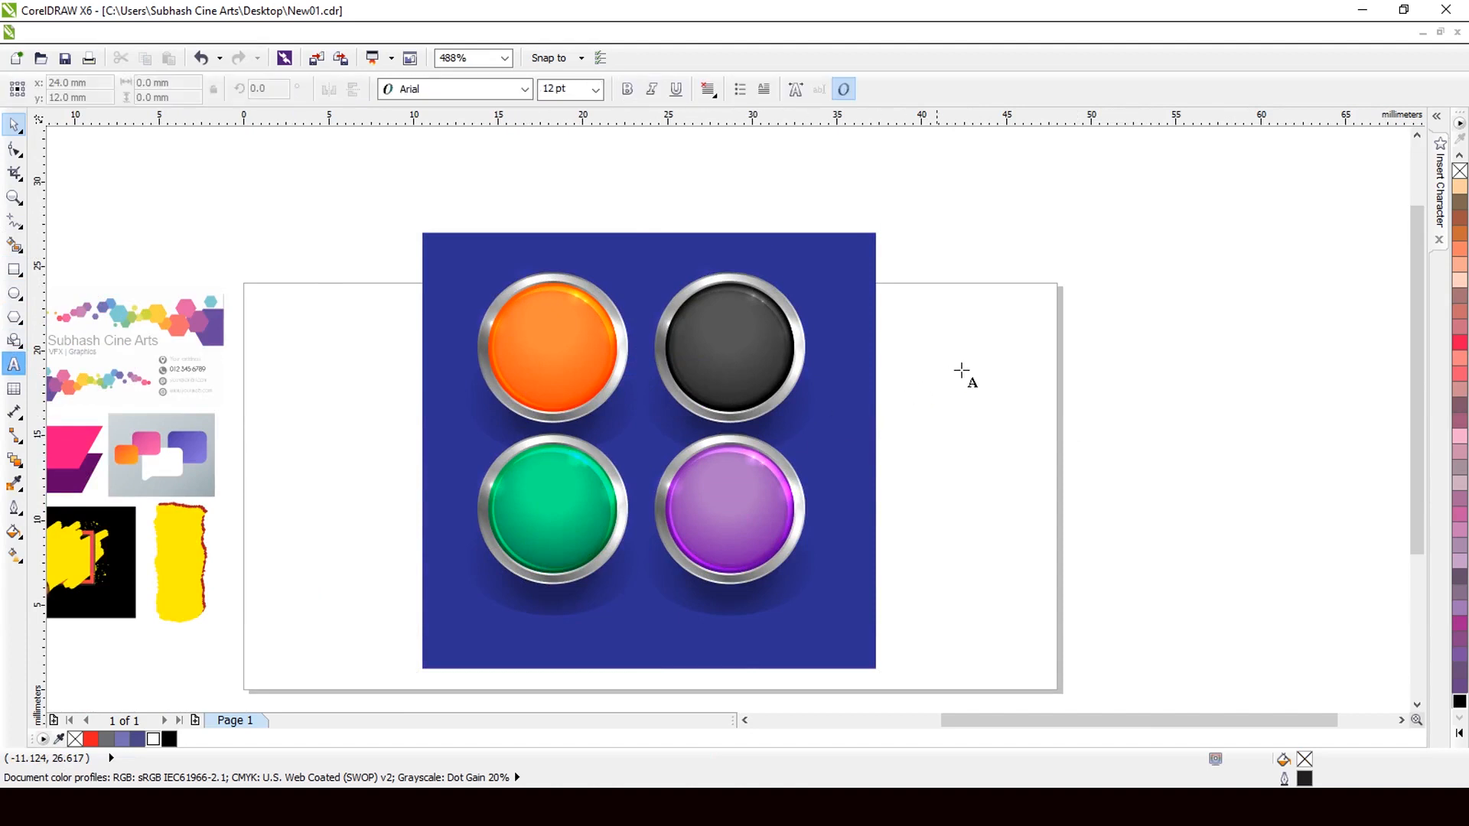
click(967, 381)
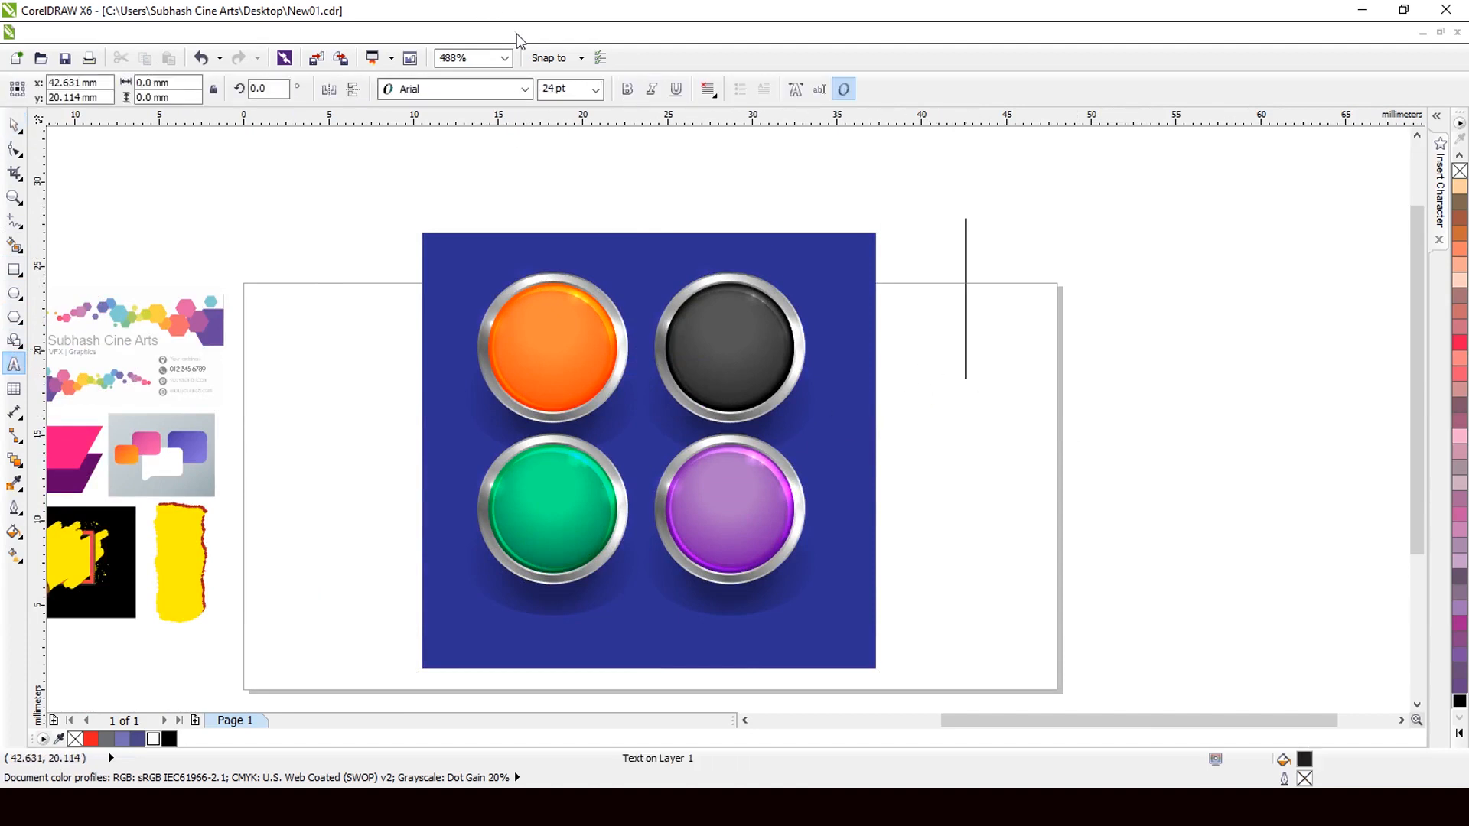
click(595, 89)
click(583, 111)
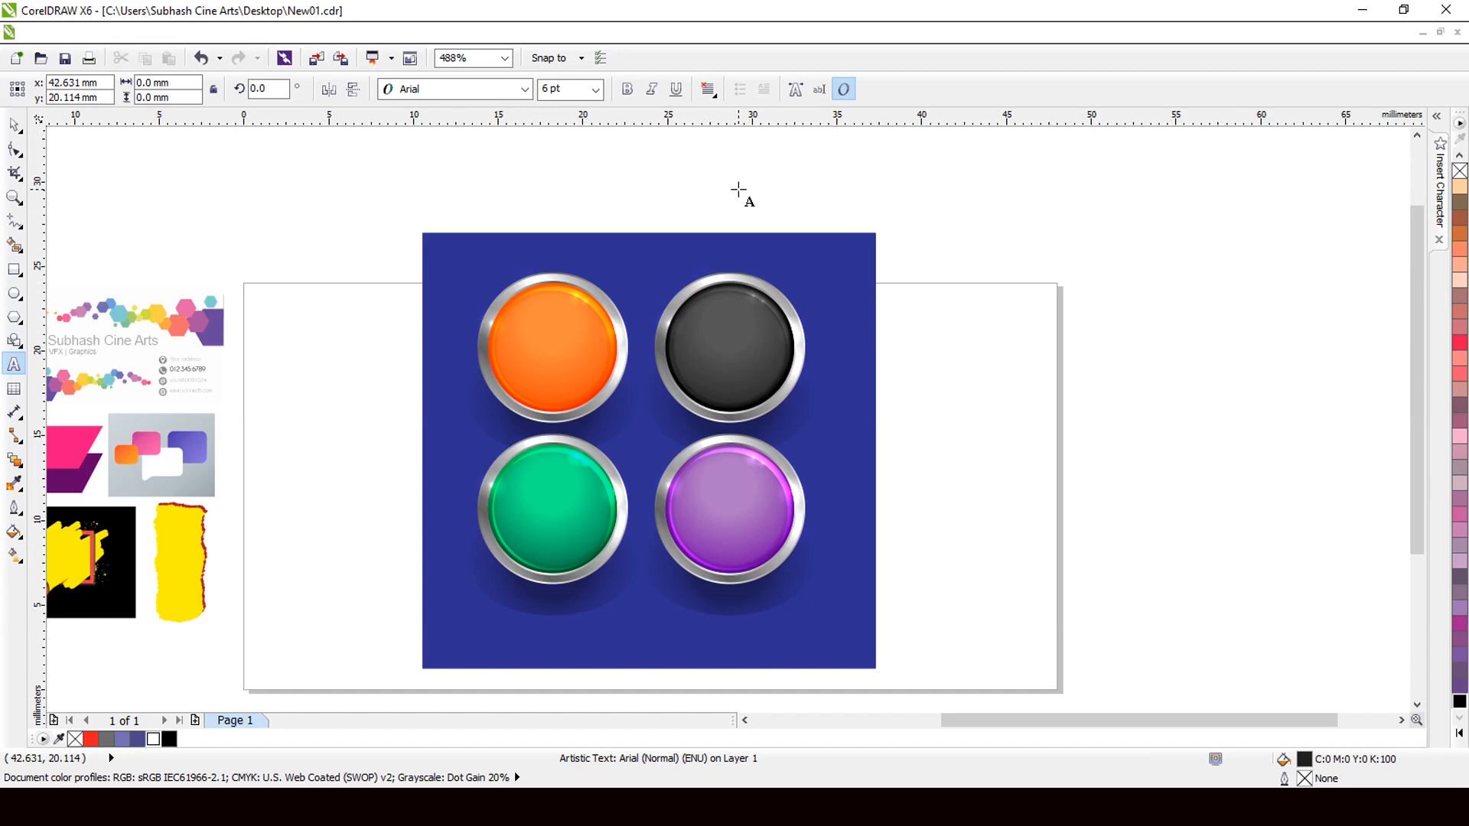
text(Discou)
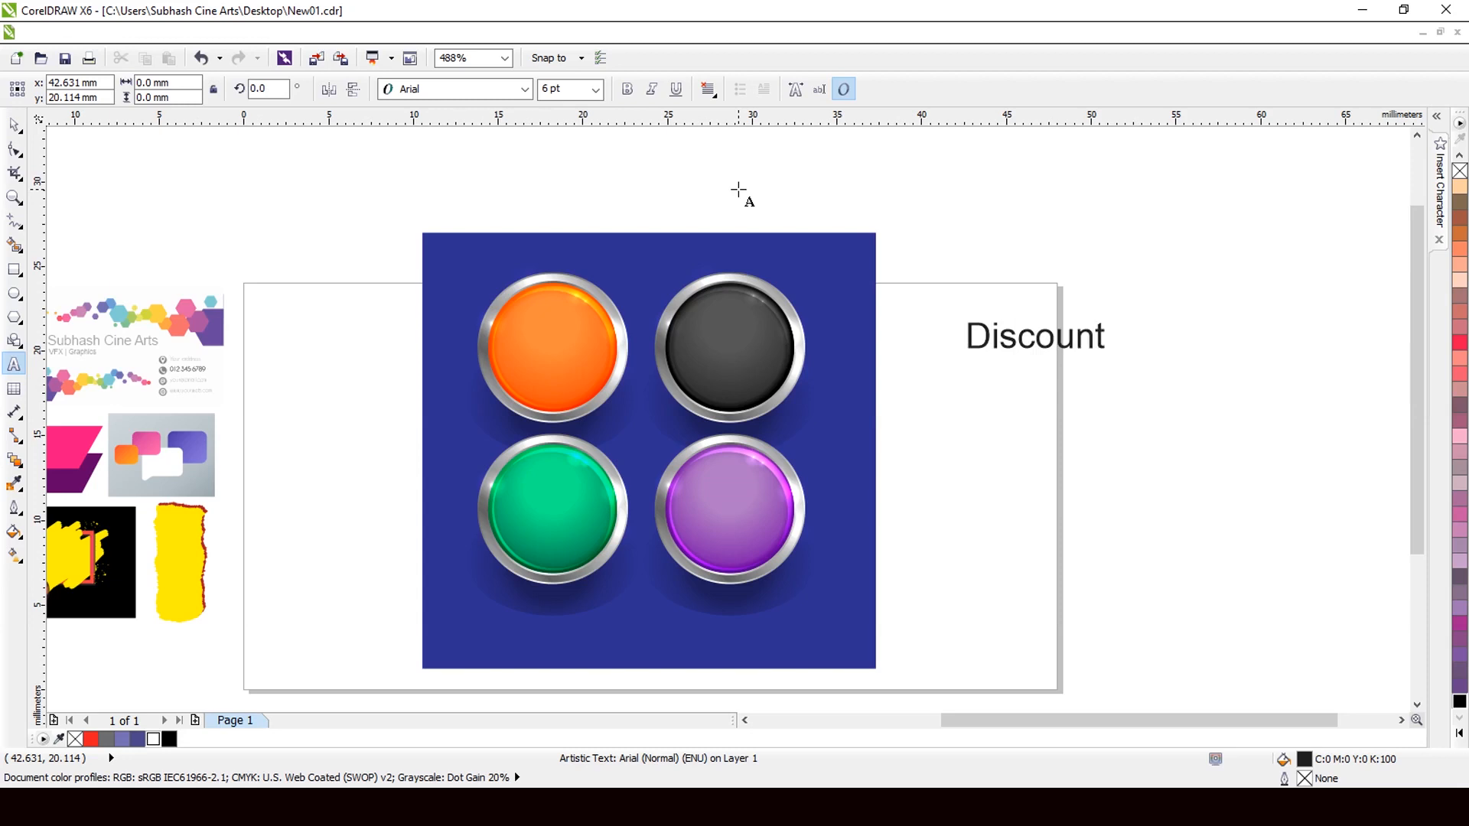
text(nt)
key(Return)
text(50%)
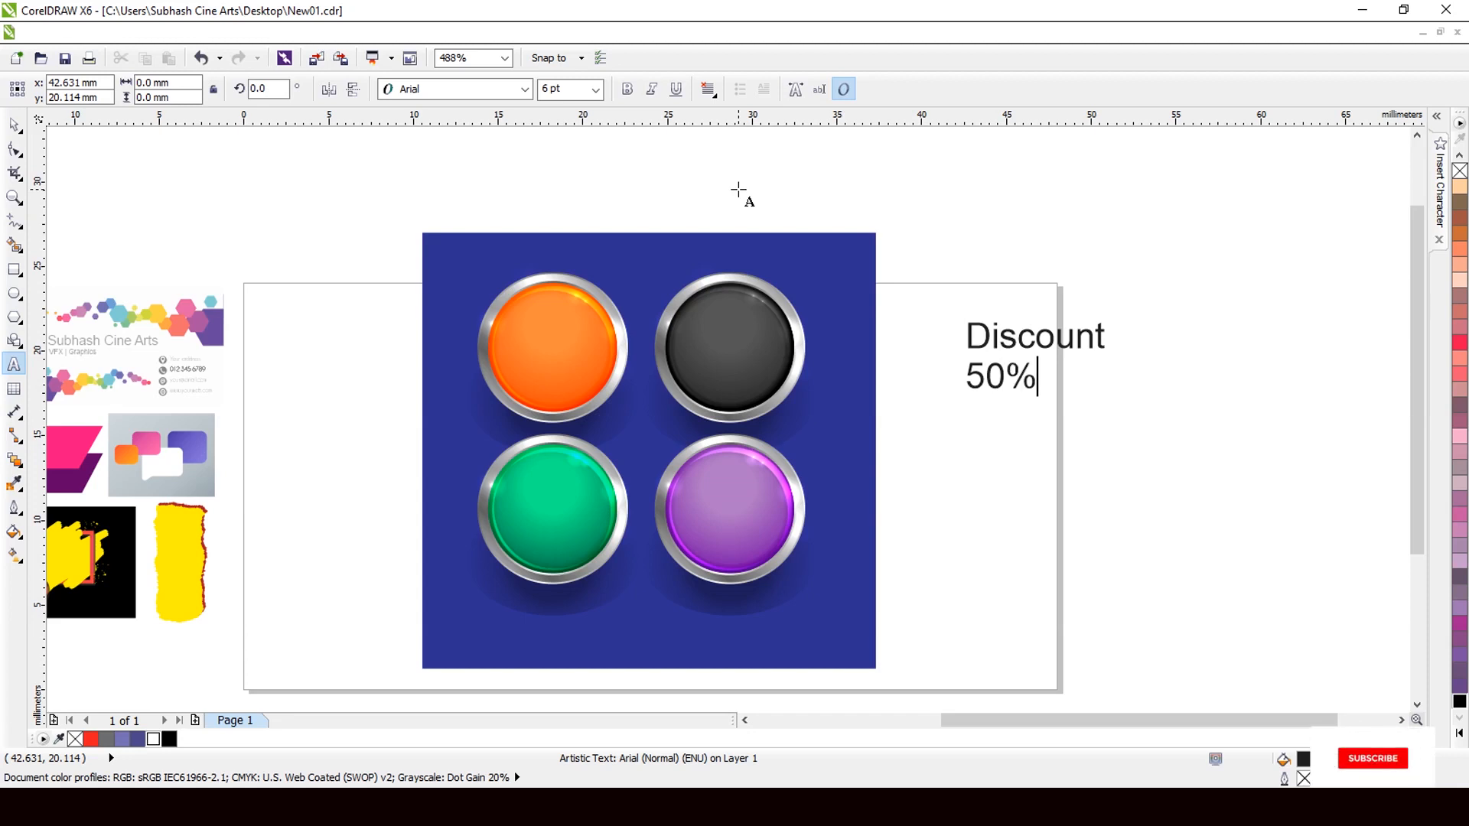
key(Escape)
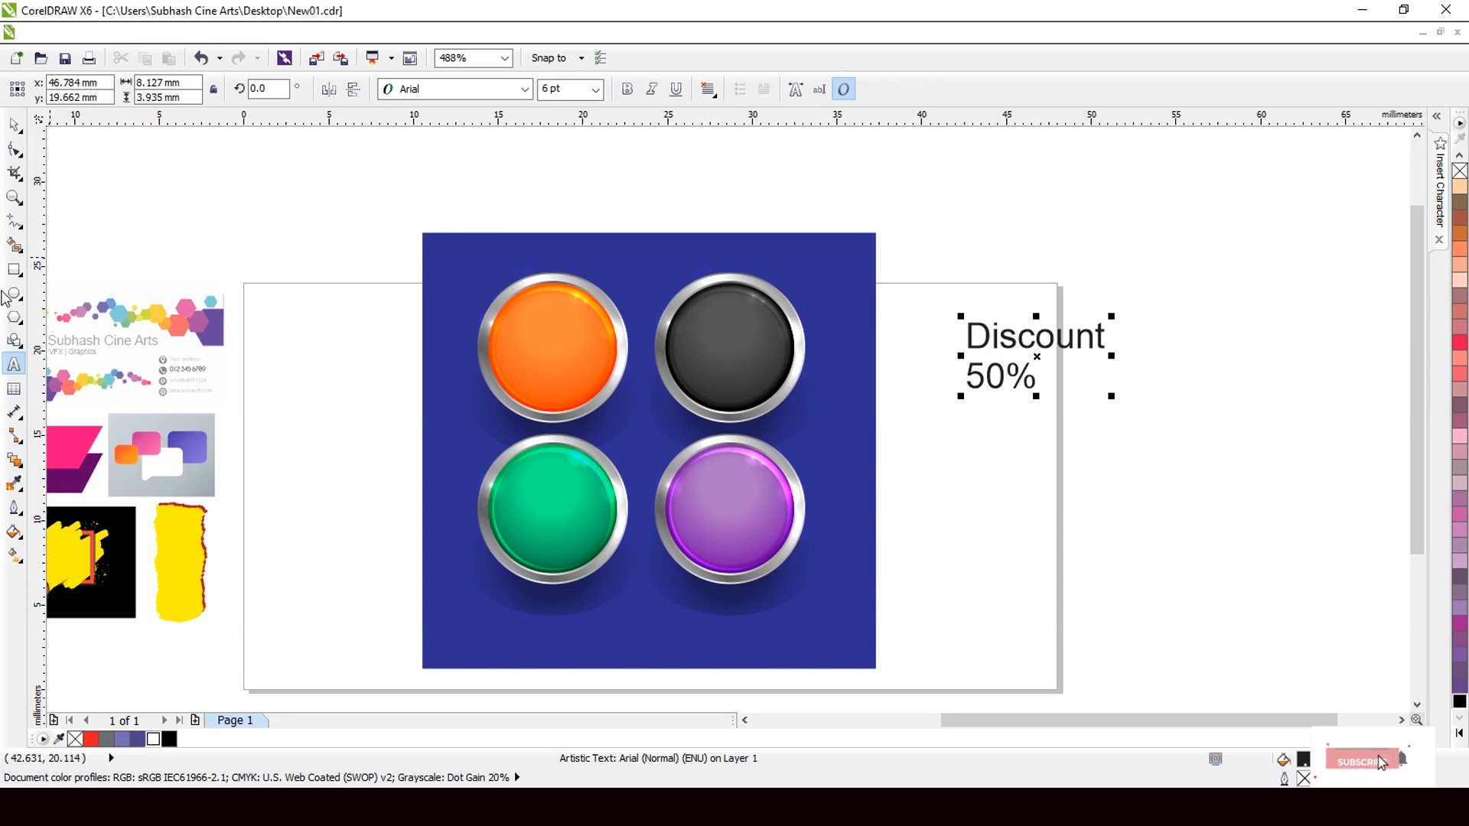
Break the text apart with Ctrl+K and move 'Discount' onto the orange button.
click(11, 128)
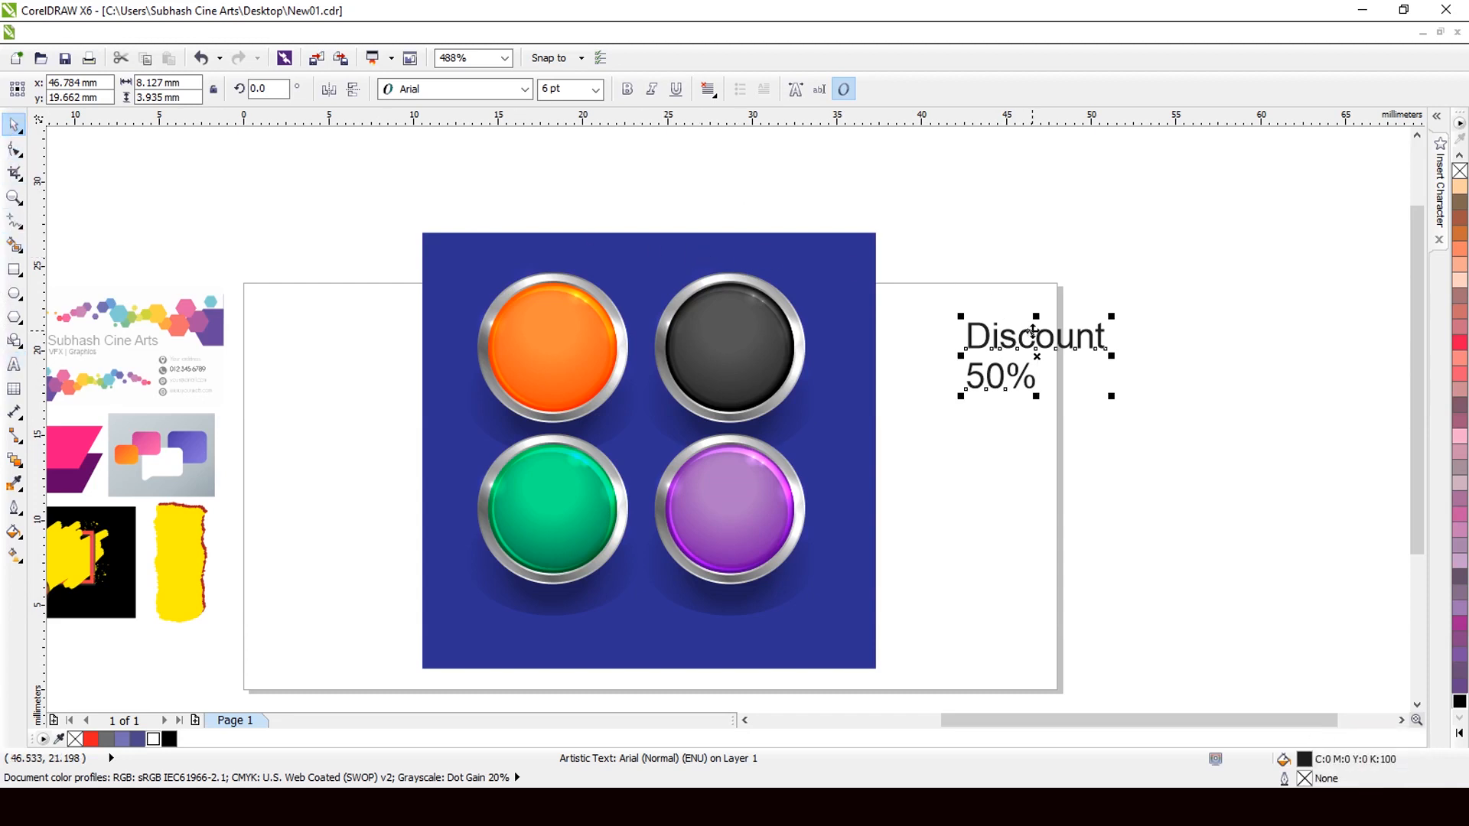
key(ctrl+k)
click(1034, 337)
drag(1035, 335, 547, 323)
Resize 'Discount' to about 3.774 pt and make it bold.
scroll(517, 309, up, 1)
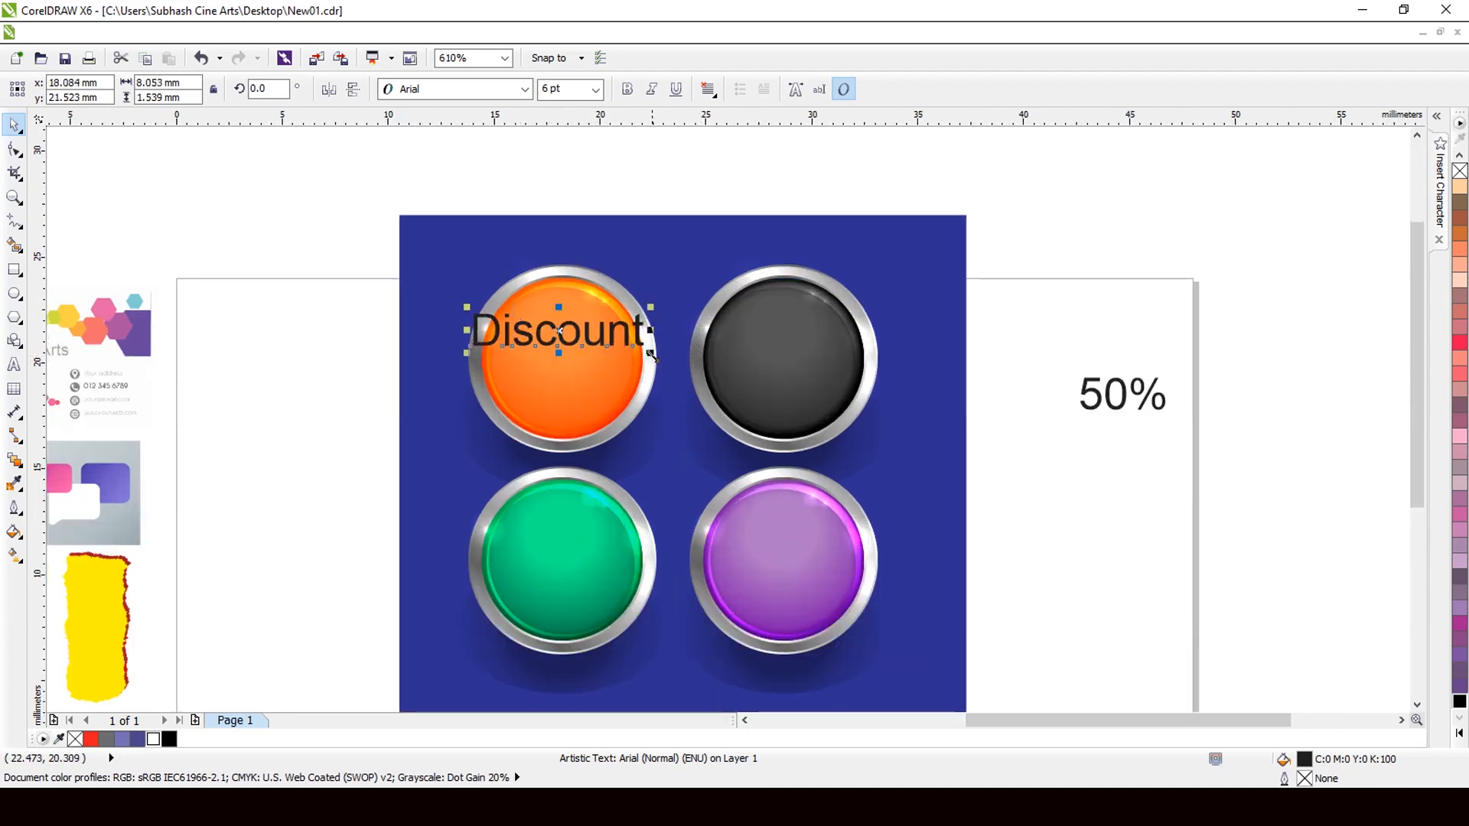
drag(650, 352, 604, 354)
scroll(605, 354, up, 4)
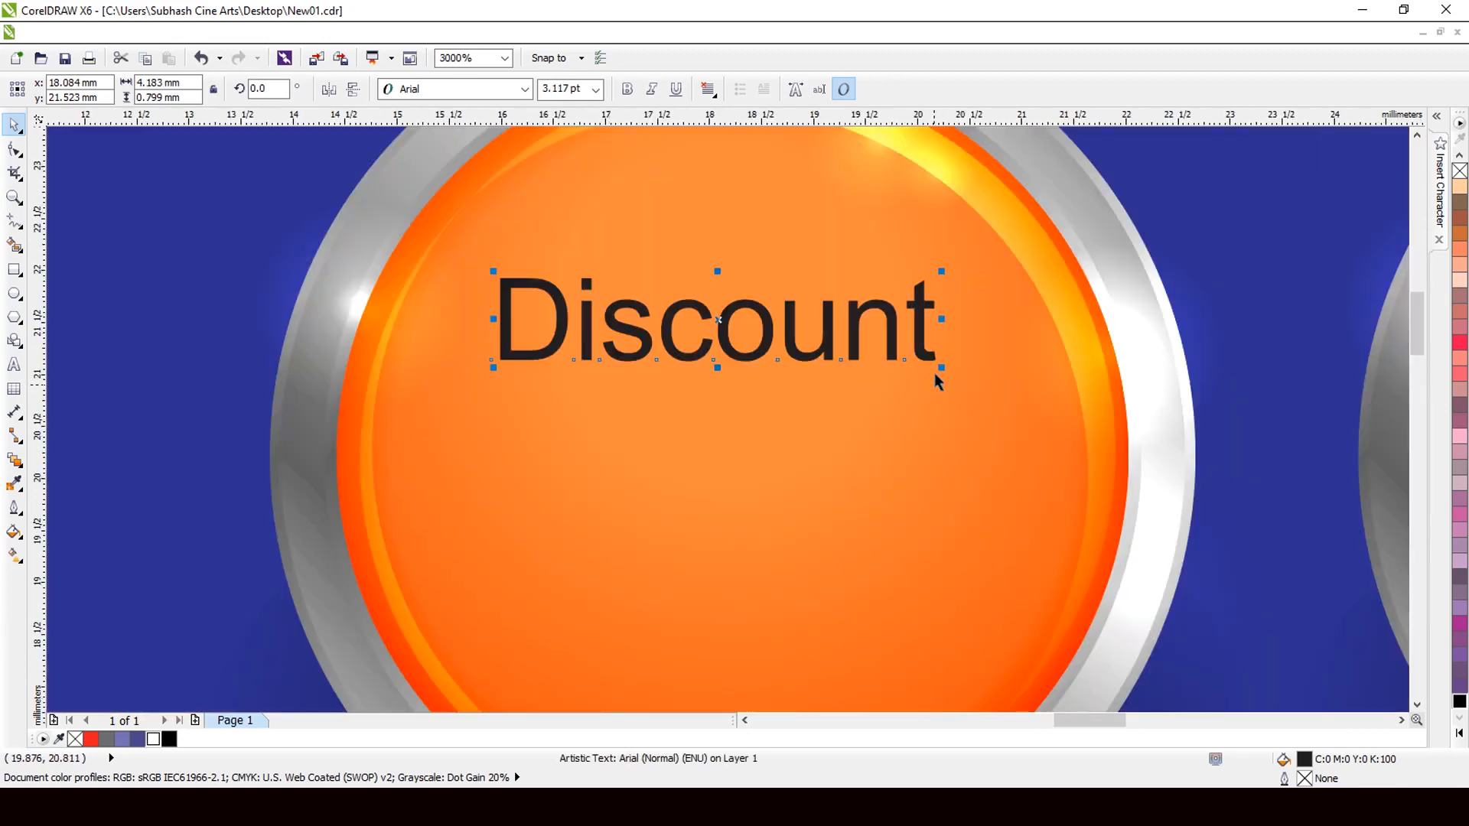
drag(939, 368, 980, 353)
drag(984, 263, 984, 253)
key(ctrl+b)
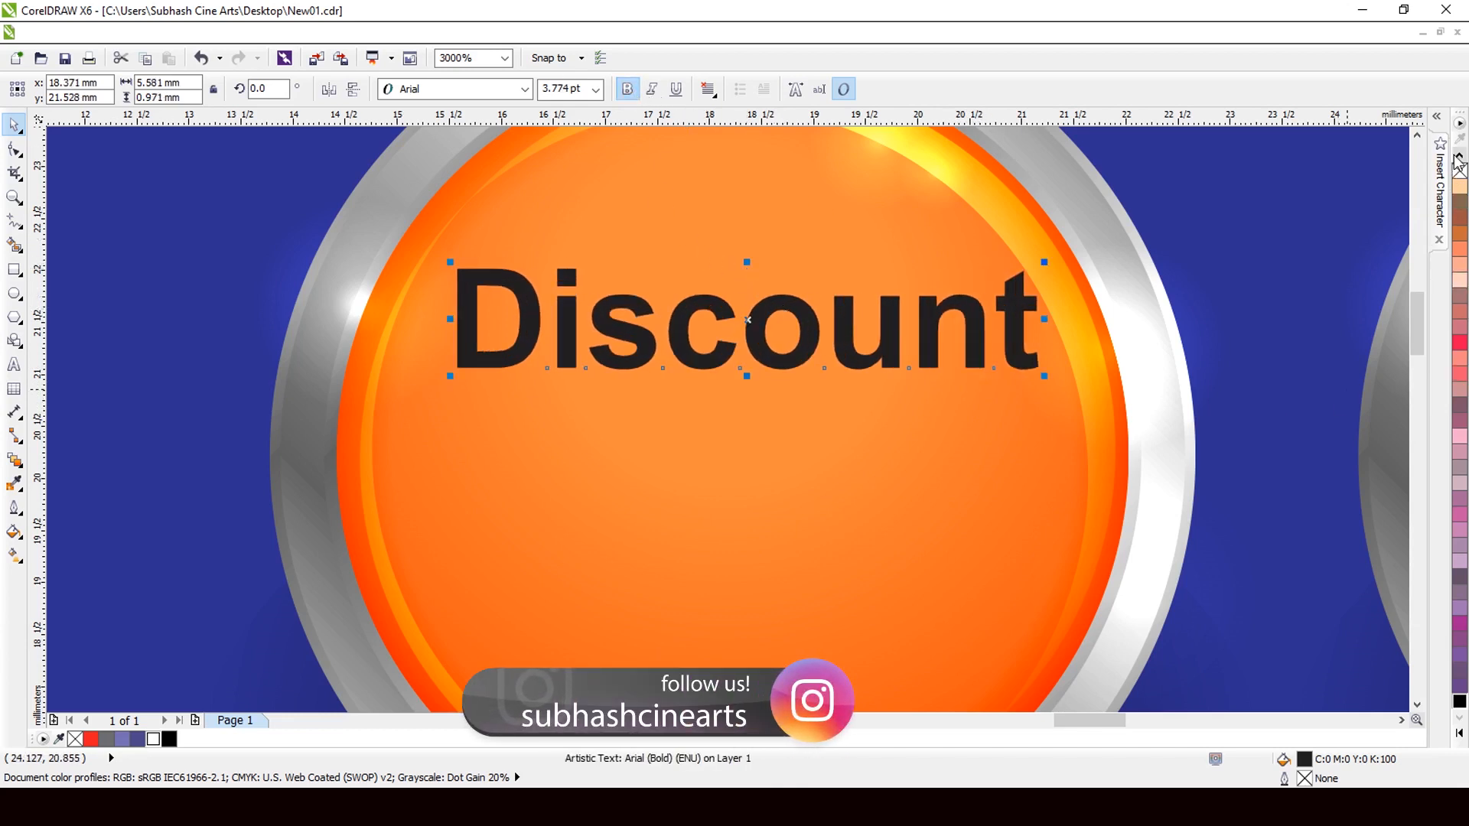
scroll(1458, 162, up, 10)
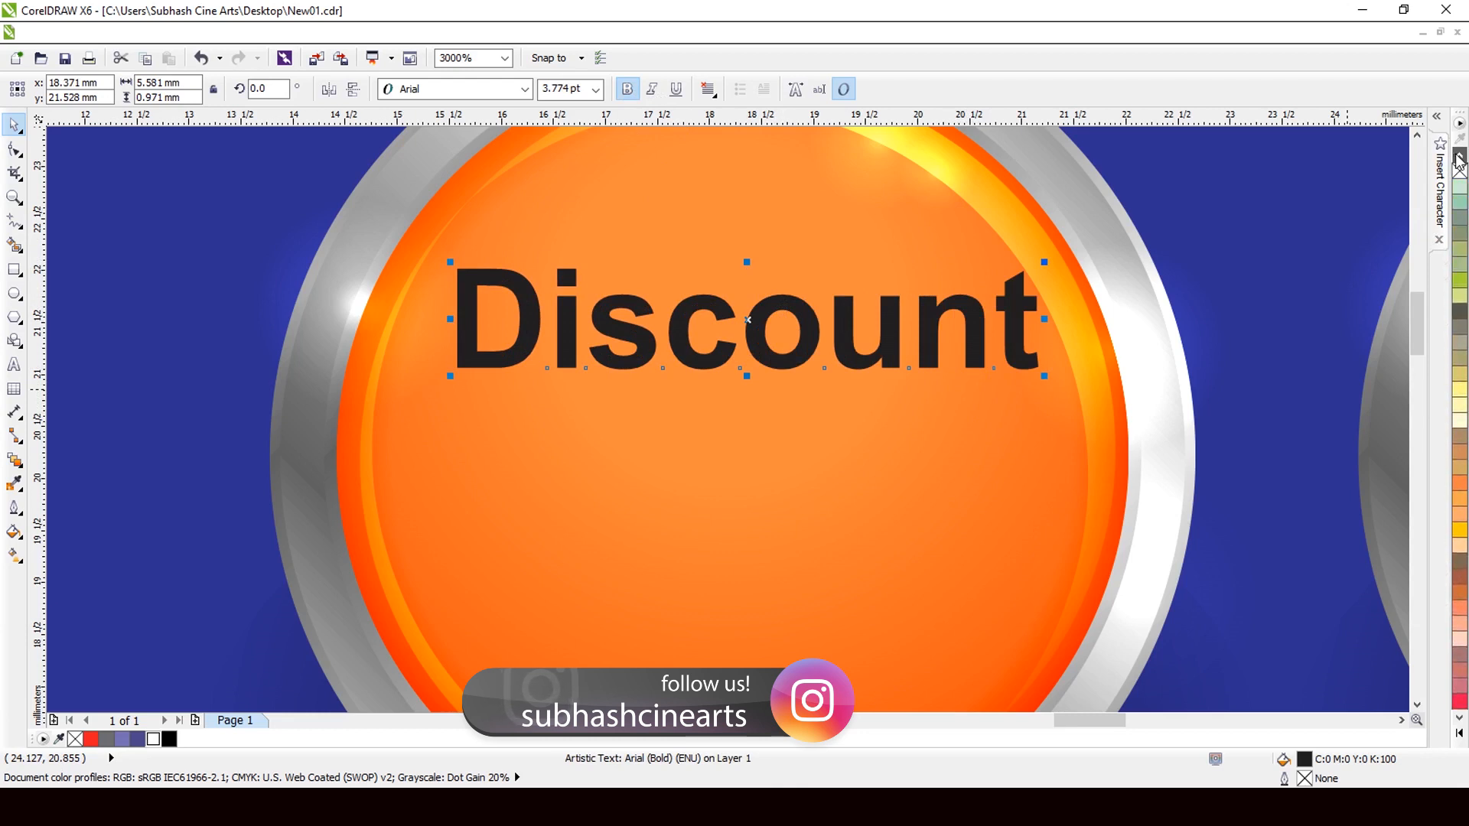
scroll(1458, 161, up, 10)
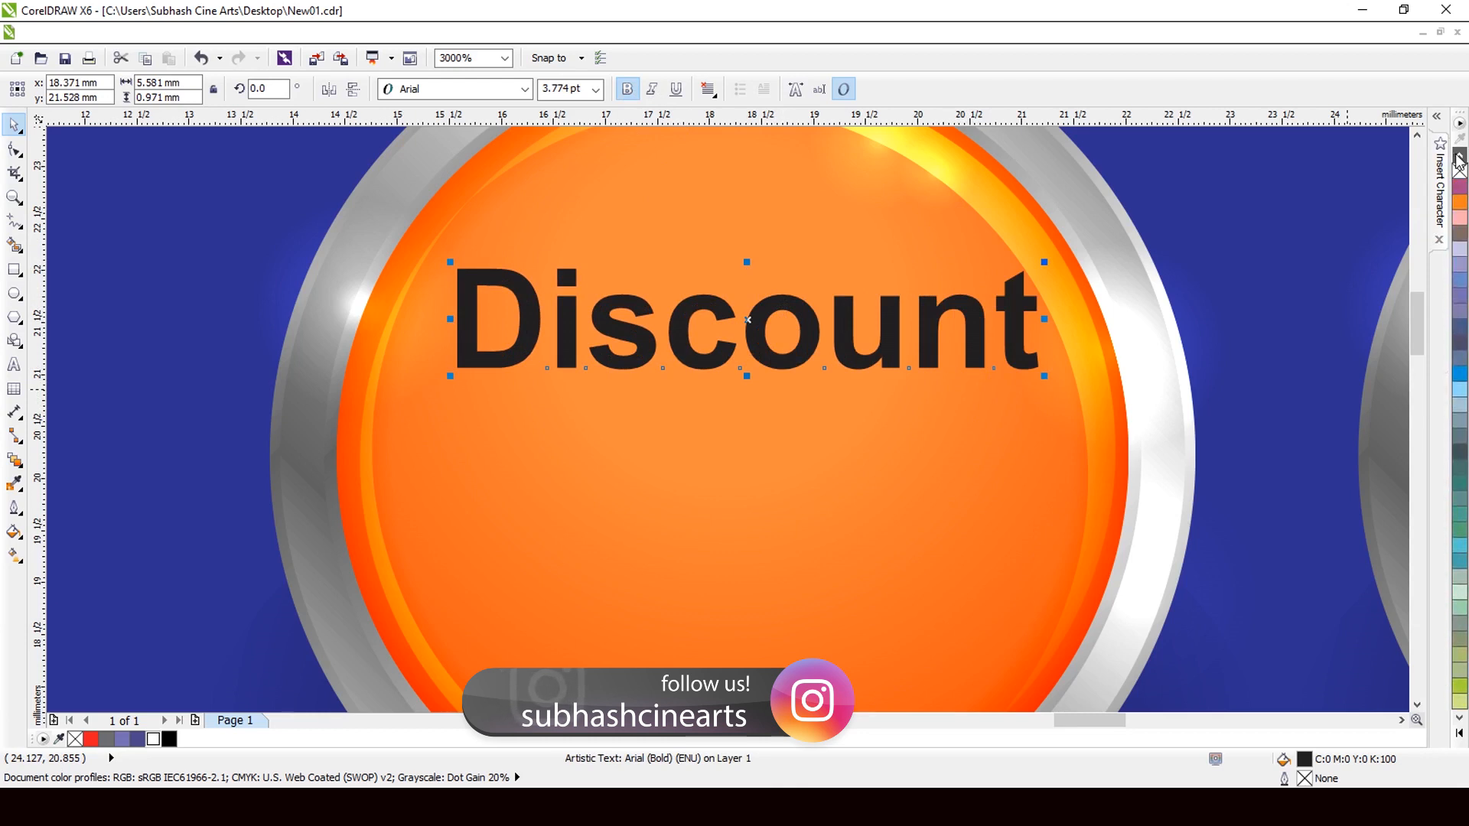
scroll(1458, 161, up, 10)
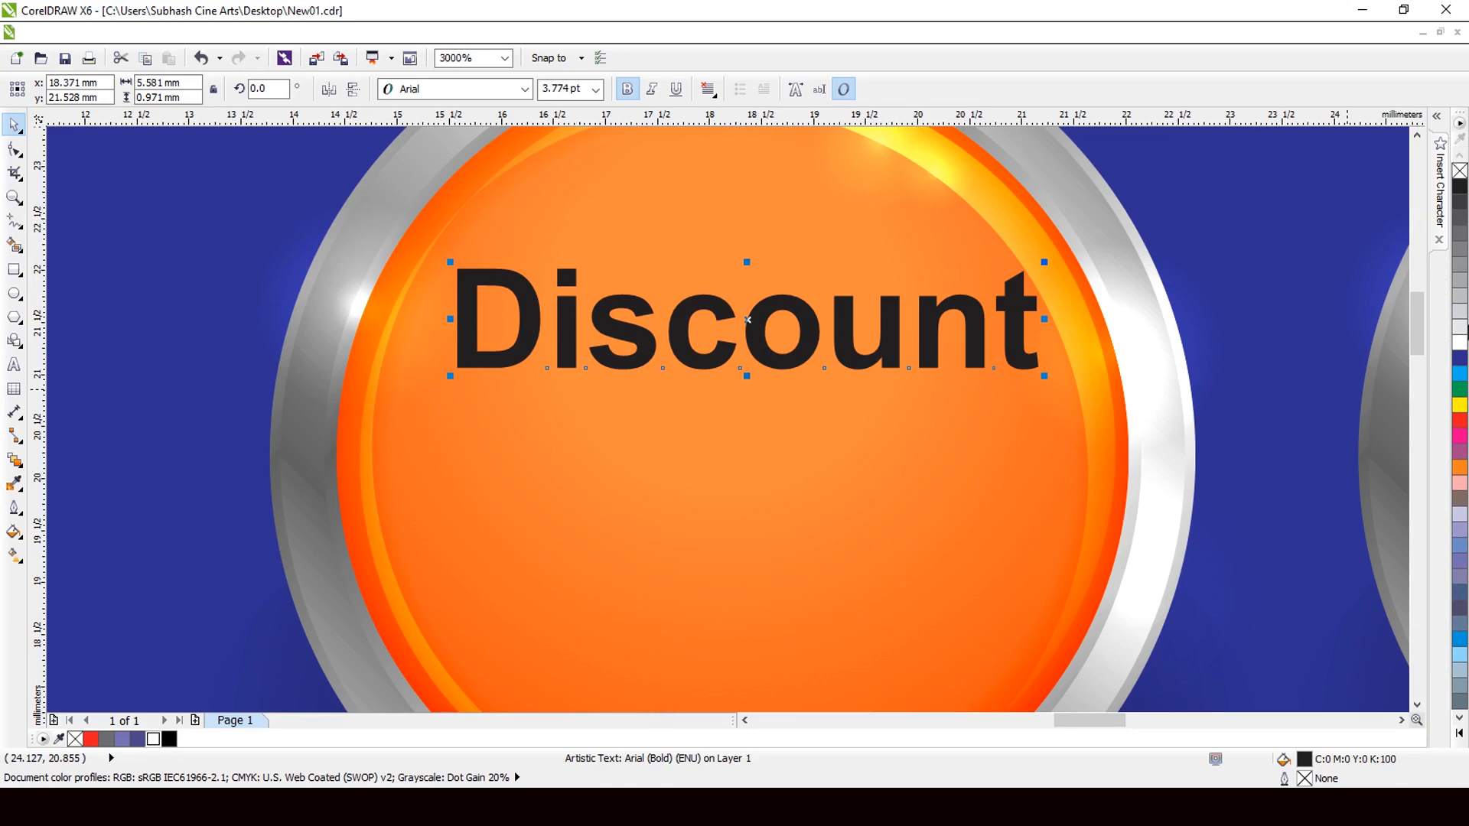
Make 'Discount' white and shrink it to about 3.633 pt.
click(1459, 331)
scroll(872, 359, down, 2)
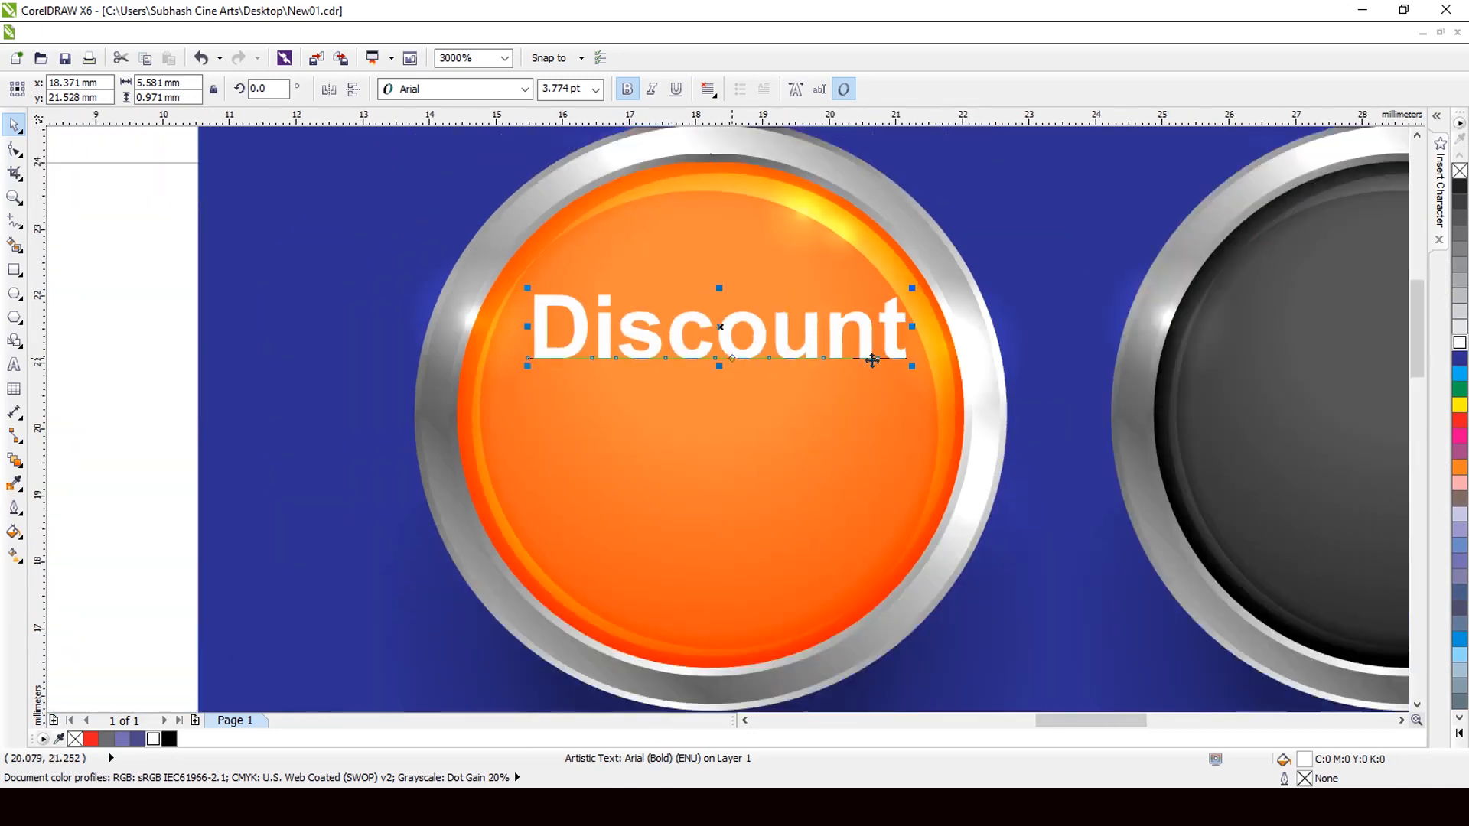
scroll(896, 358, up, 1)
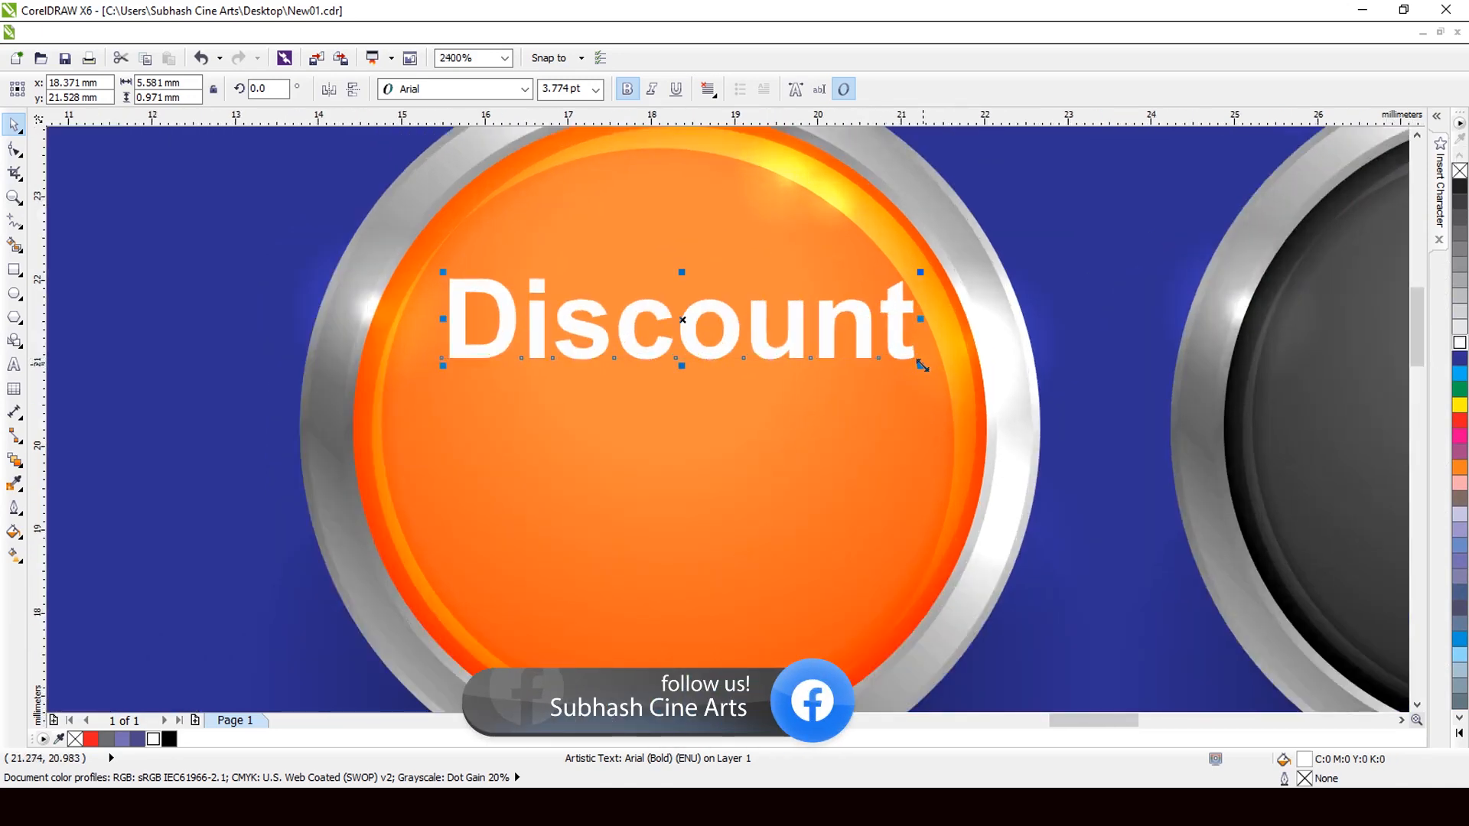
drag(922, 366, 902, 363)
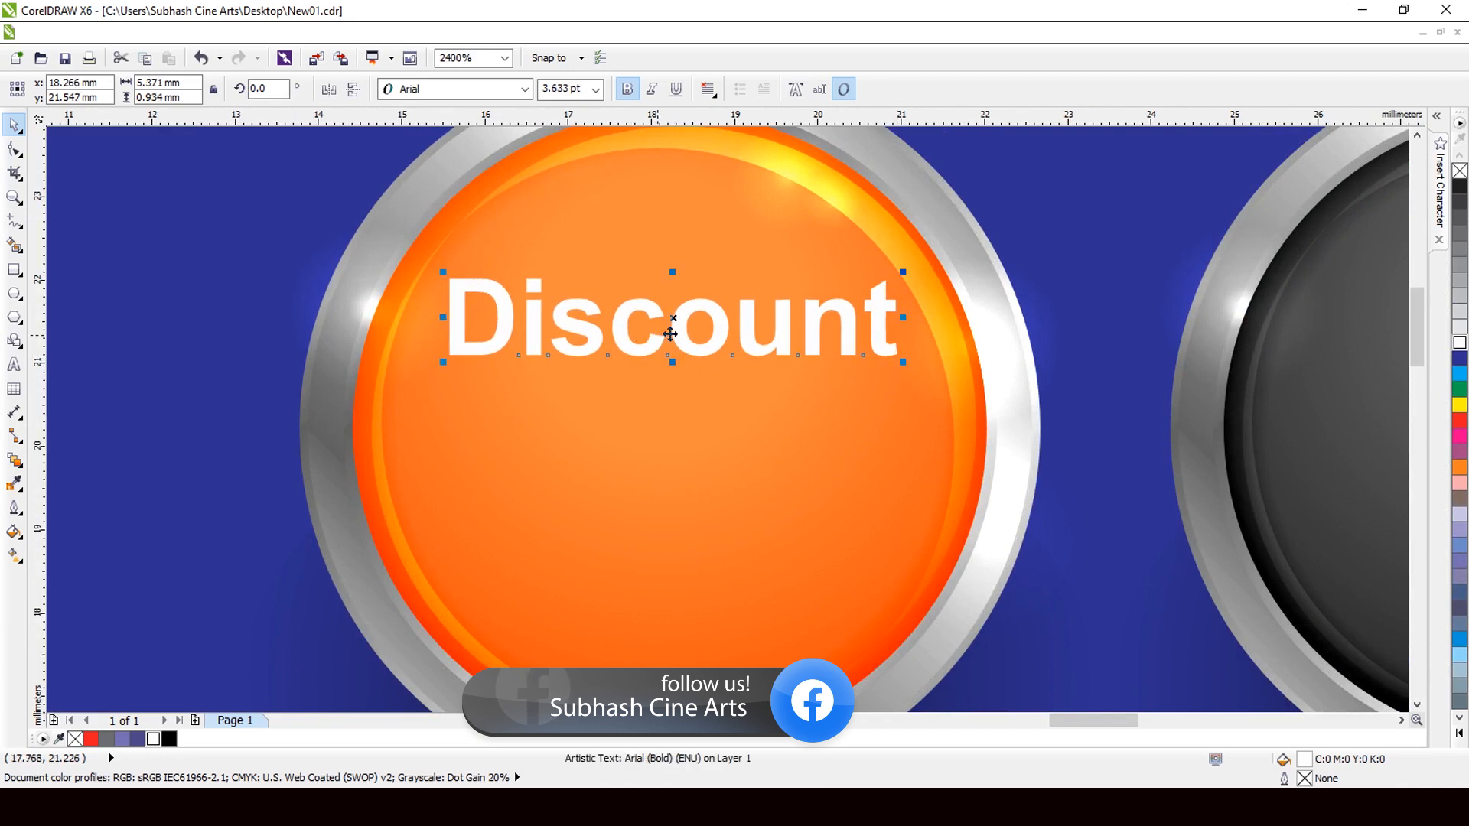
Add an offset black copy behind 'Discount' as a shadow and group the two.
drag(677, 332, 677, 328)
click(169, 738)
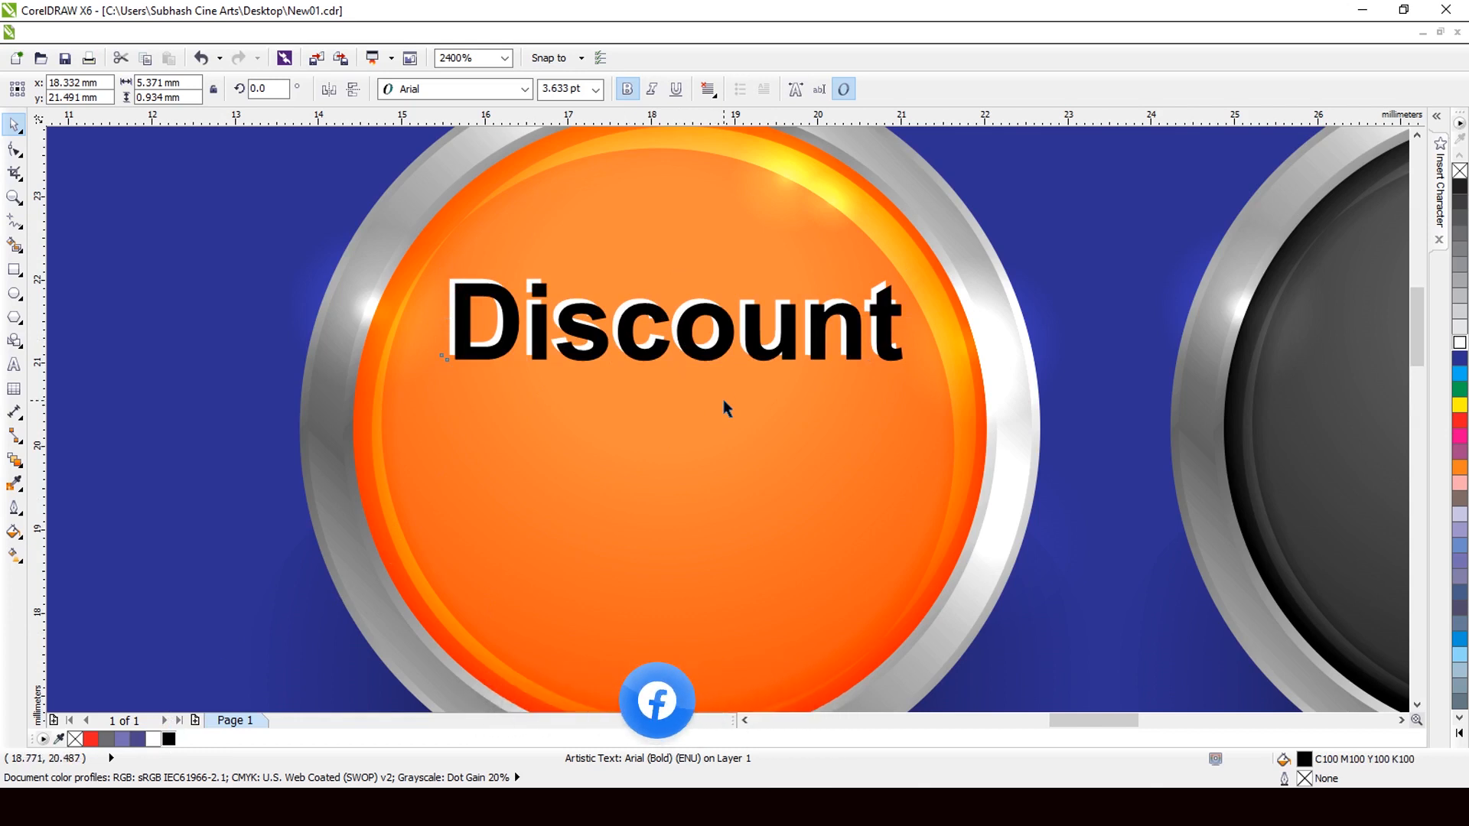
key(ctrl+z)
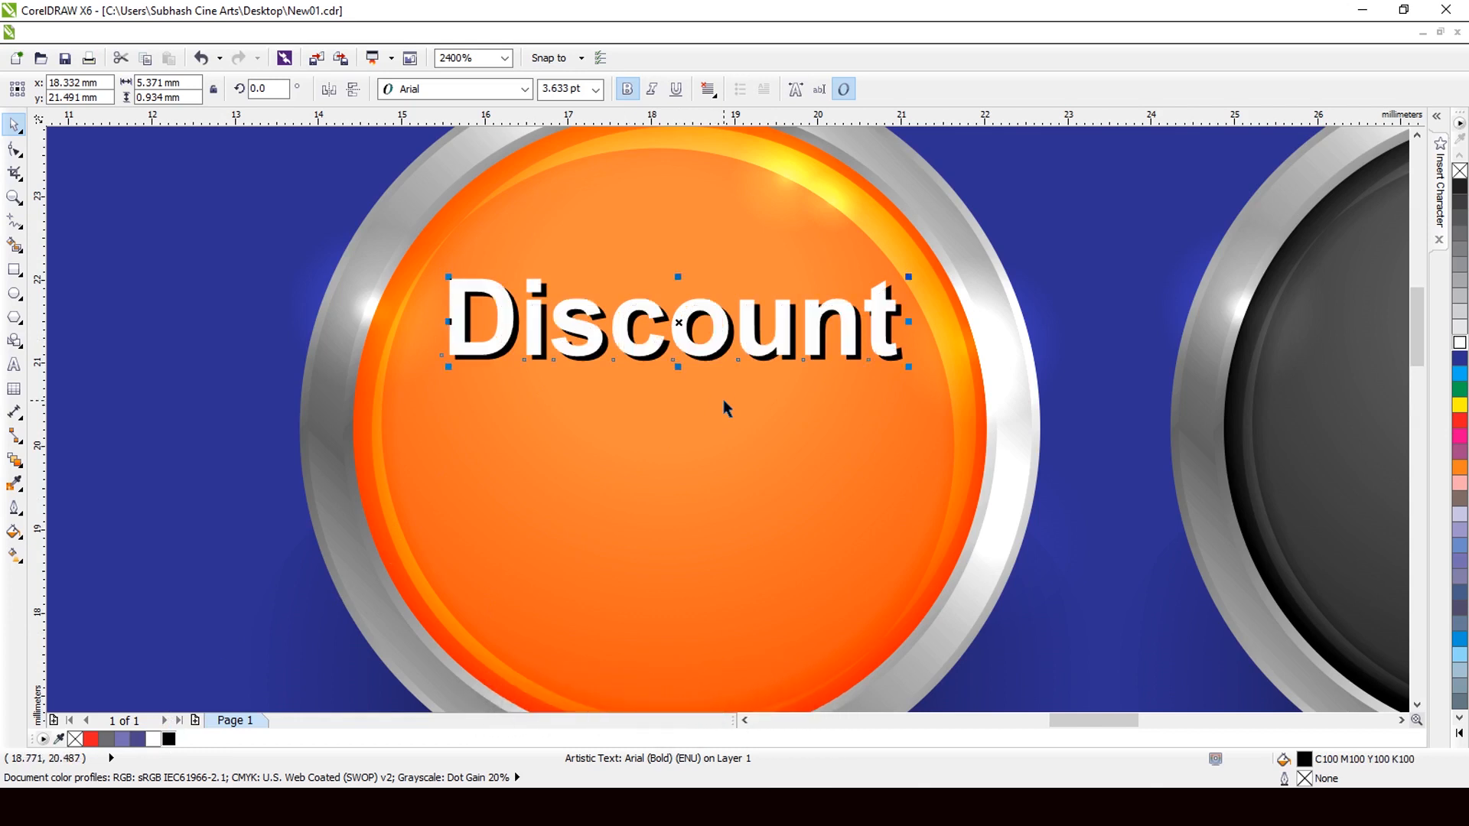
shift+click(708, 356)
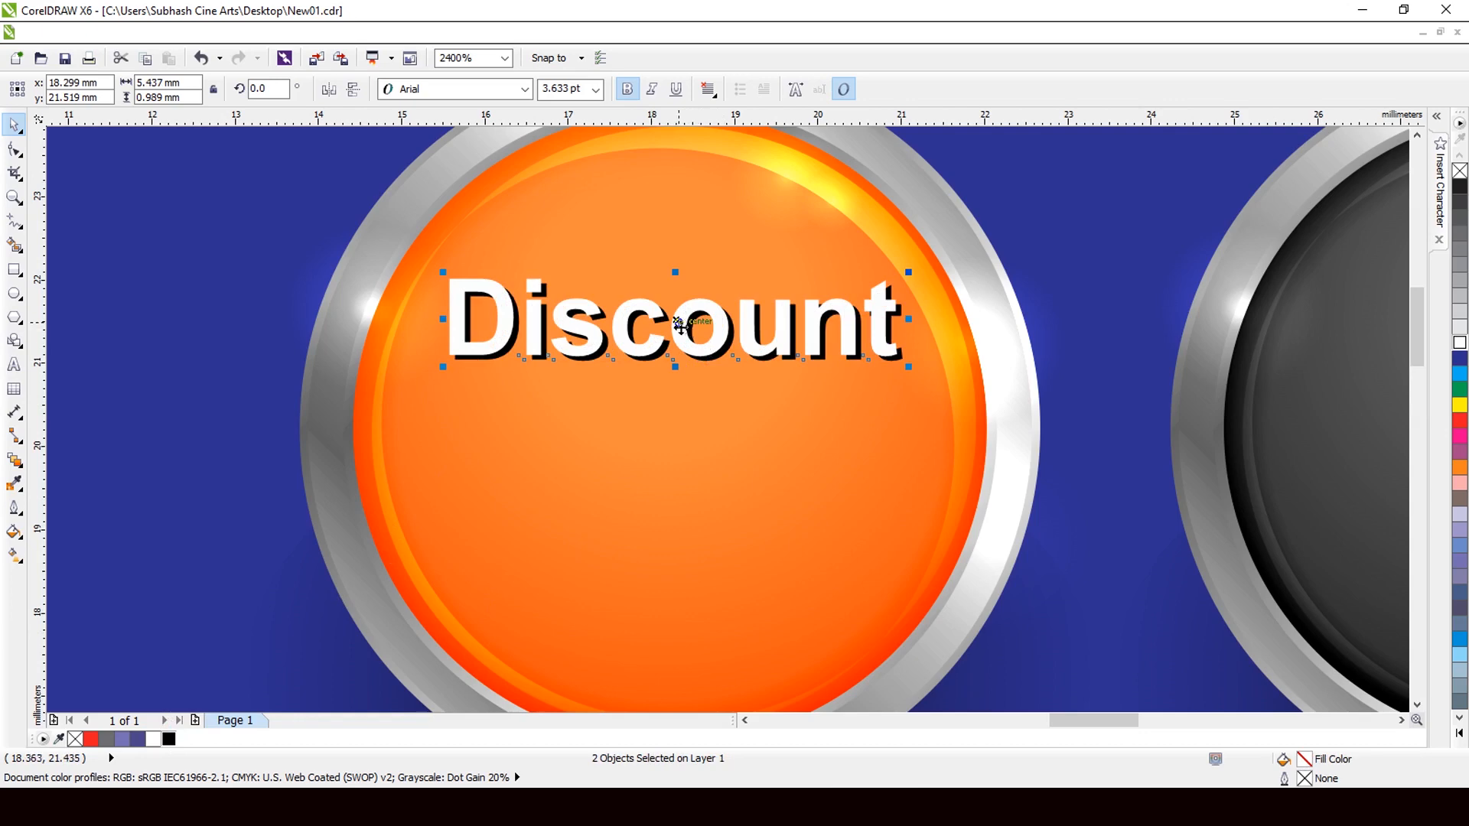
key(ctrl+g)
scroll(467, 336, down, 1)
scroll(803, 339, down, 2)
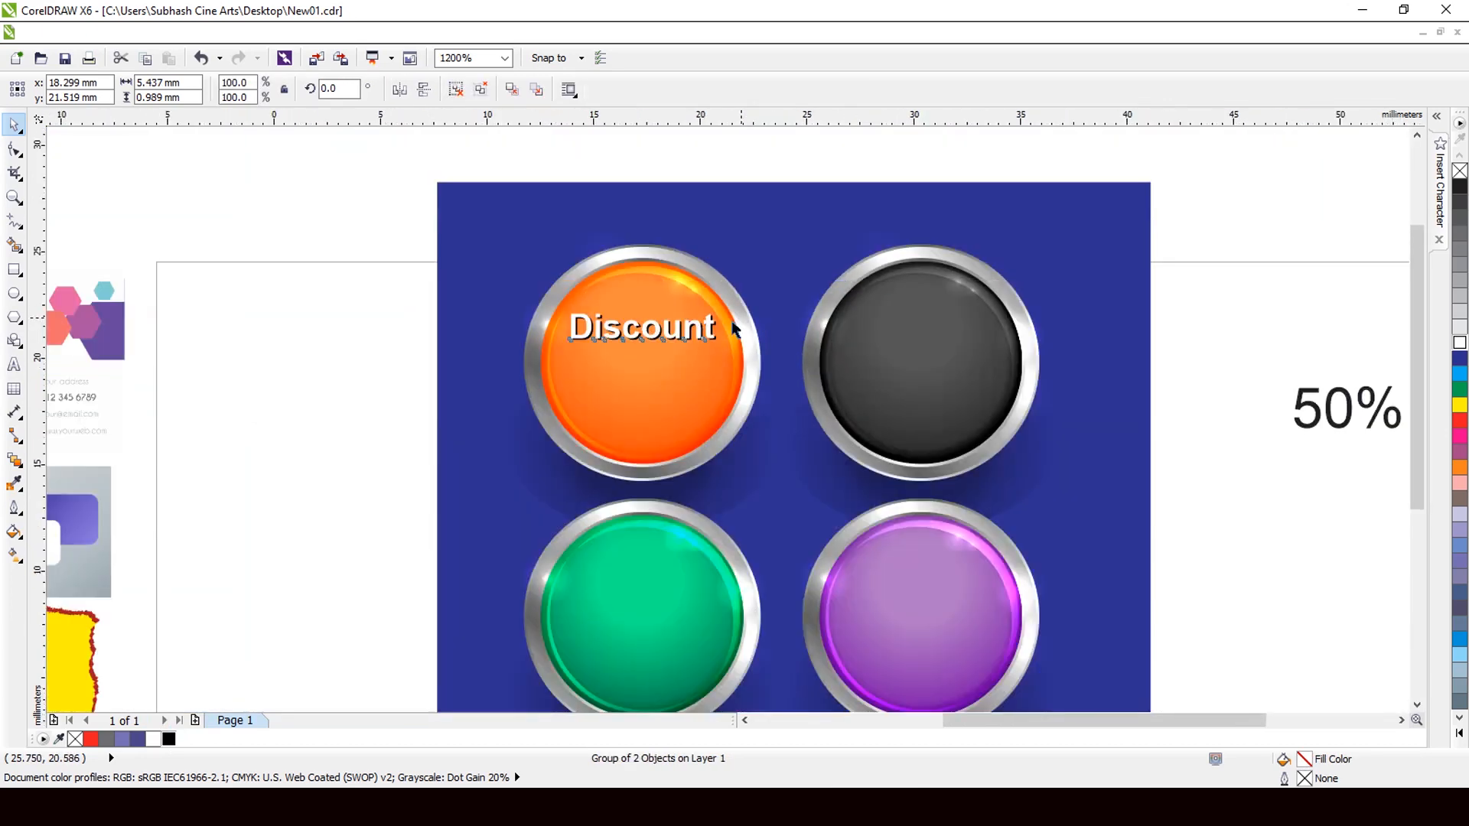
Move '50%' beneath 'Discount' on the orange button and enlarge it to about 6.586 pt.
drag(1207, 402, 612, 390)
scroll(612, 390, up, 2)
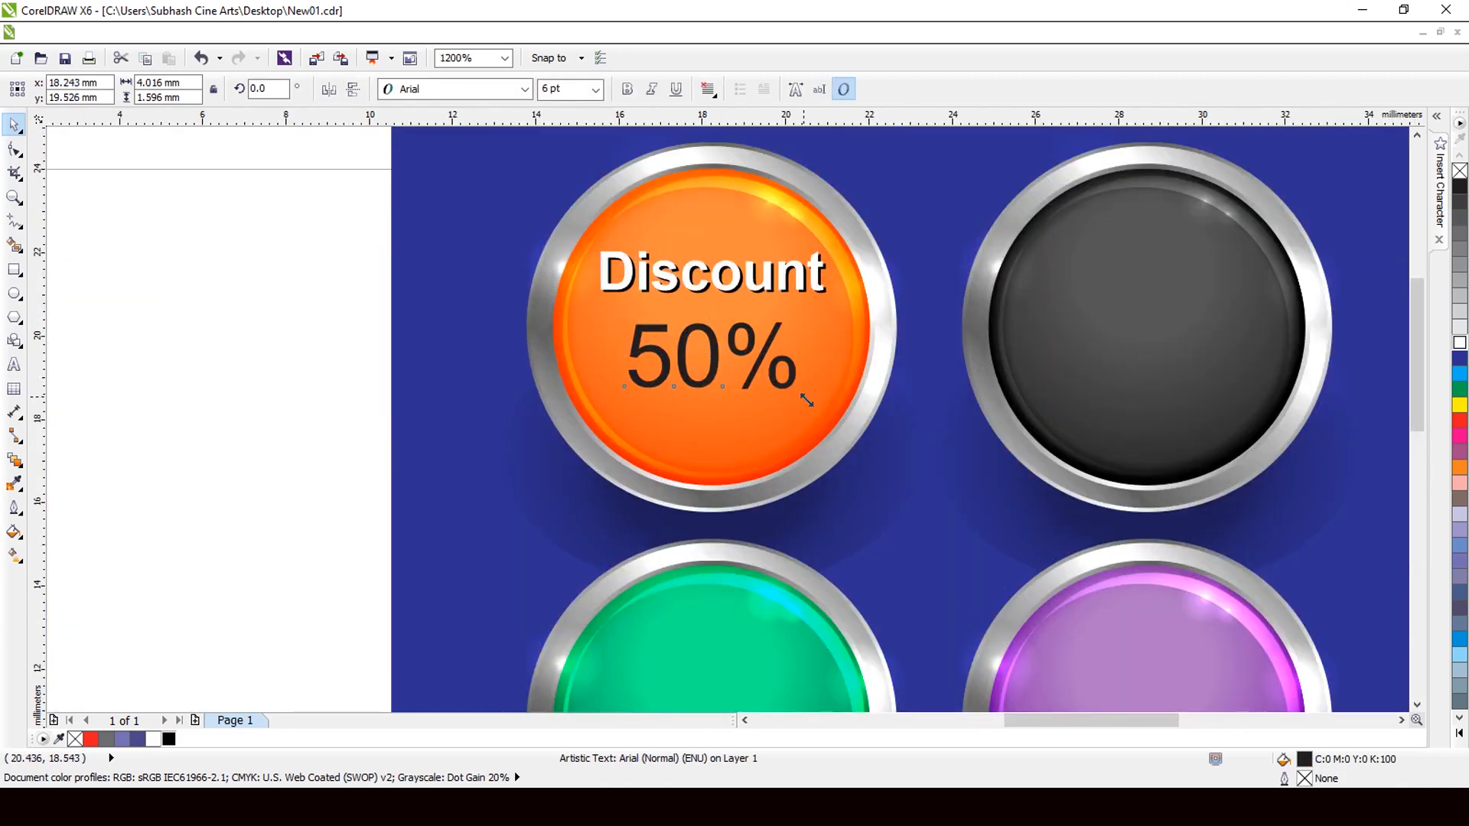
drag(806, 399, 811, 398)
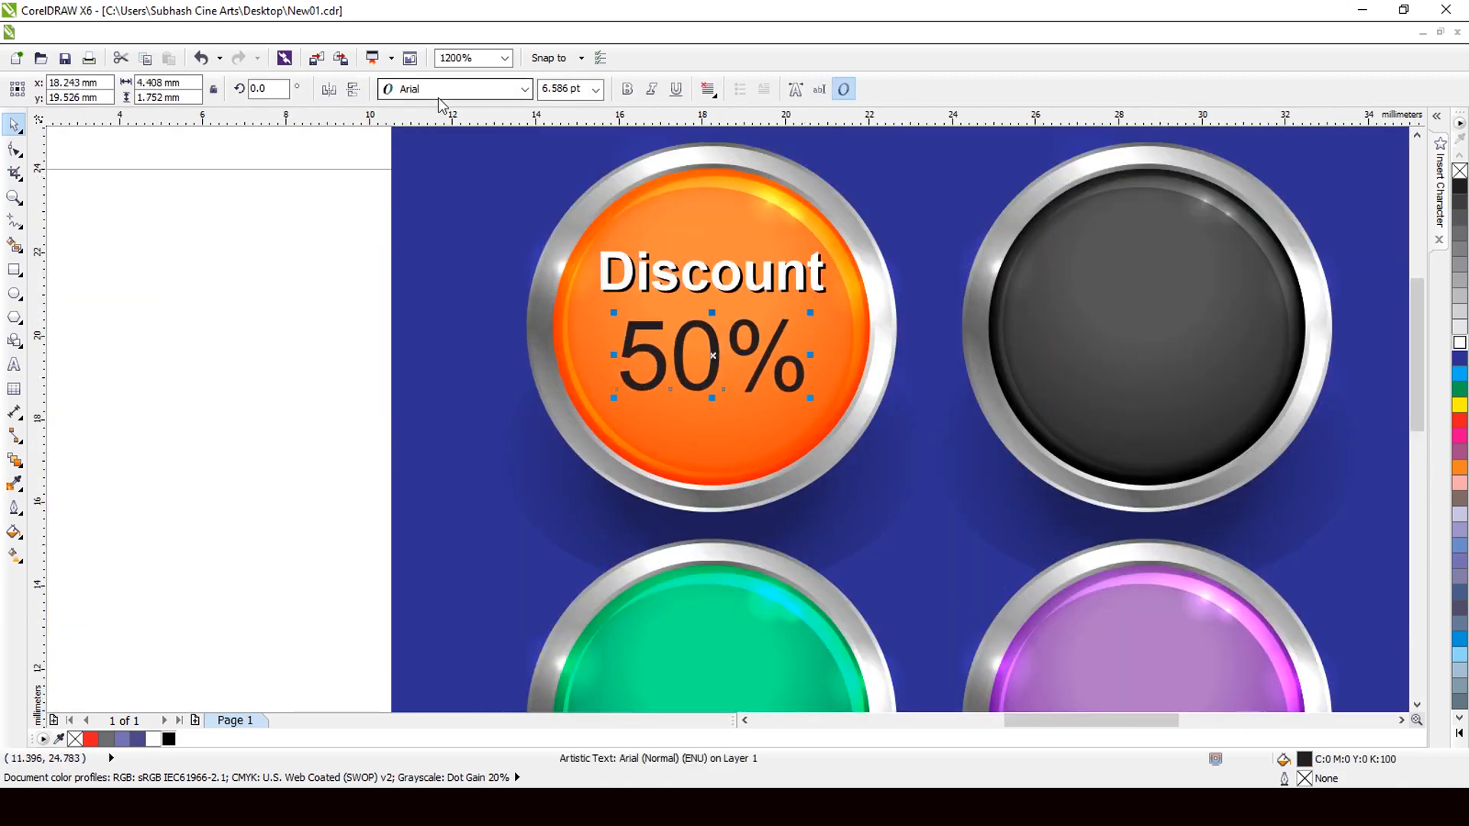
click(442, 90)
Set the '50%' text in Tiffany Heavy Bold.
scroll(600, 268, down, 10)
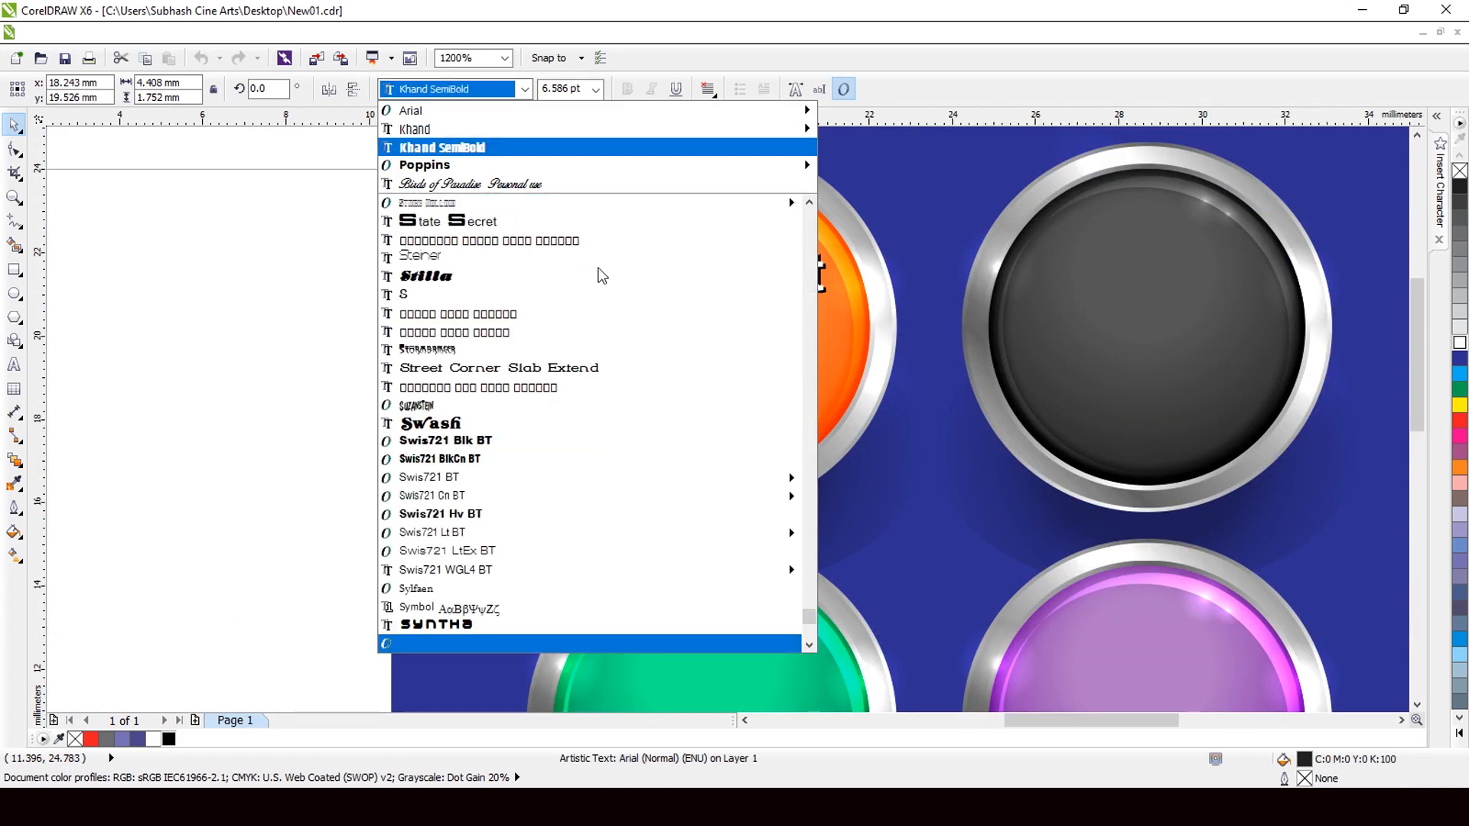
scroll(644, 413, down, 5)
scroll(639, 409, down, 5)
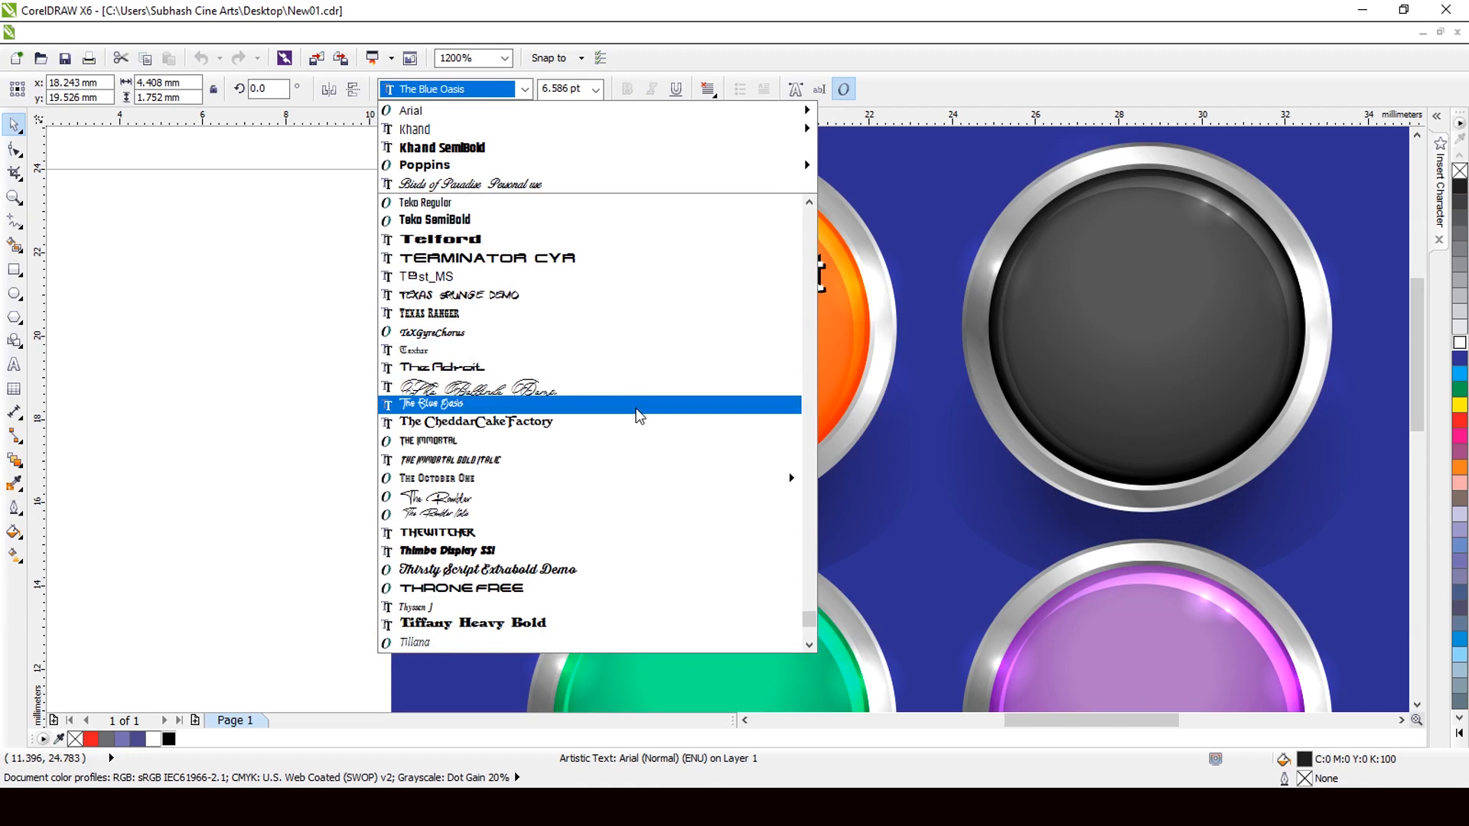
scroll(639, 417, down, 2)
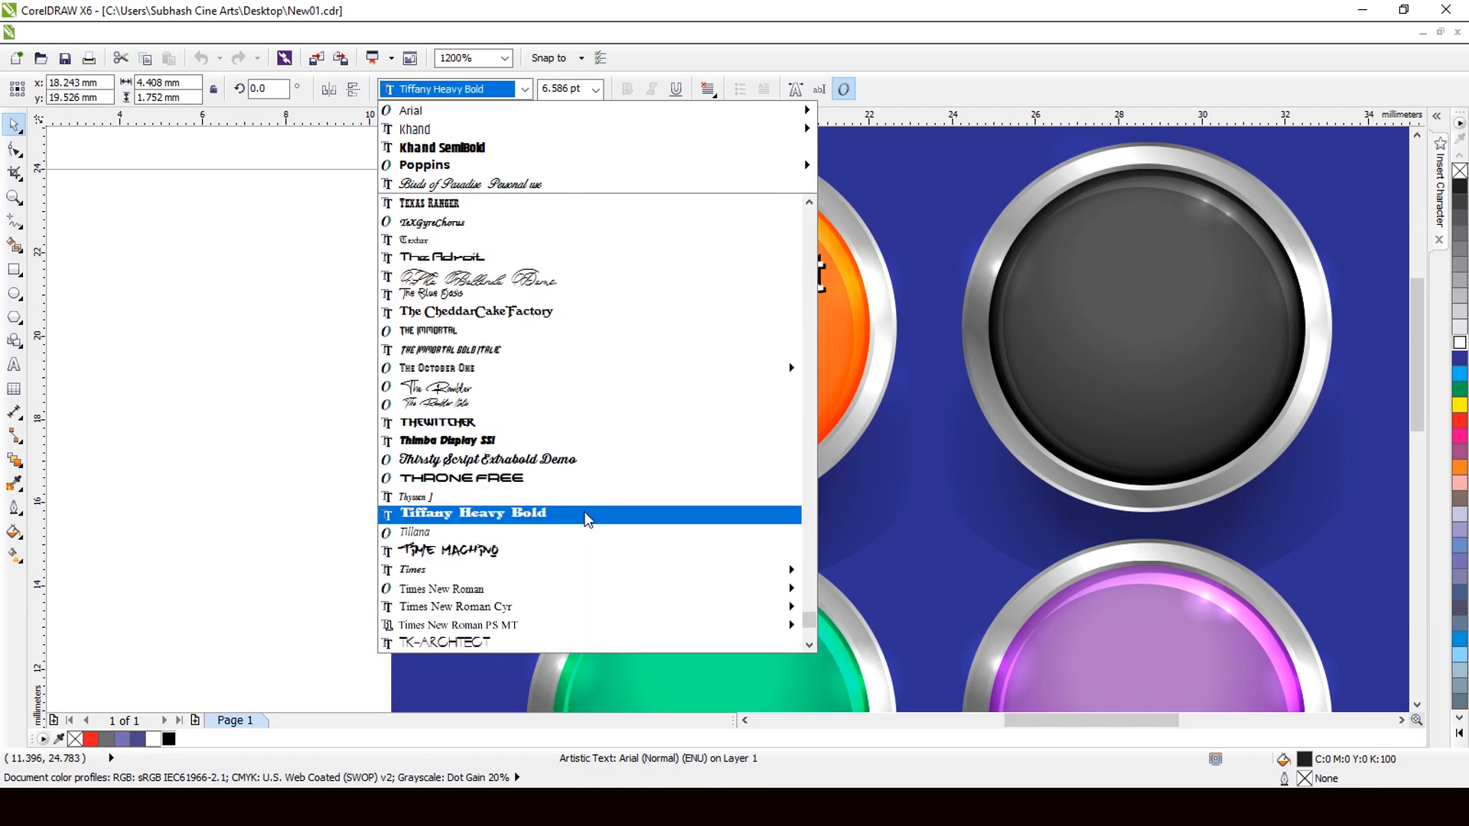
click(587, 520)
Stretch '50%' larger, taller and wider to about 10.825 pt under 'Discount'.
scroll(691, 387, up, 2)
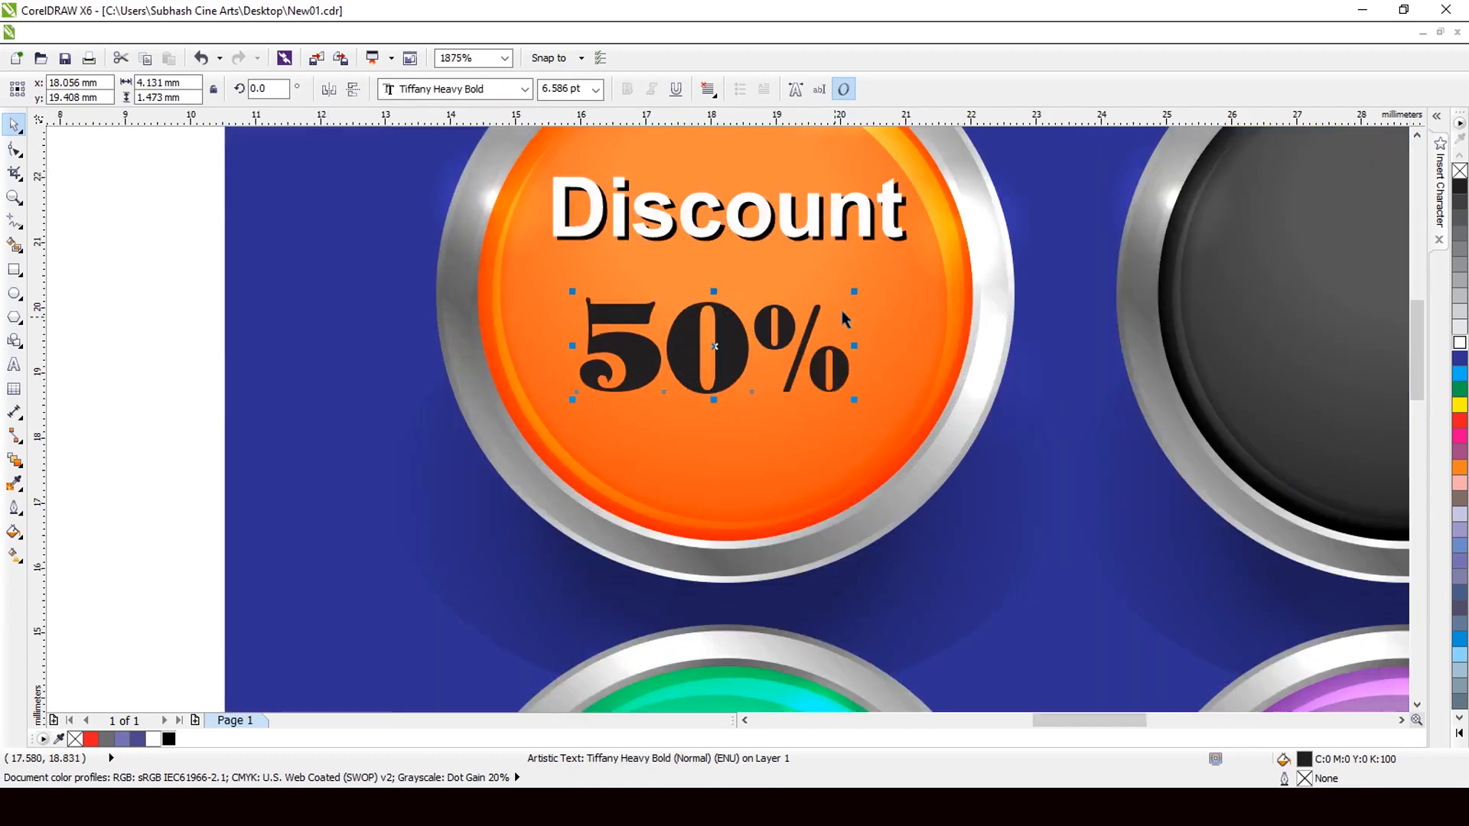
drag(854, 293, 906, 239)
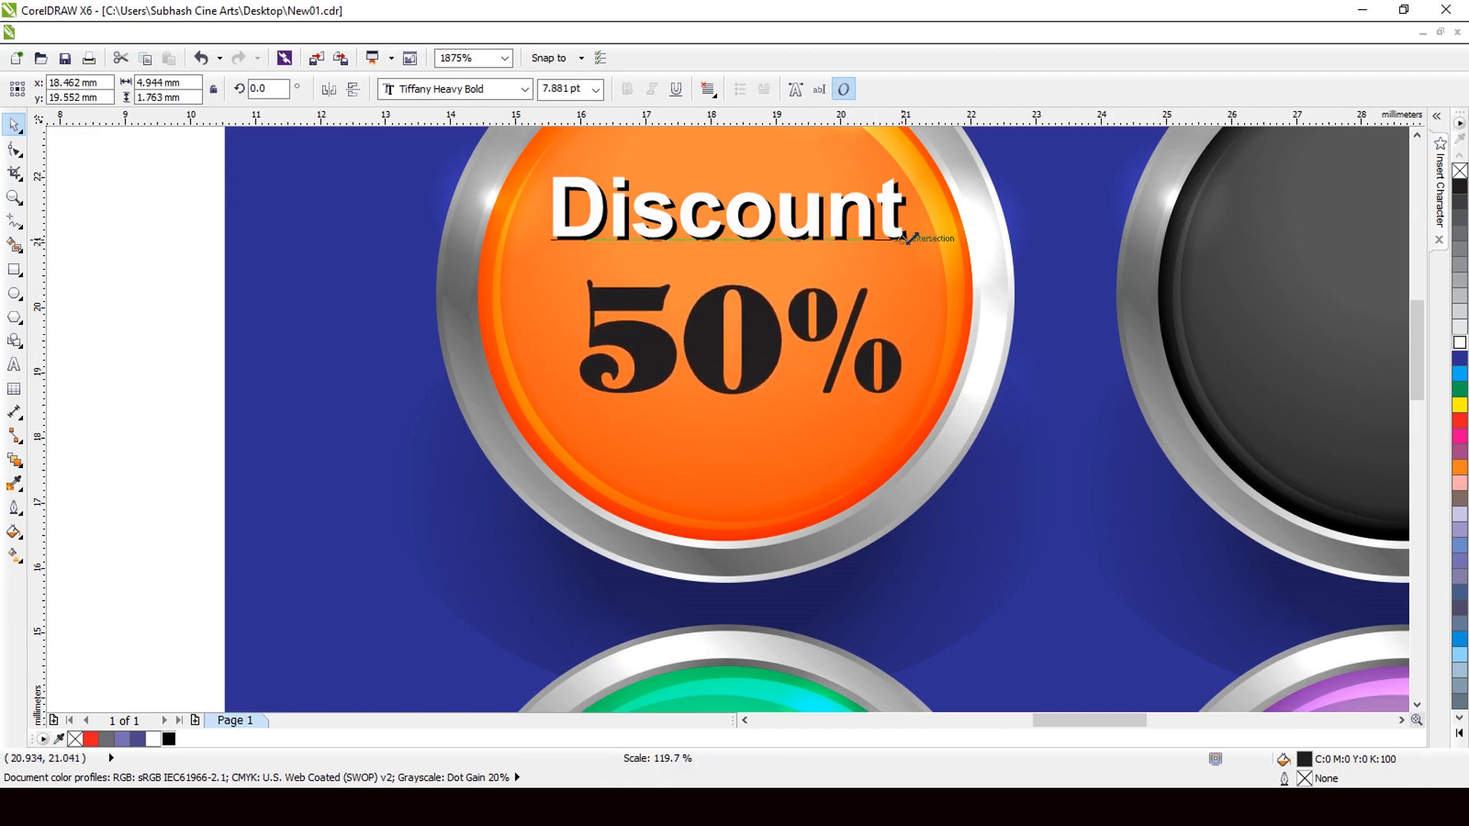
drag(741, 398, 740, 442)
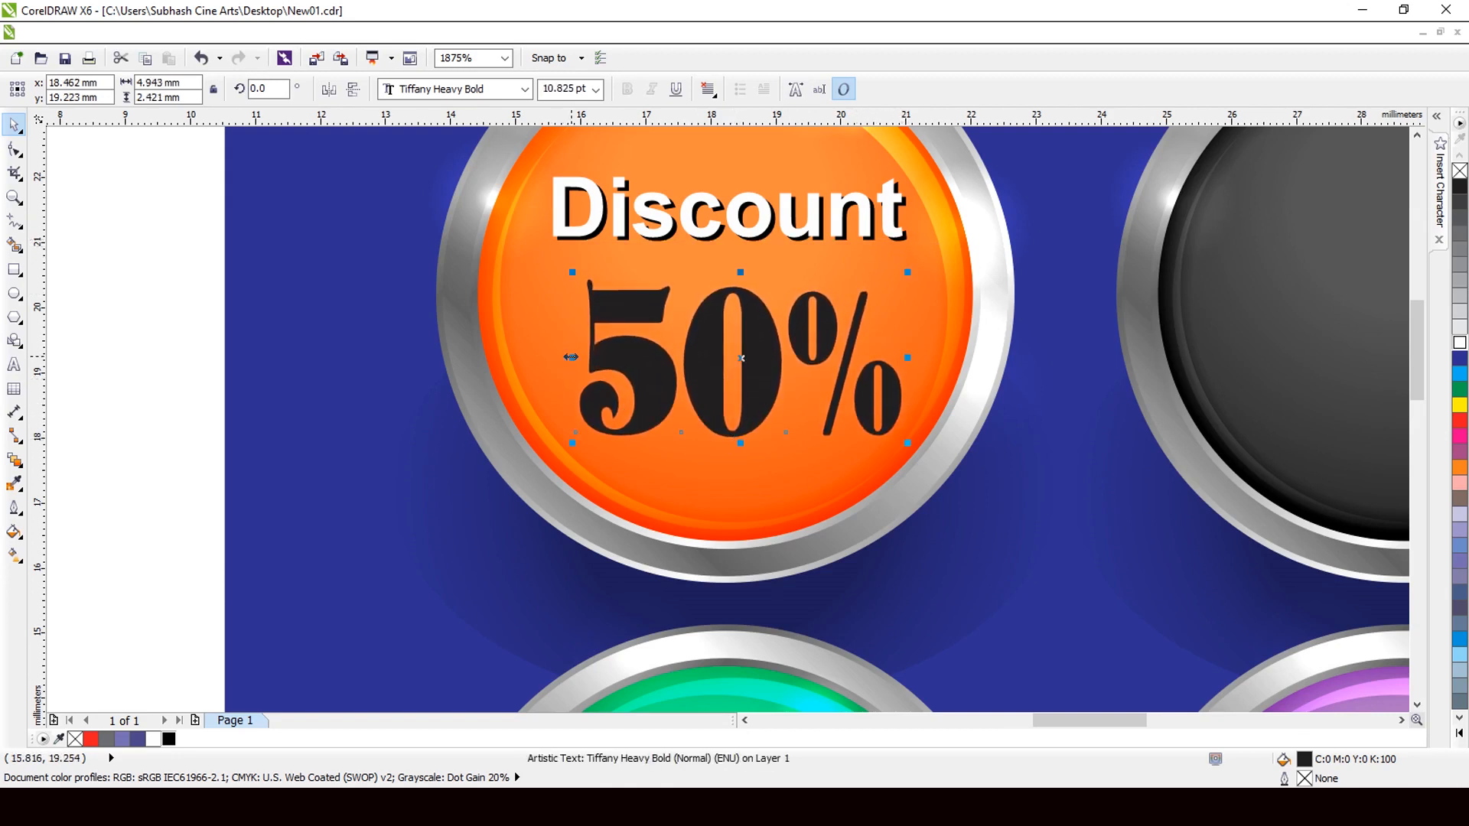
drag(570, 357, 553, 357)
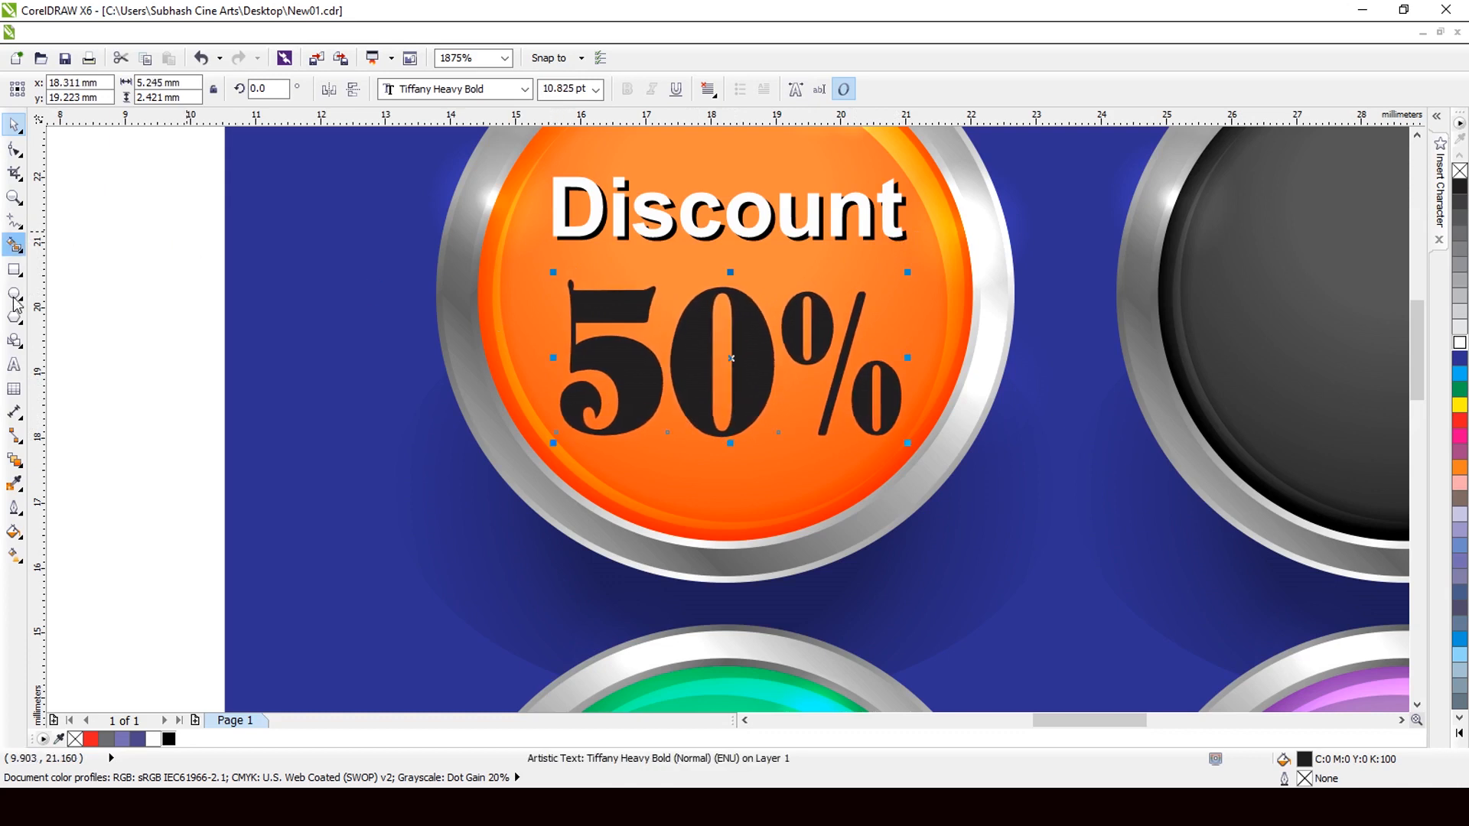
click(13, 365)
click(885, 430)
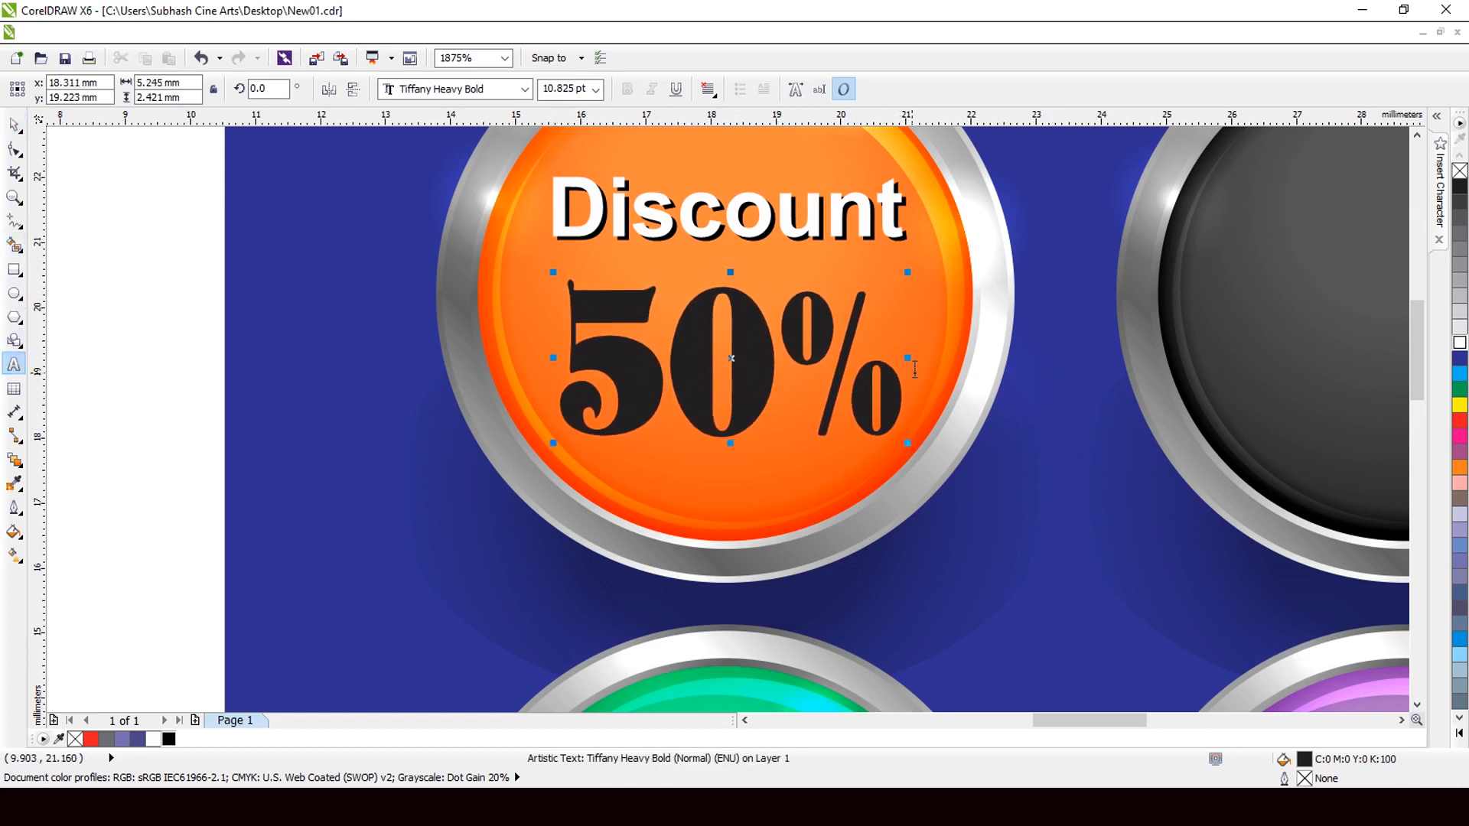
Shrink the % character in 50% to 7 pt, leaving the 50 large.
drag(912, 374, 822, 377)
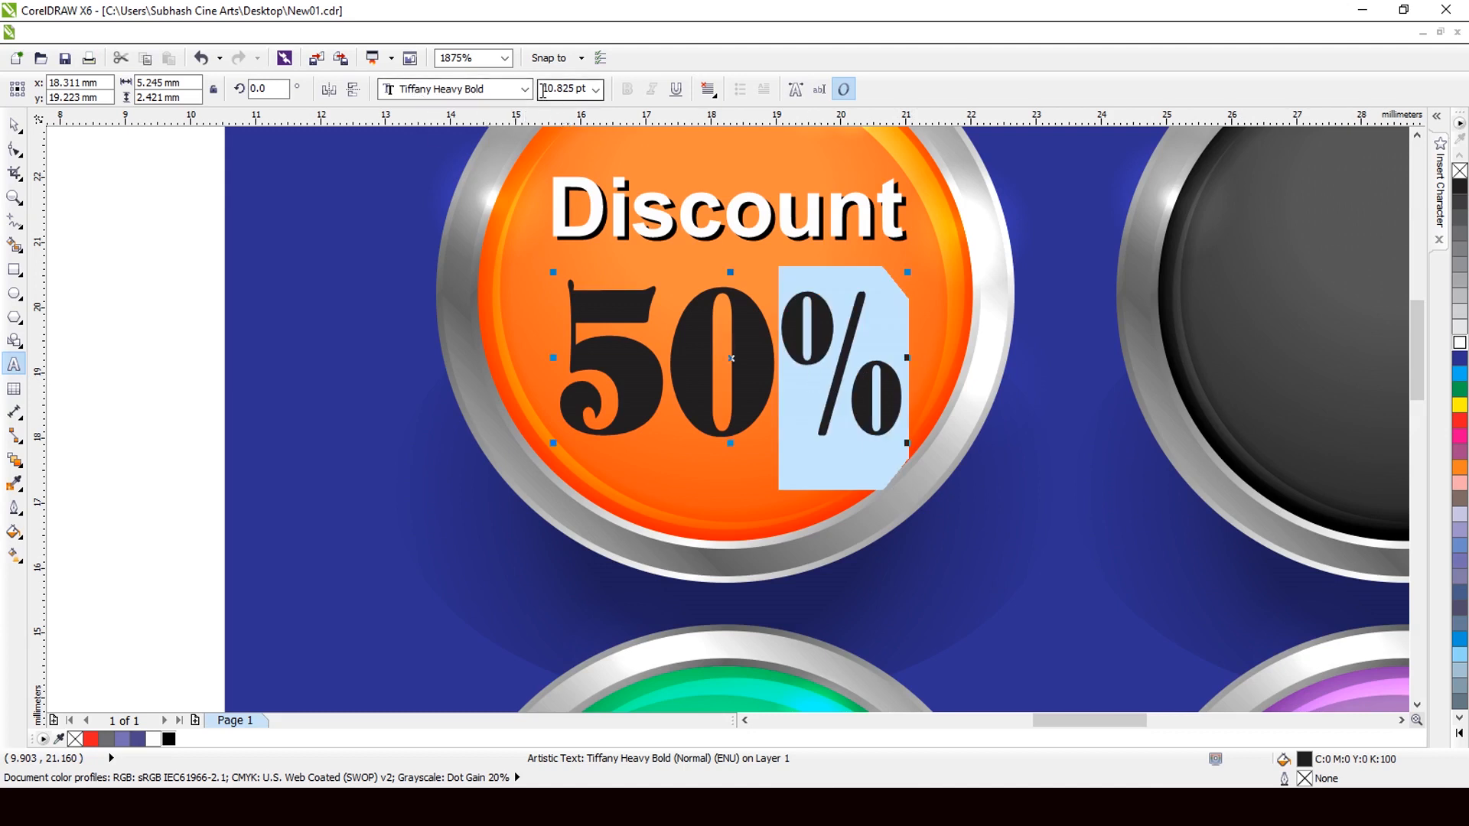
drag(545, 89, 612, 99)
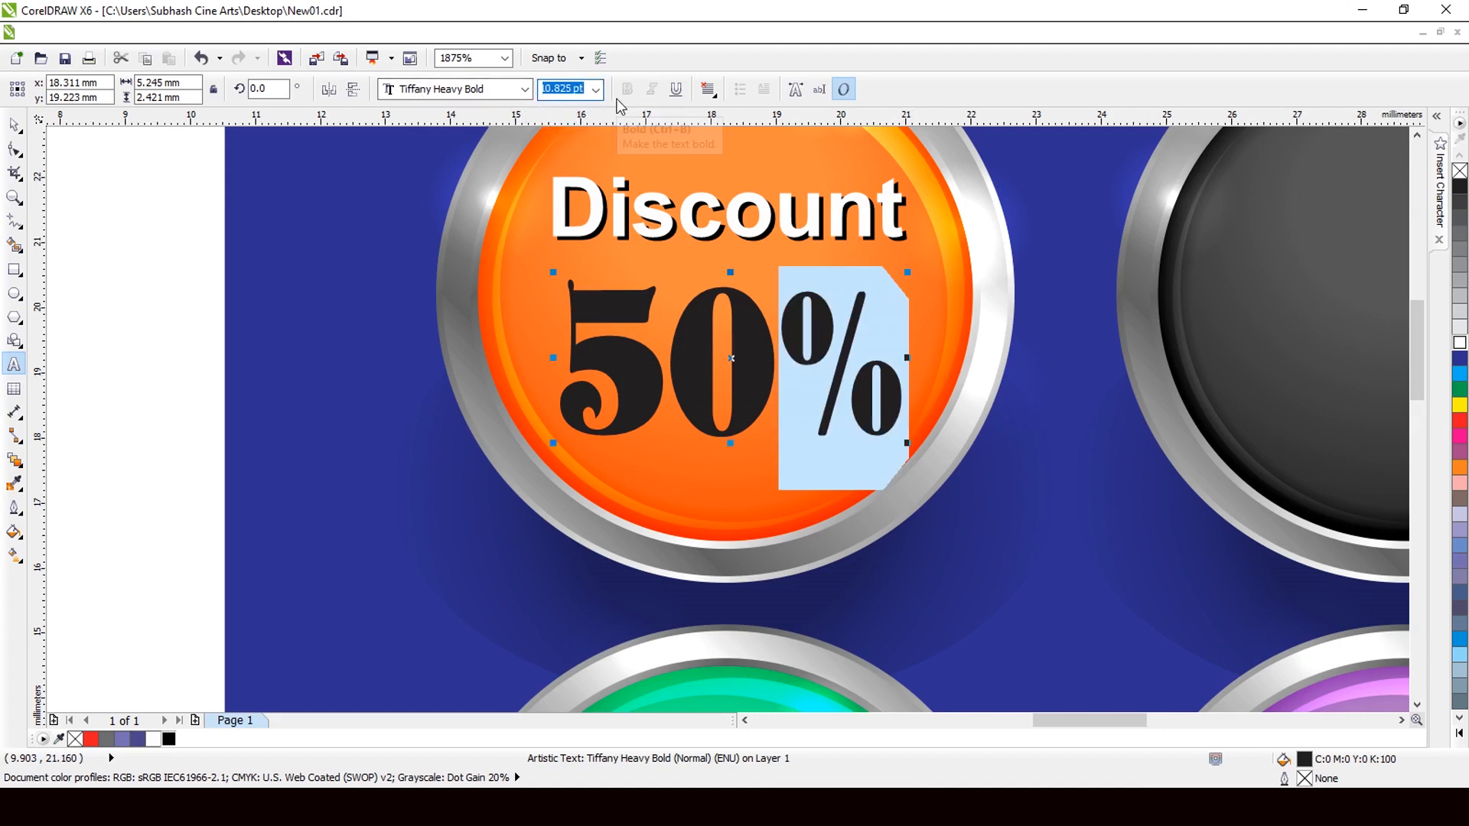
text(7)
key(Return)
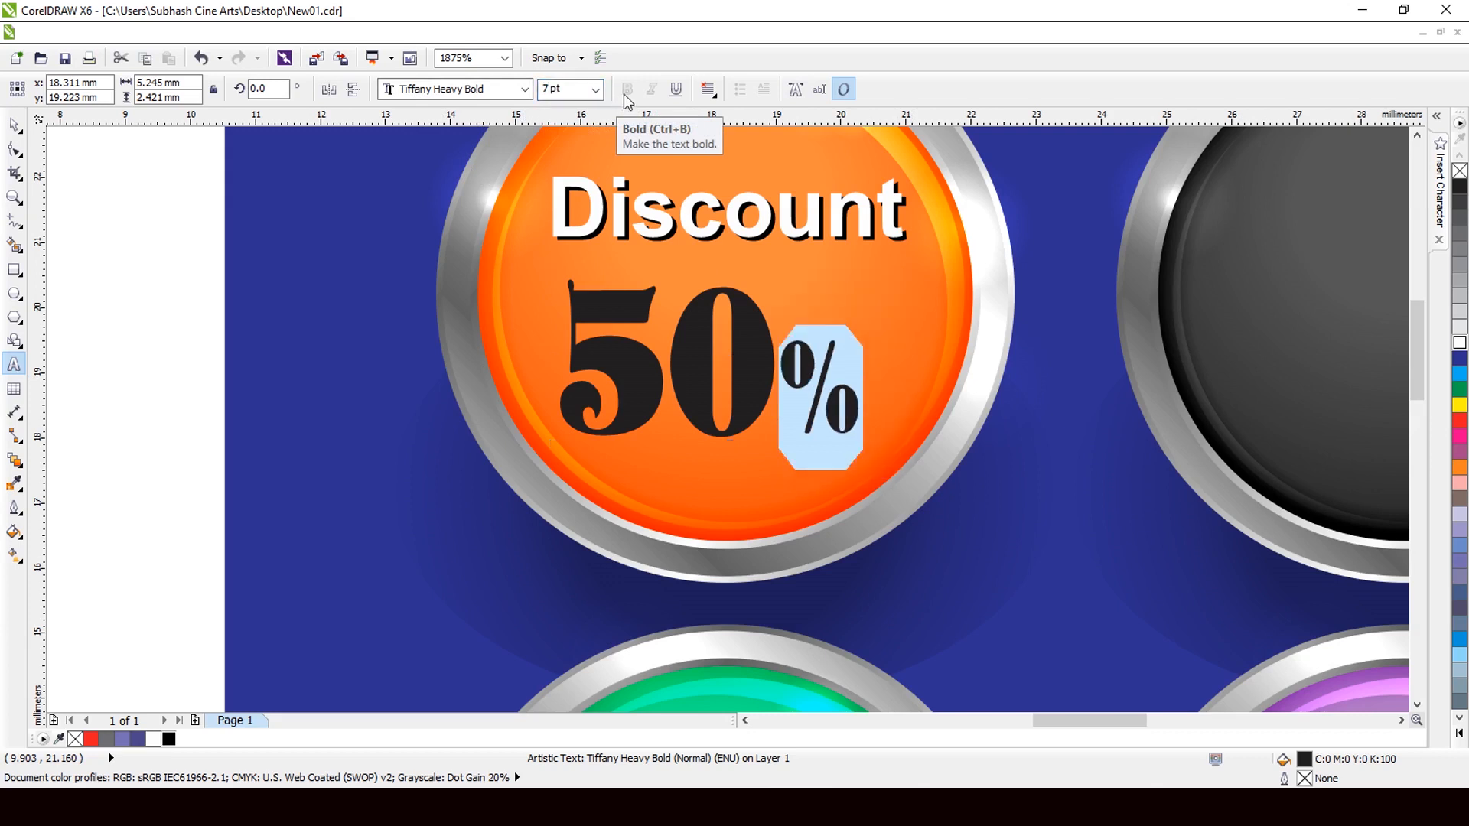
click(14, 124)
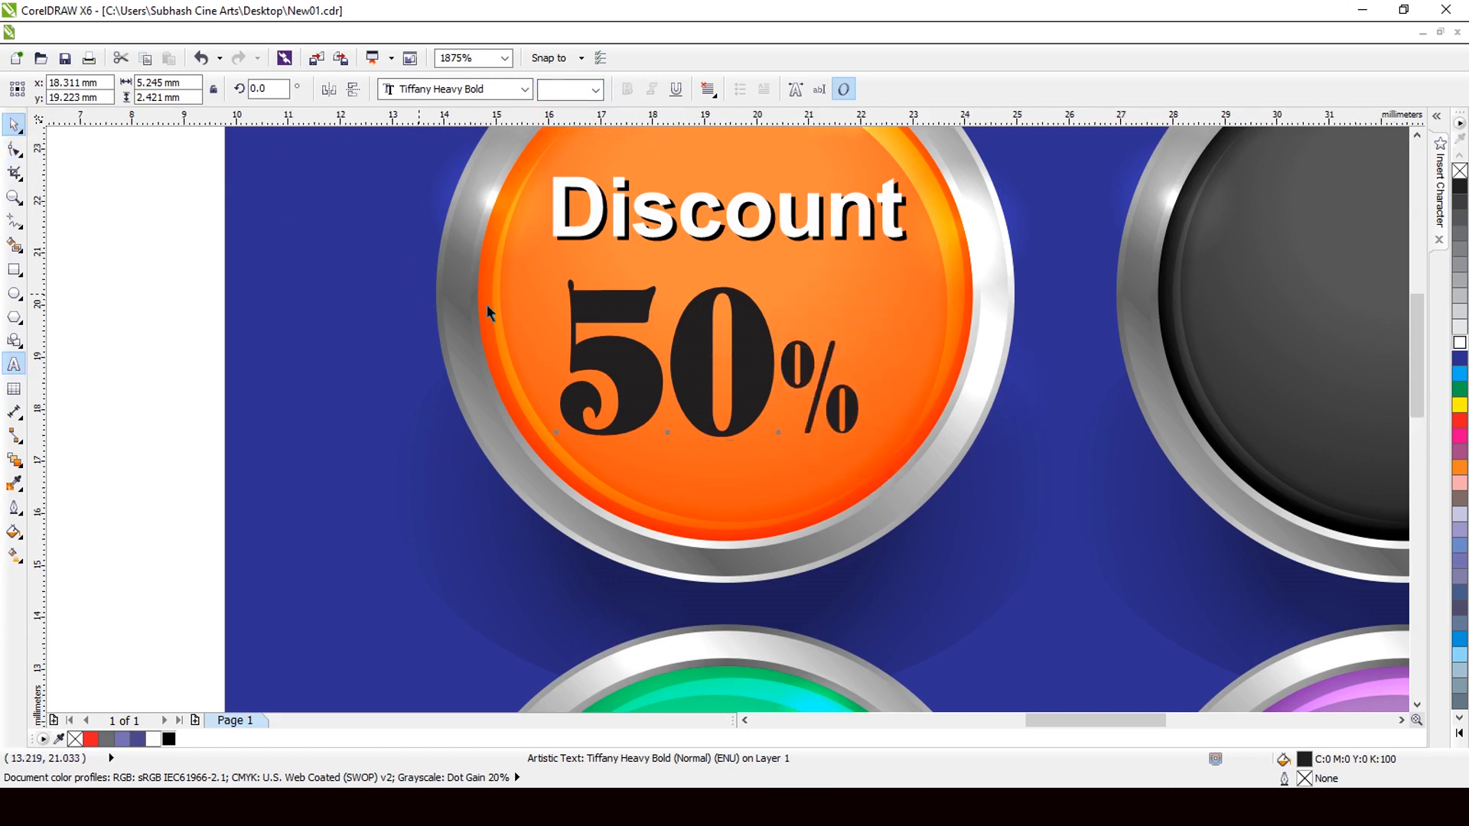
scroll(486, 305, down, 1)
Scale the 50% text up slightly and fill it white.
drag(778, 274, 802, 256)
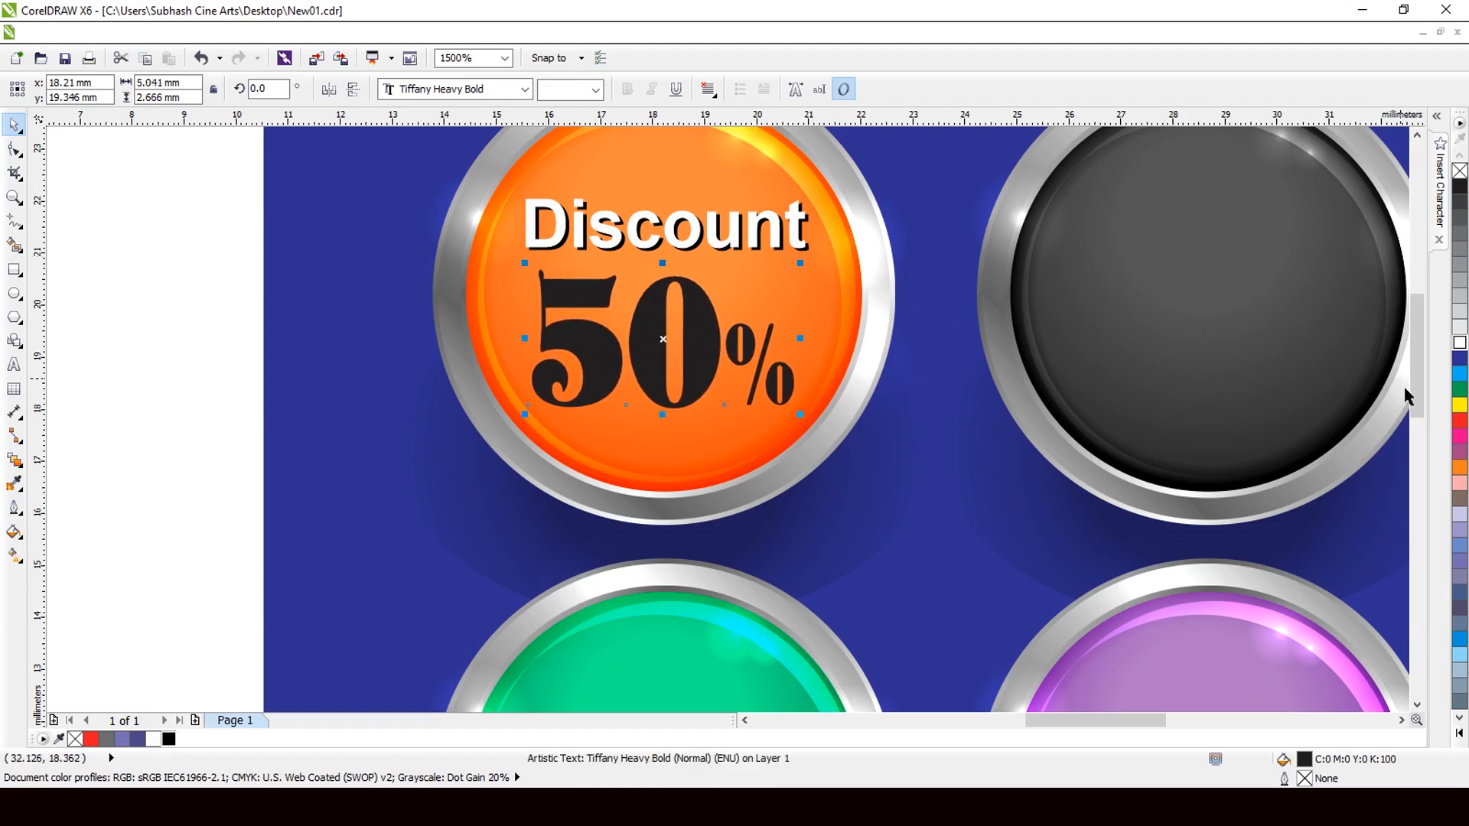
click(1459, 344)
scroll(589, 359, down, 1)
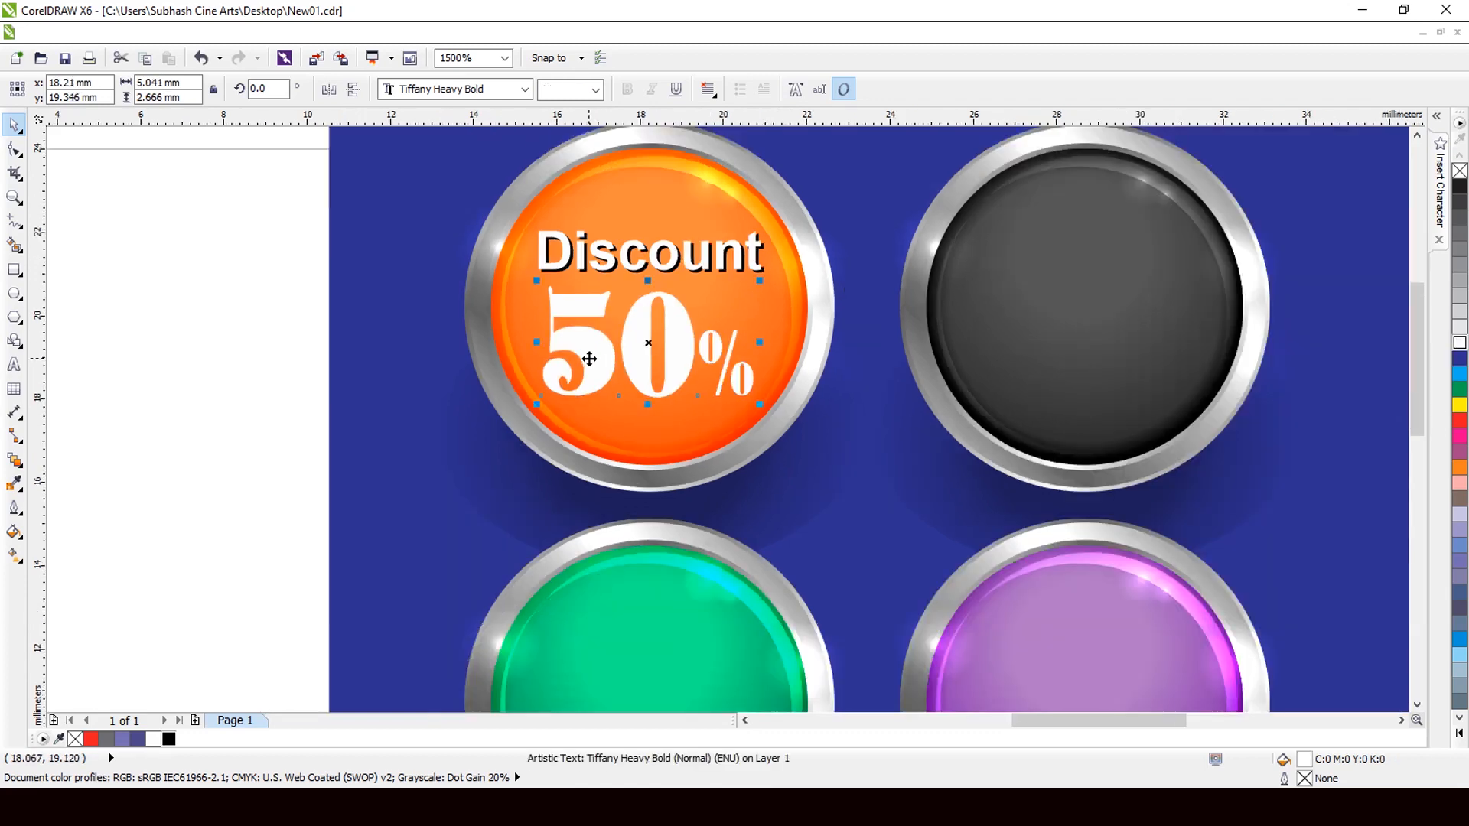
scroll(700, 341, up, 3)
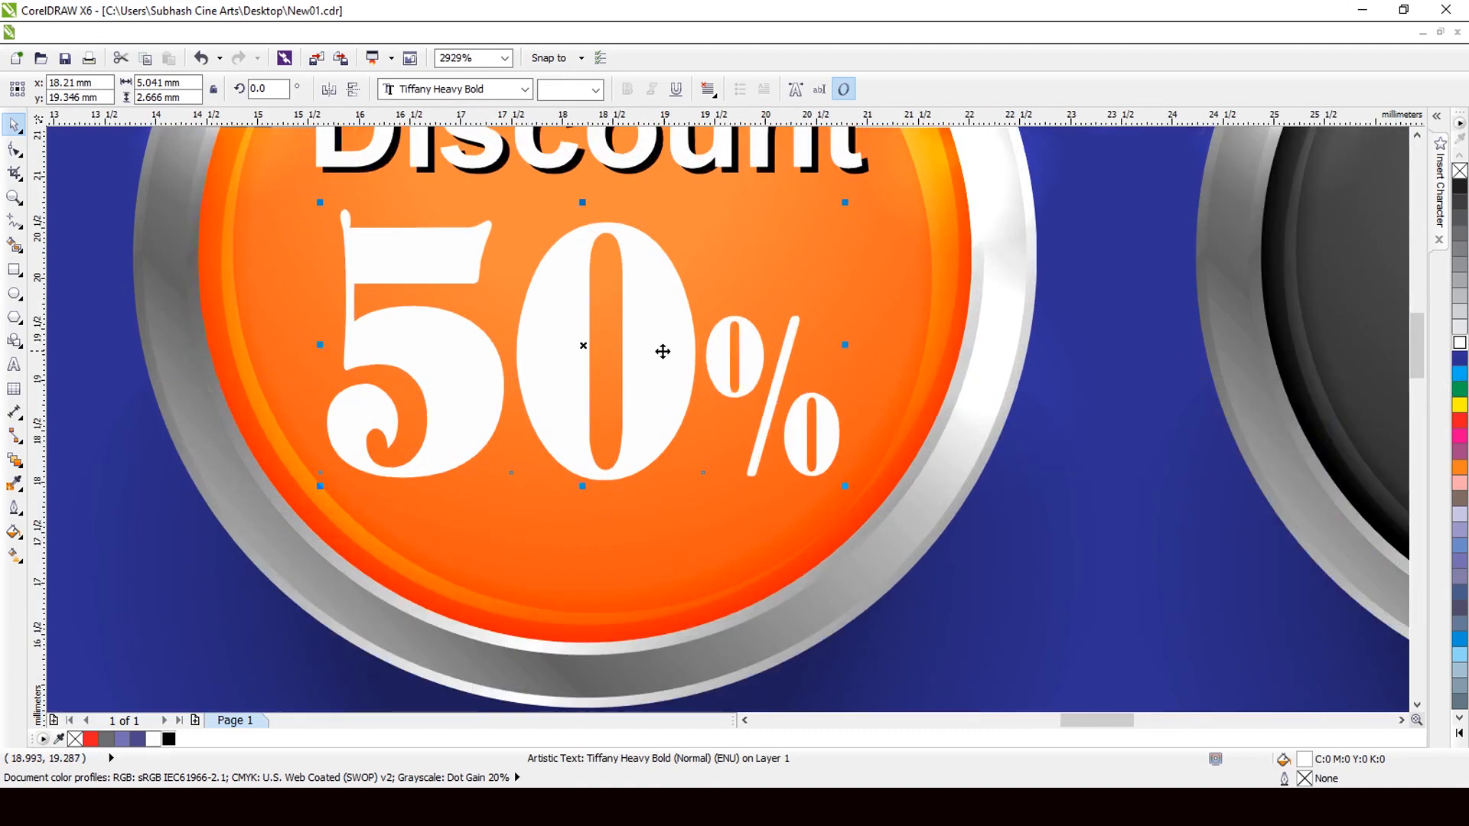
Put a black offset copy of 50% behind the white one and group them.
drag(672, 354, 688, 362)
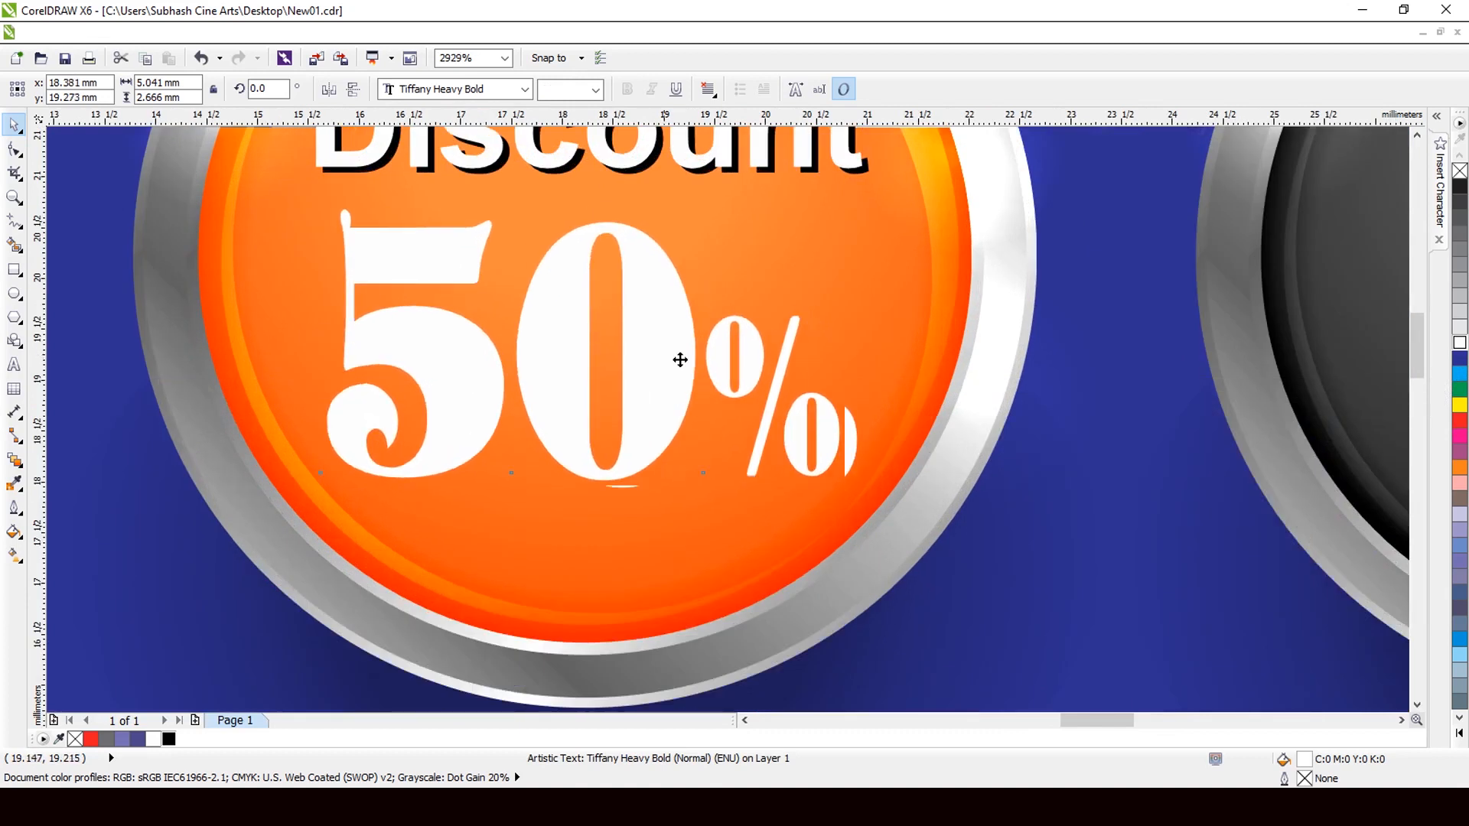
click(169, 739)
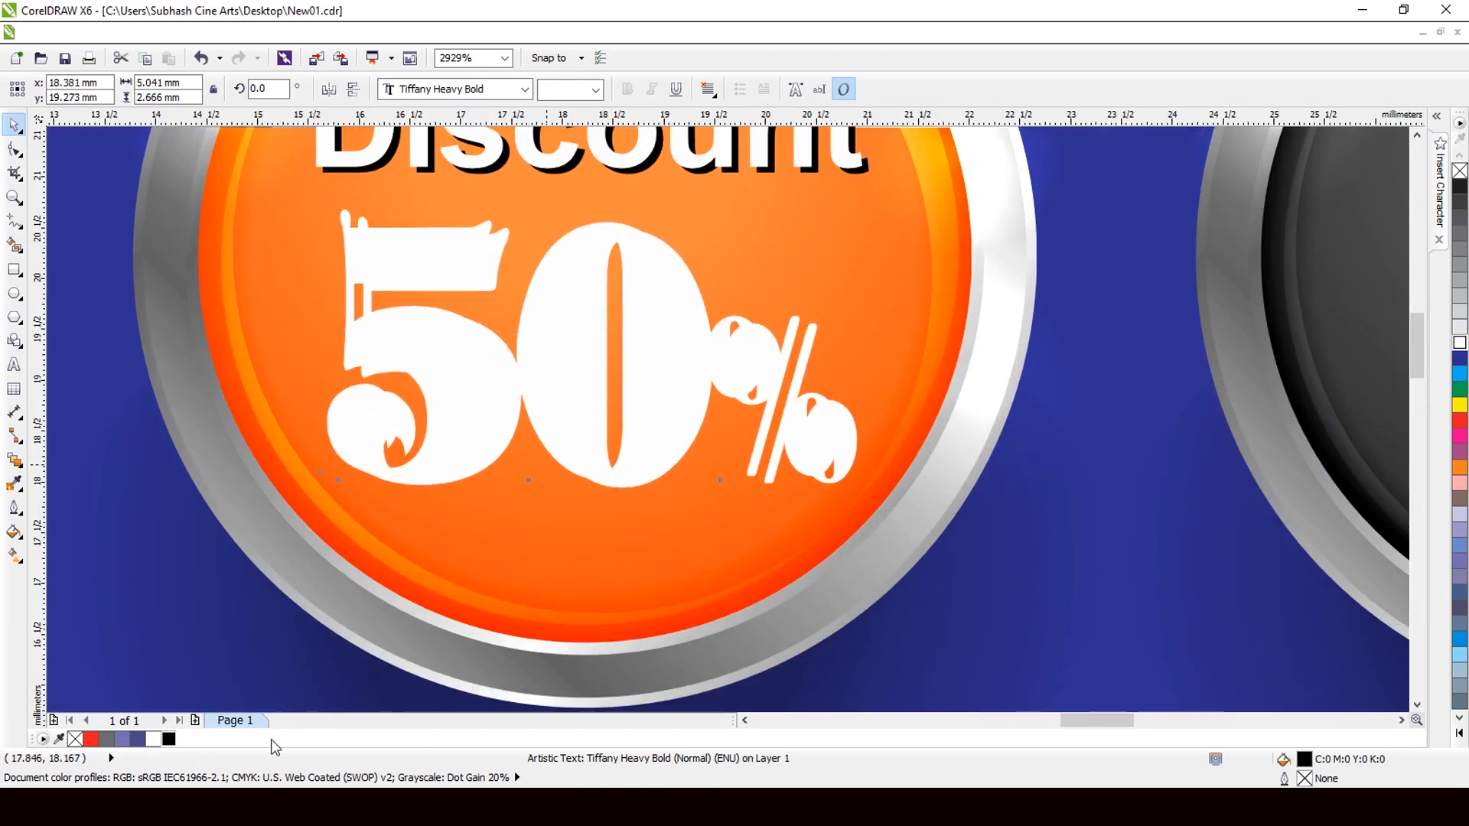
key(ctrl+Page_Down)
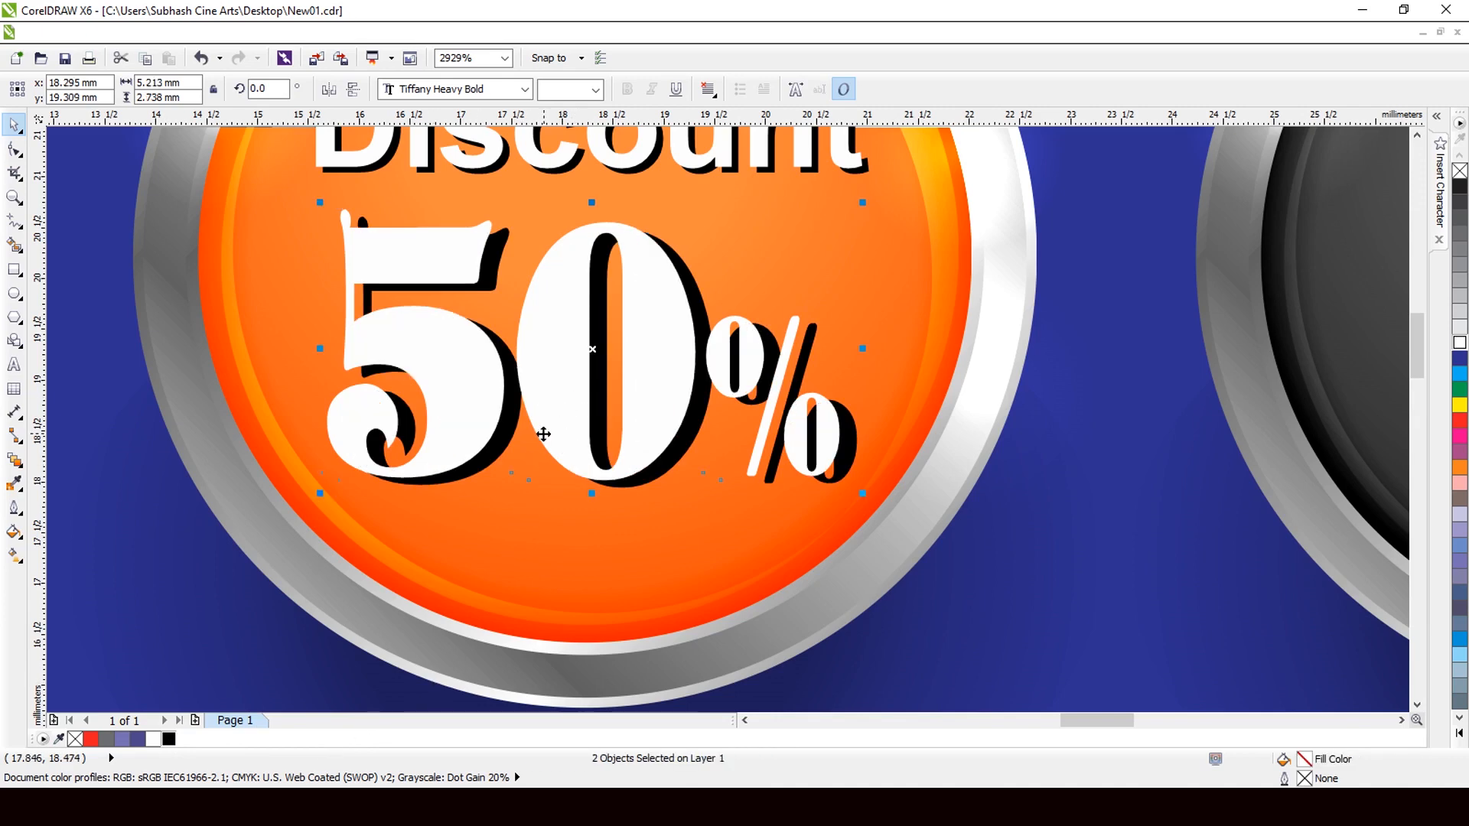
key(ctrl+g)
scroll(513, 420, down, 2)
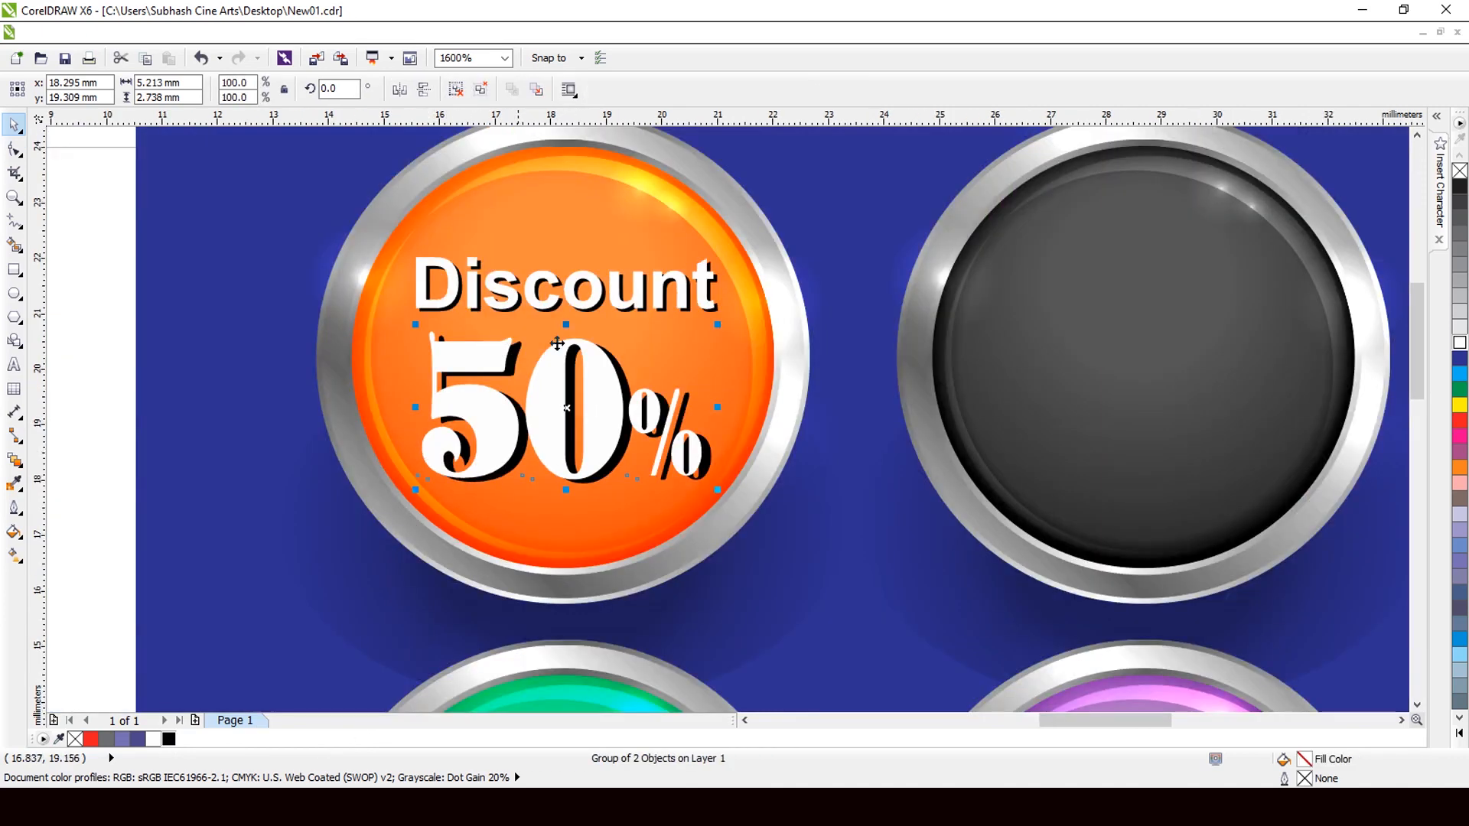
Copy the Discount and 50% label onto the dark button.
shift+click(545, 307)
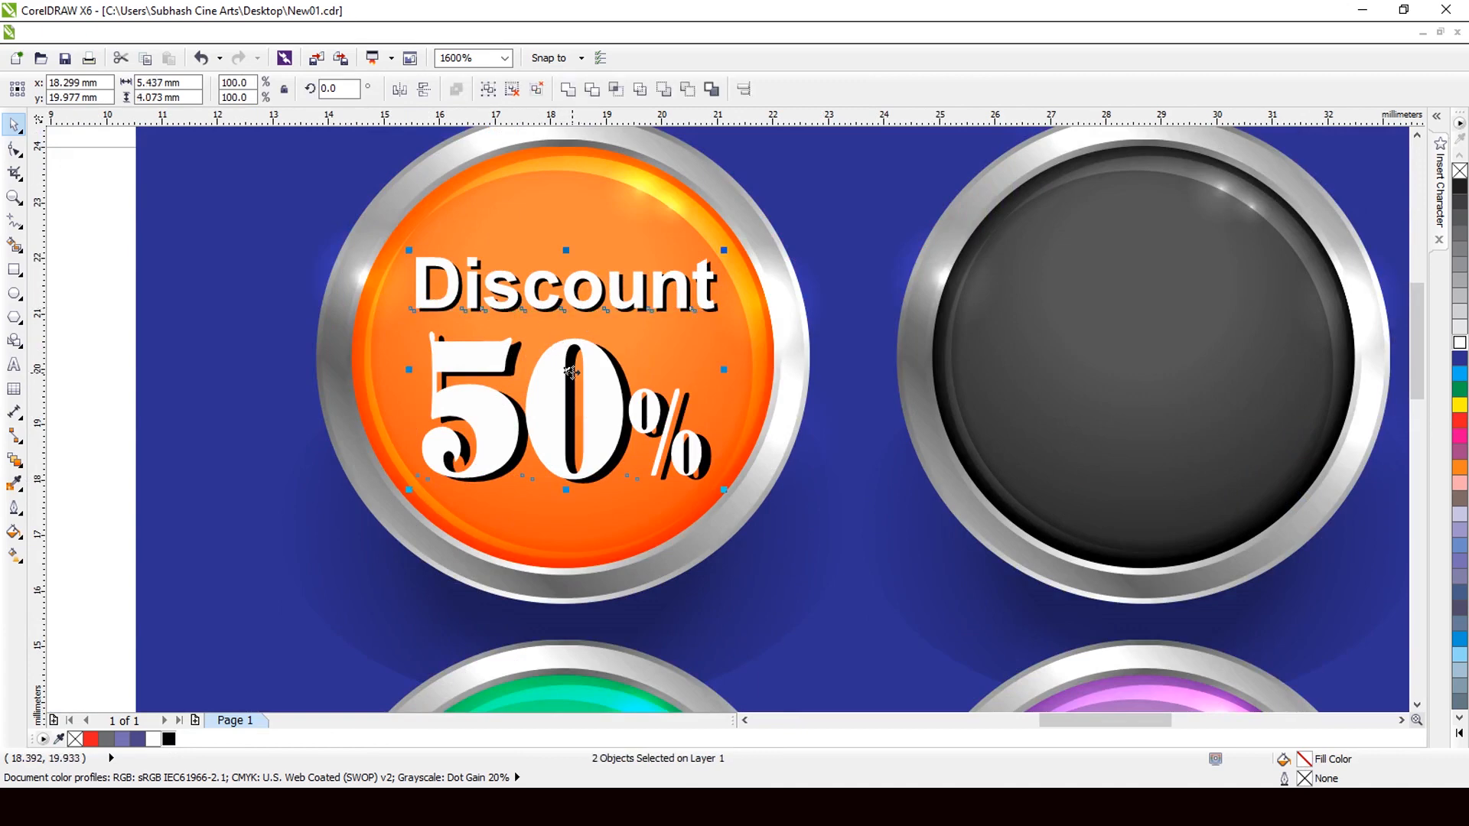
drag(570, 373, 1141, 363)
scroll(555, 353, down, 1)
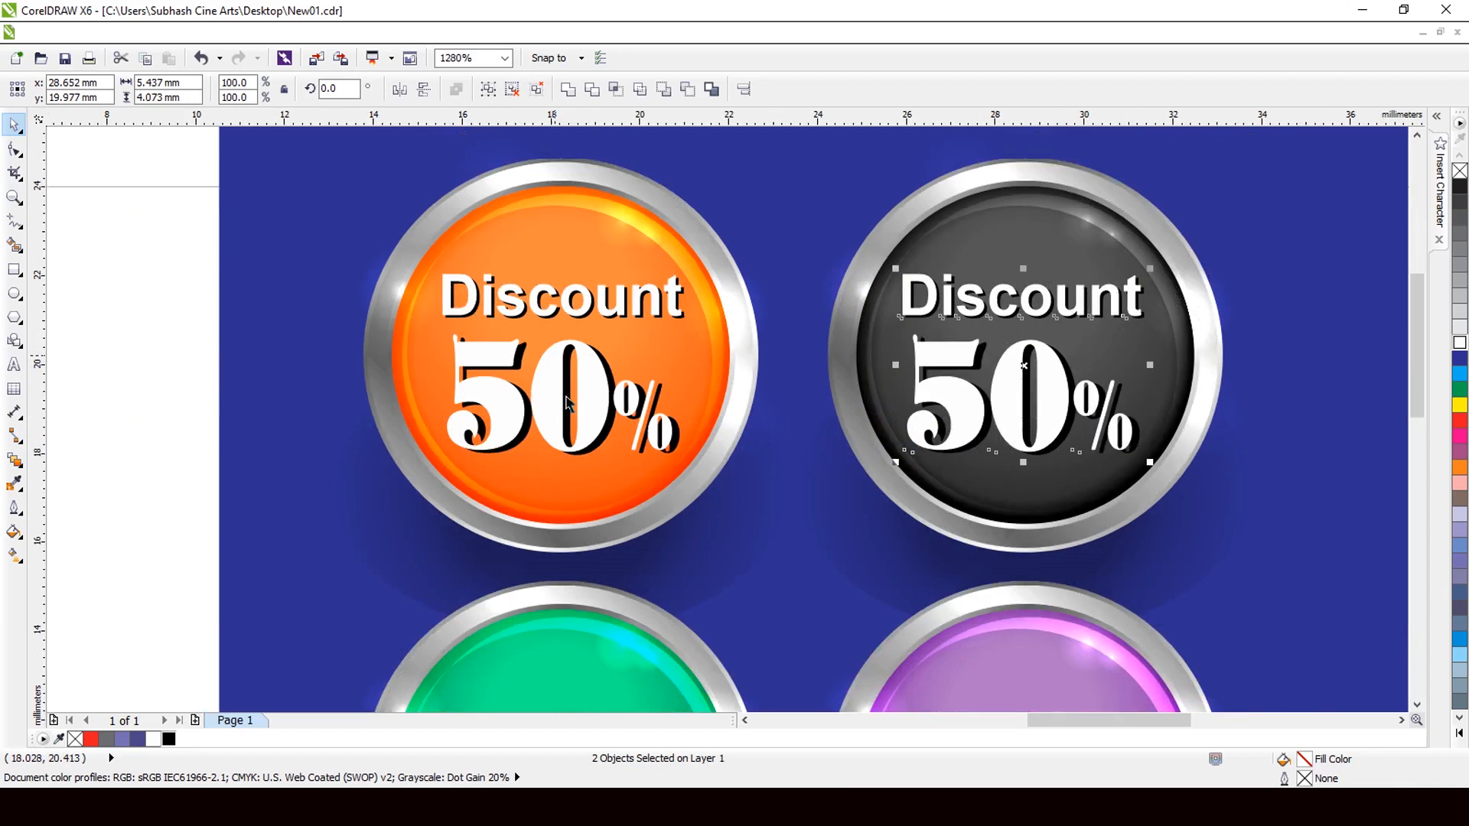
Copy the Discount 50% labels onto the green and purple buttons.
shift+click(592, 413)
scroll(657, 382, down, 2)
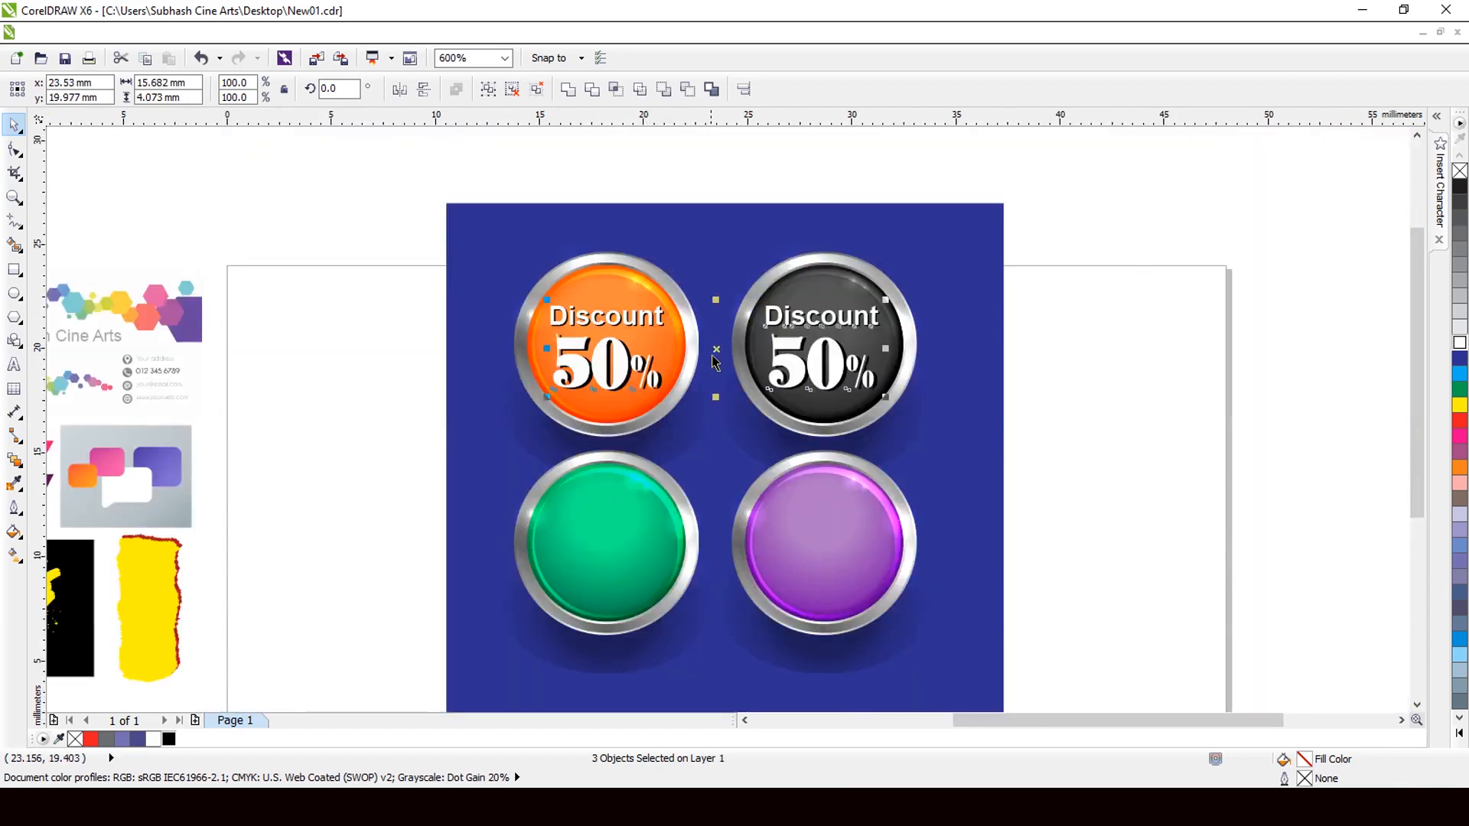
drag(716, 352, 716, 536)
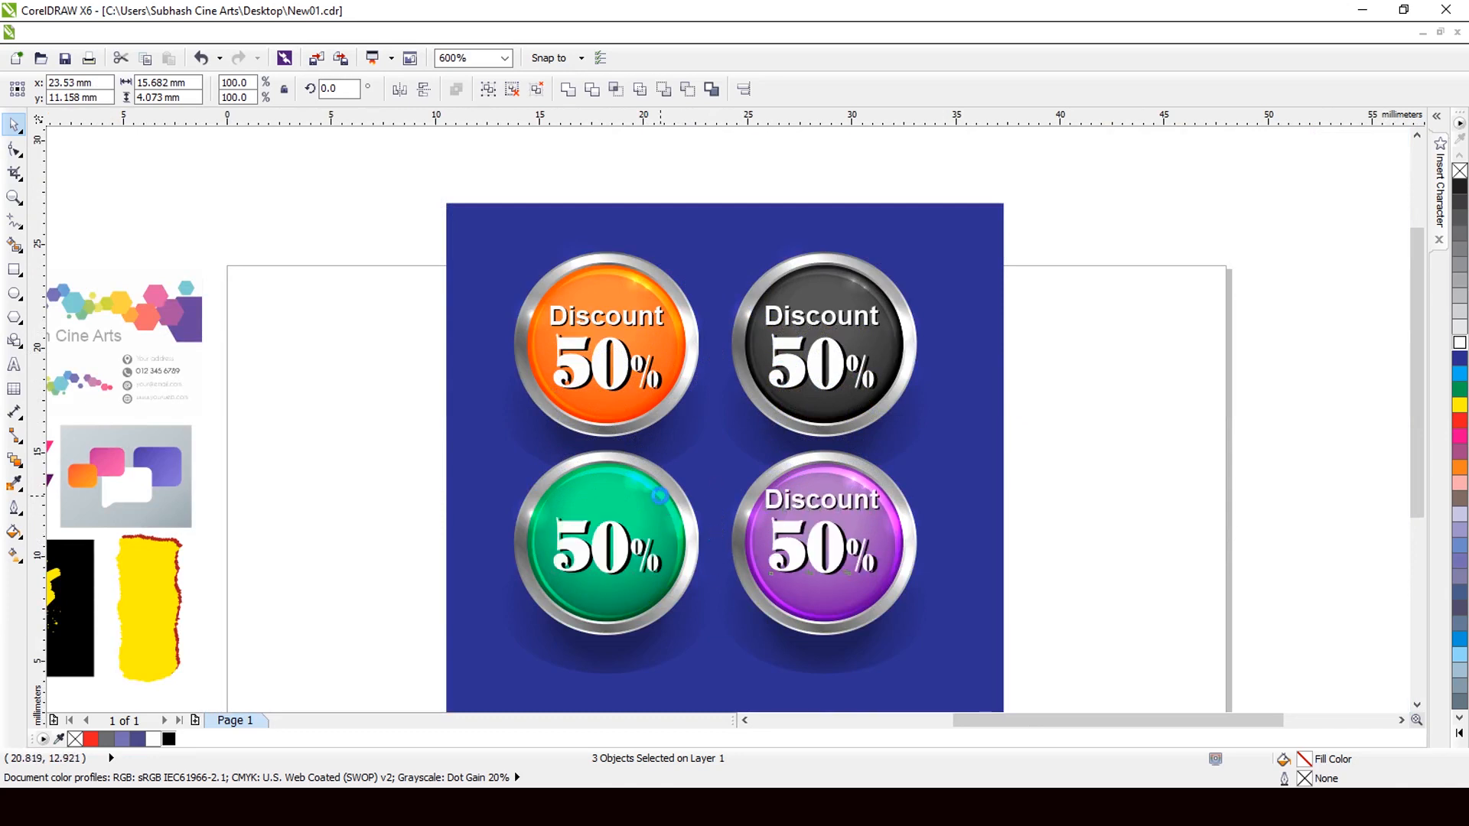
key(ctrl+z)
shift+click(620, 330)
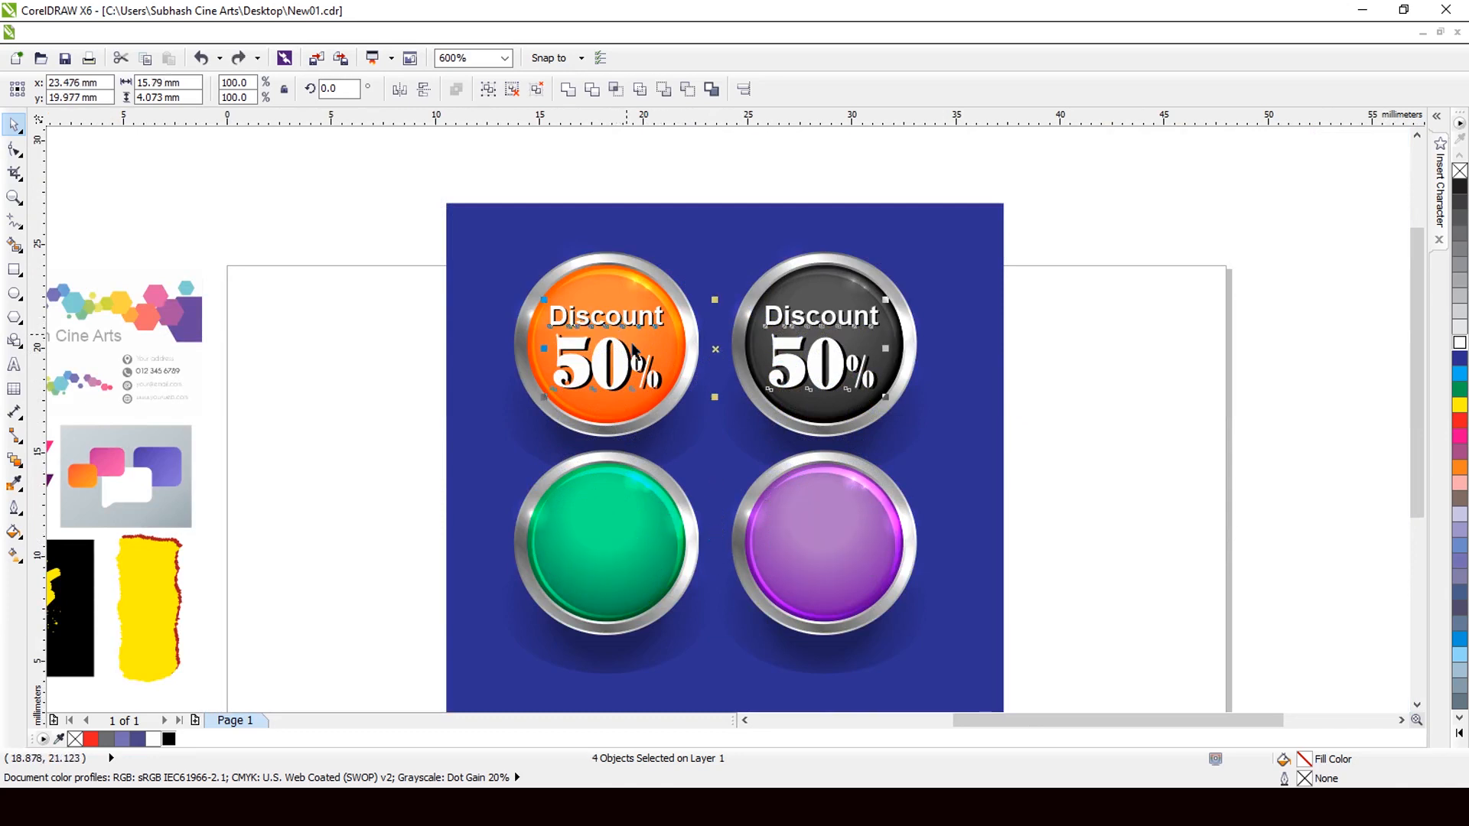
drag(718, 349, 717, 542)
Marquee-select the blue square with all four Discount buttons.
scroll(632, 549, down, 1)
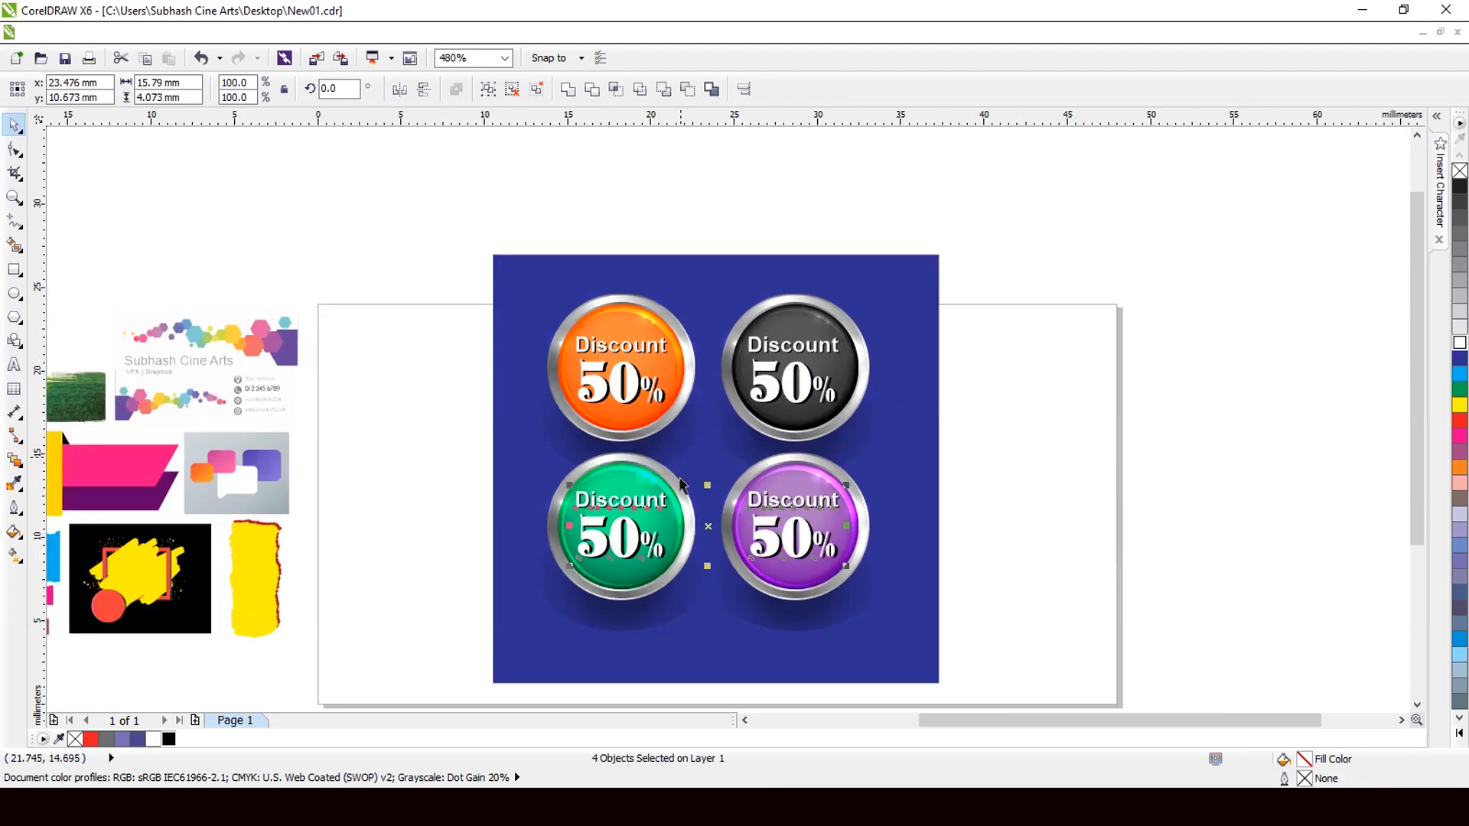
scroll(635, 547, up, 3)
scroll(644, 472, down, 3)
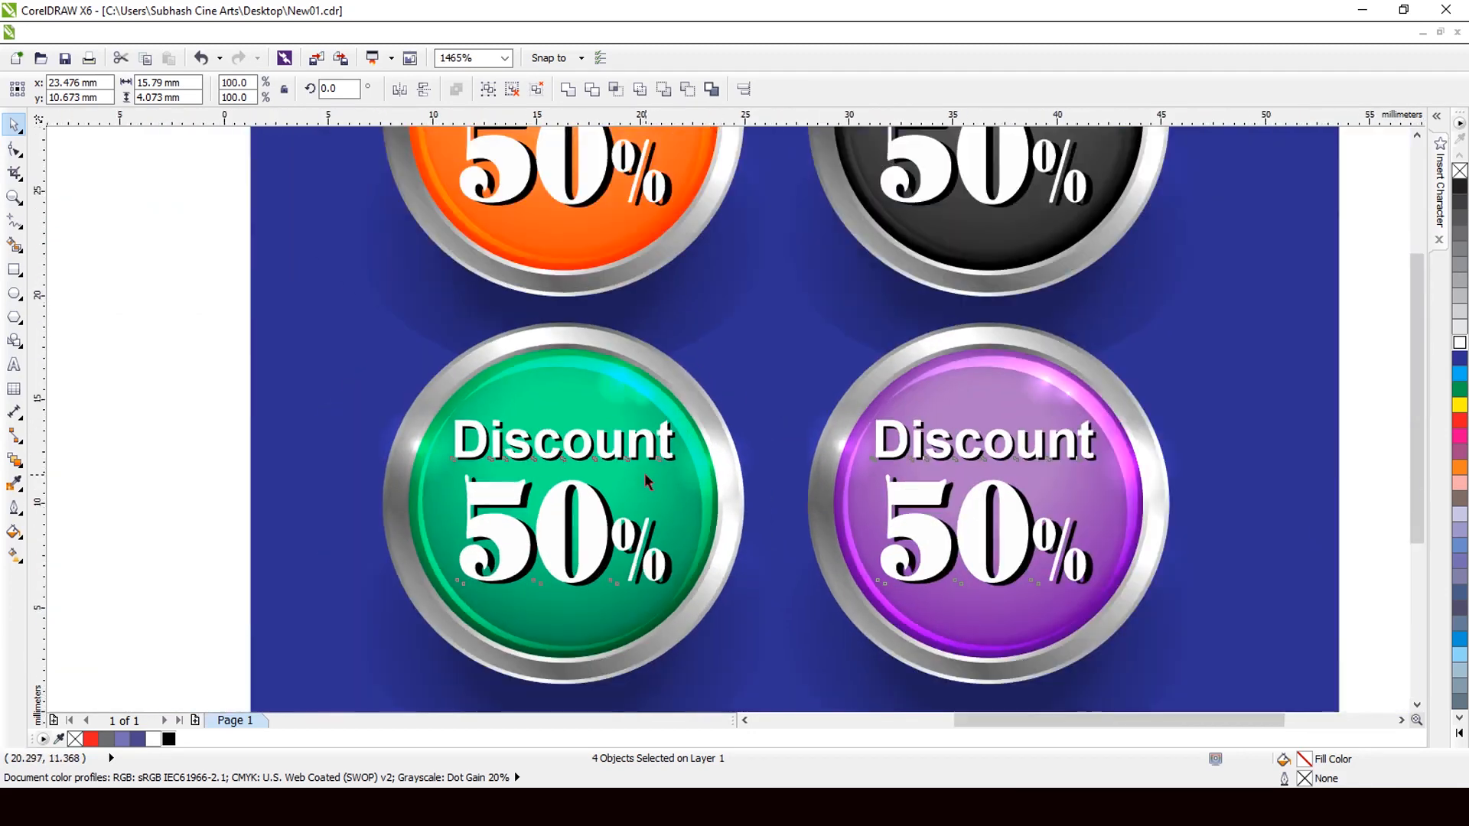
scroll(1007, 191, down, 3)
drag(1007, 187, 515, 650)
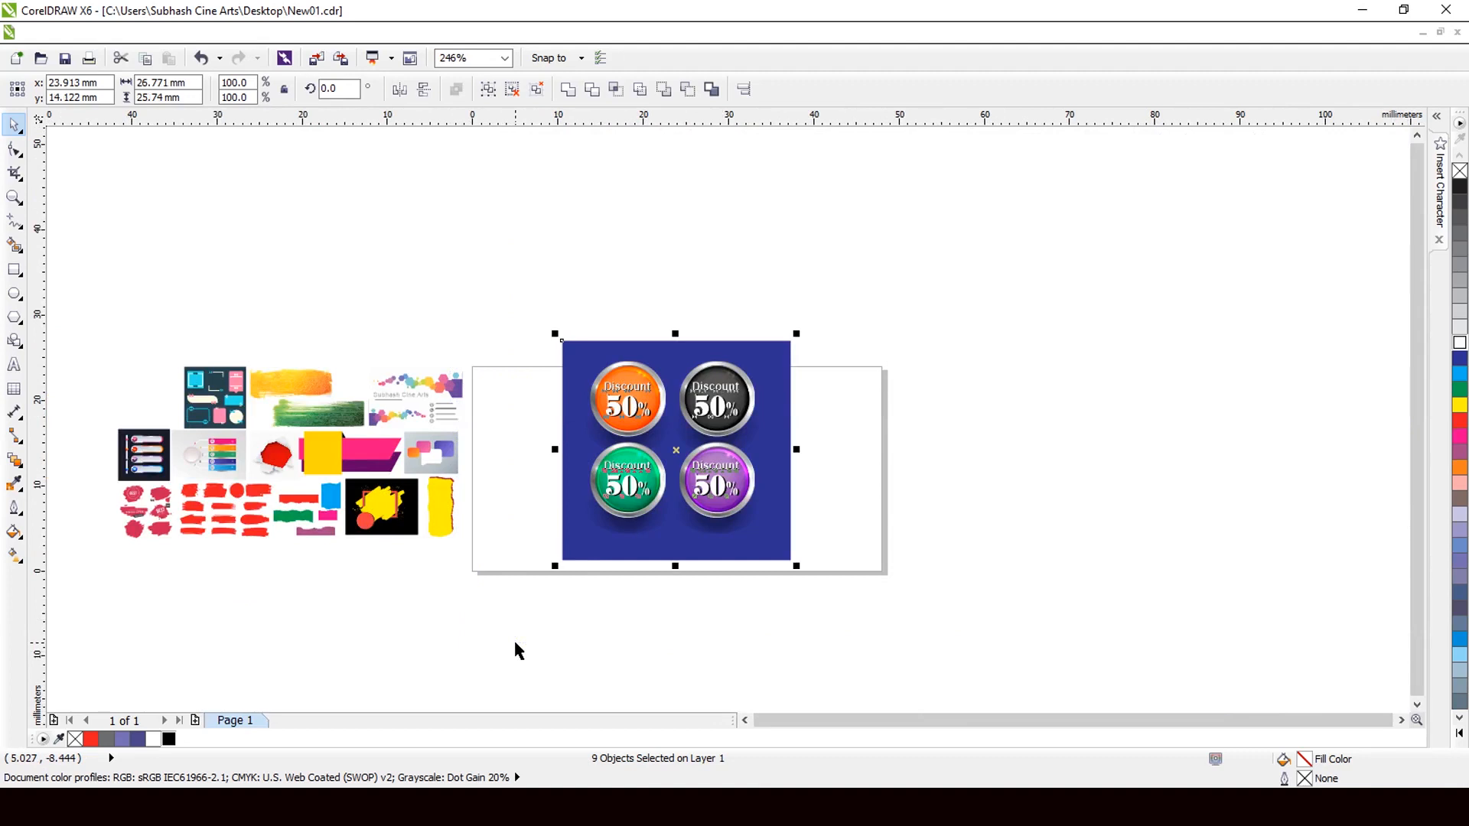
Delete the Discount-button artwork and drag the yellow and pink banner shapes onto the page.
key(Delete)
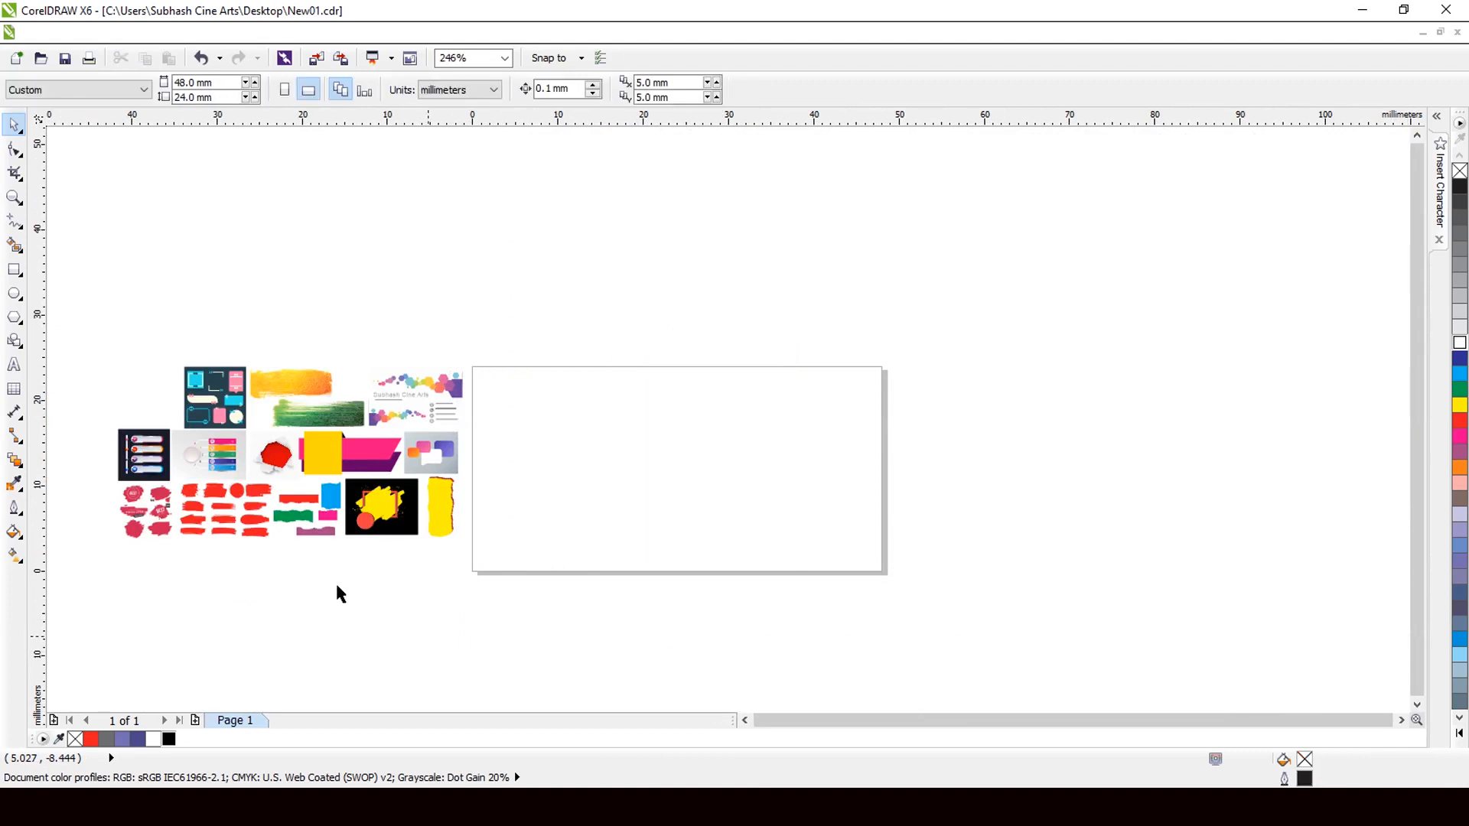
click(346, 462)
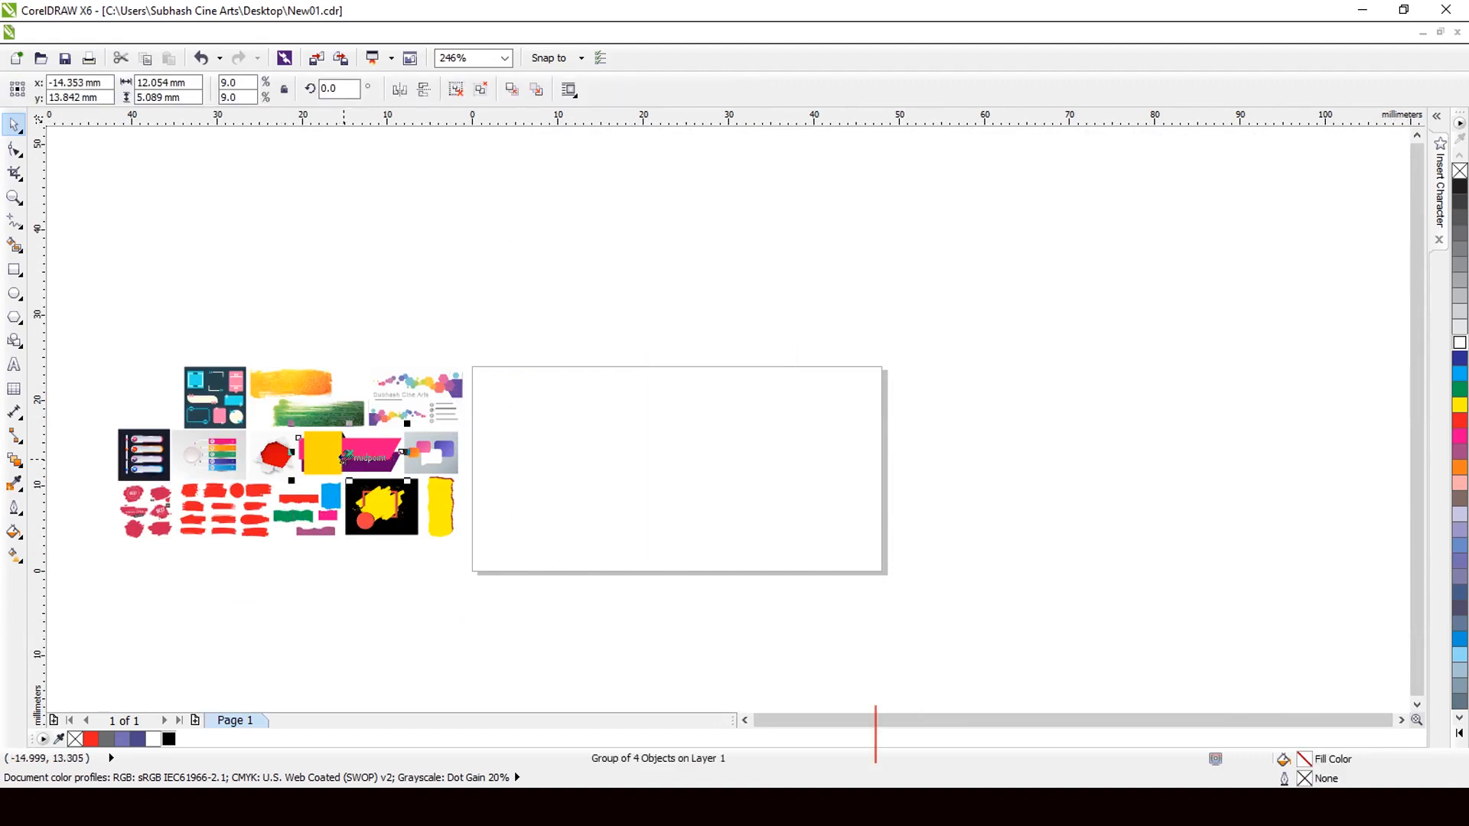
drag(346, 461, 809, 541)
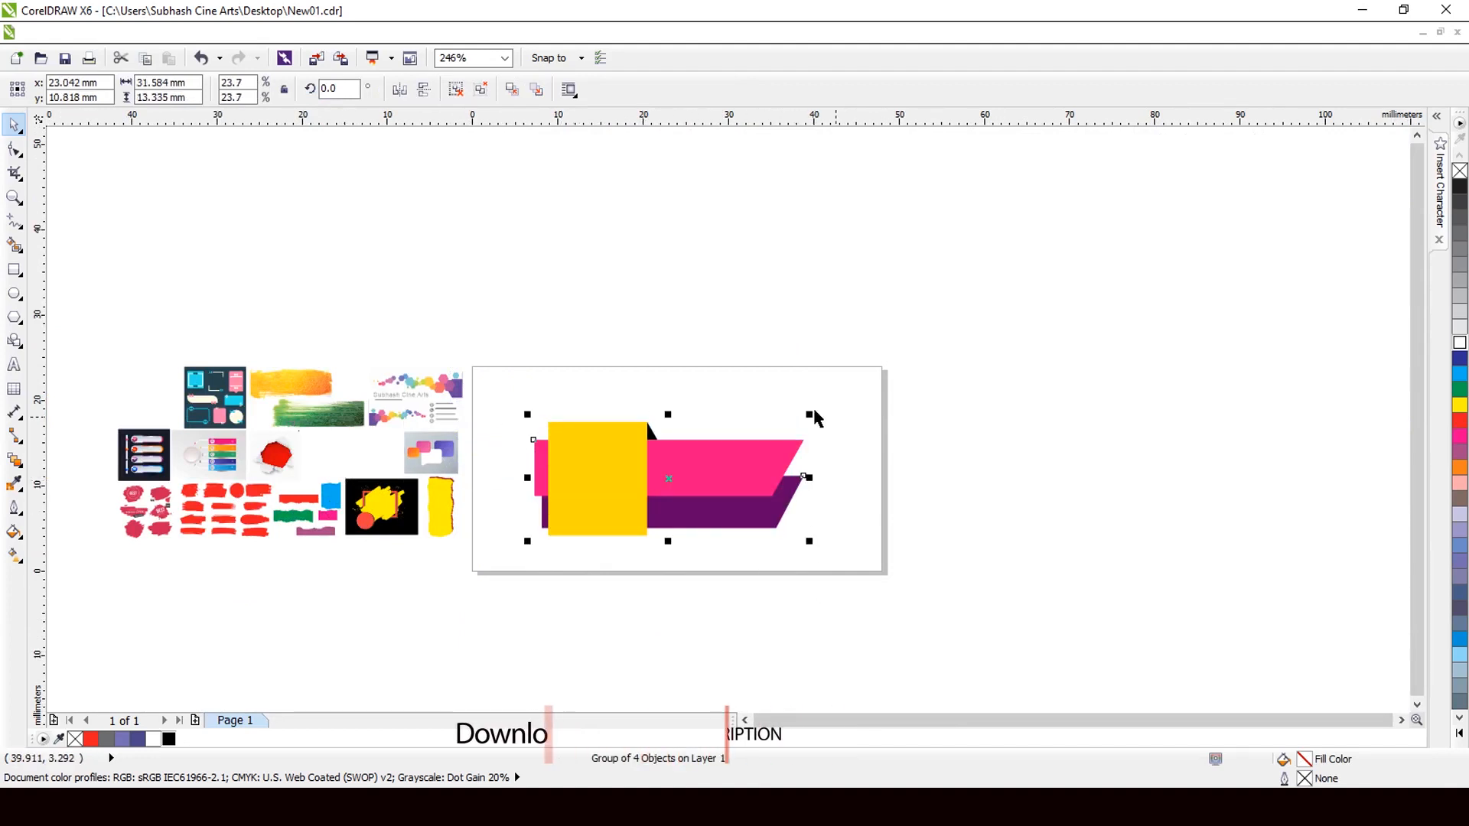
Enlarge and reposition the banner to nearly fill the page, about 39.8 × 16.8 mm.
drag(809, 413, 892, 387)
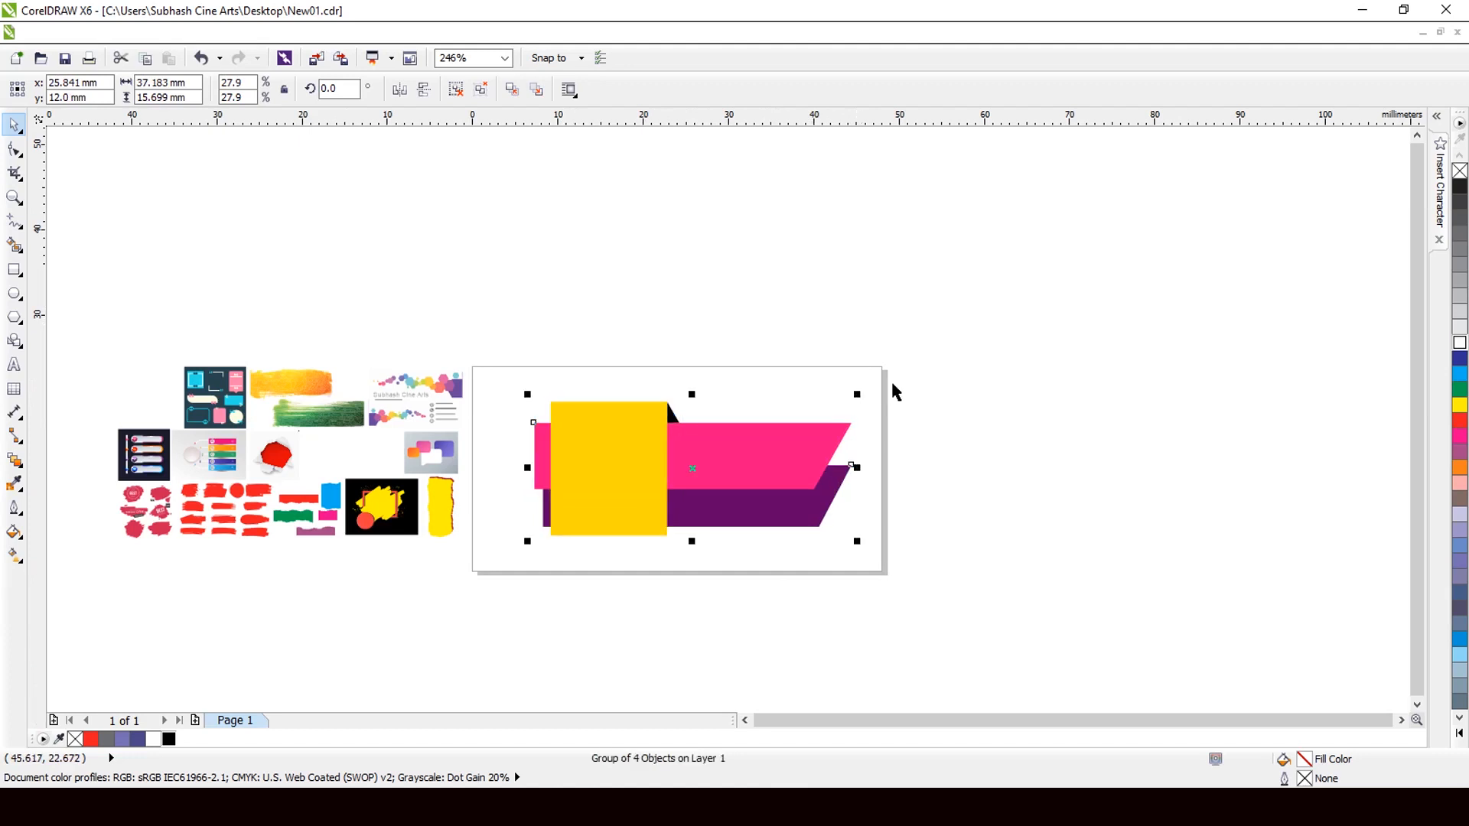
scroll(681, 459, down, 1)
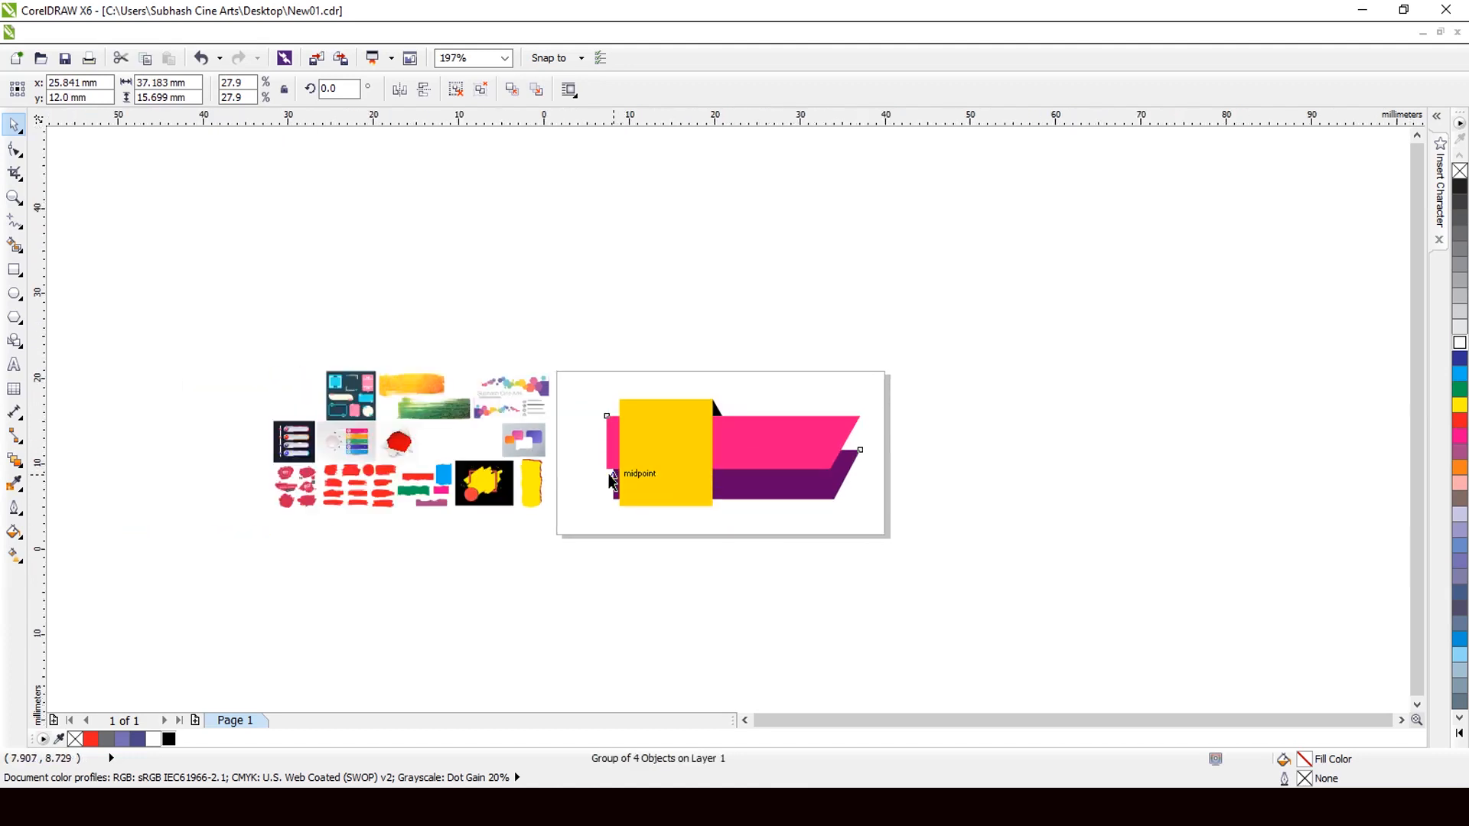
scroll(612, 482, up, 1)
scroll(612, 482, up, 1)
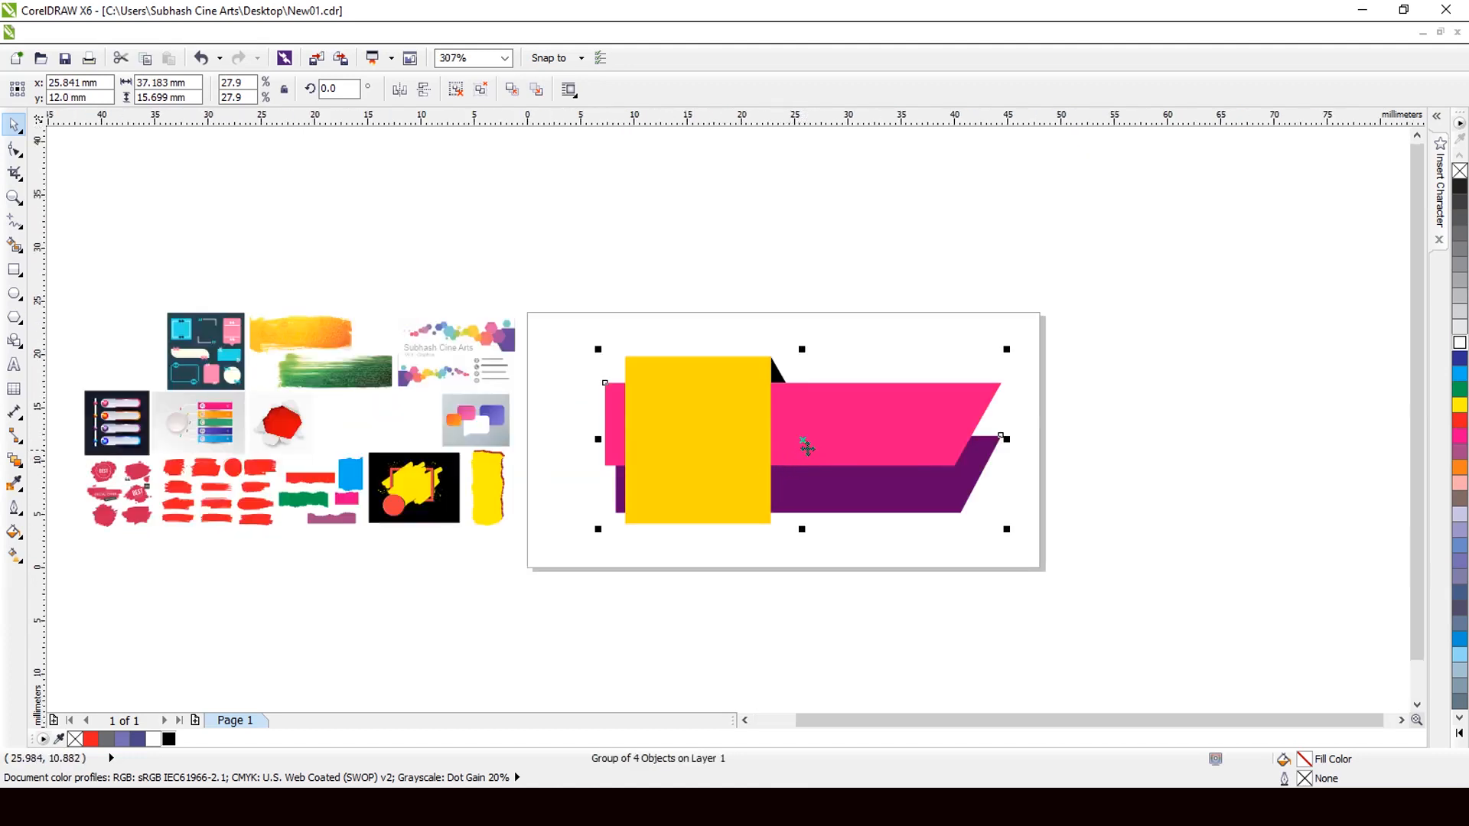
drag(807, 442, 782, 453)
drag(984, 540, 1001, 547)
drag(570, 360, 561, 352)
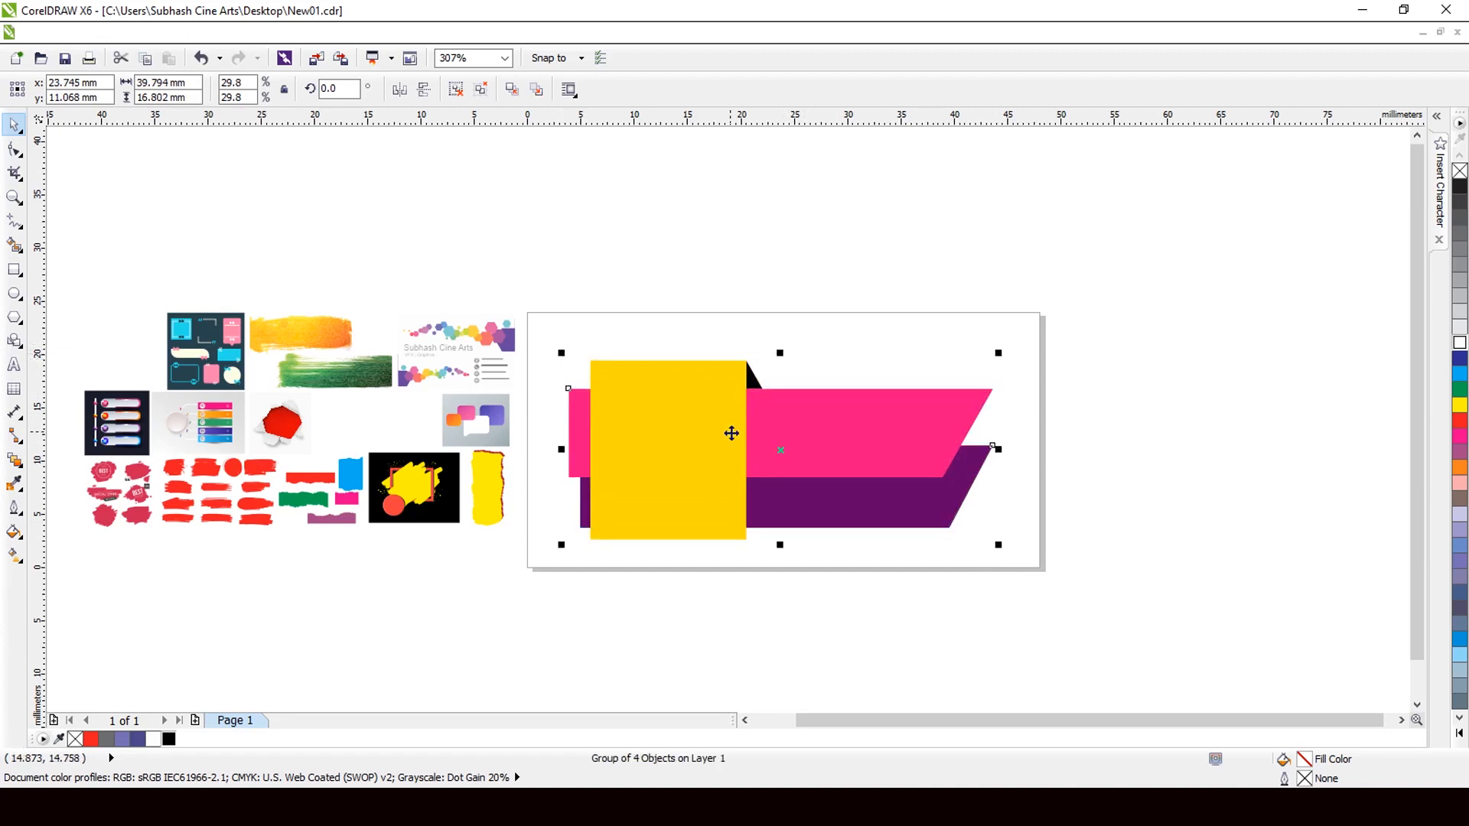
drag(731, 431, 732, 420)
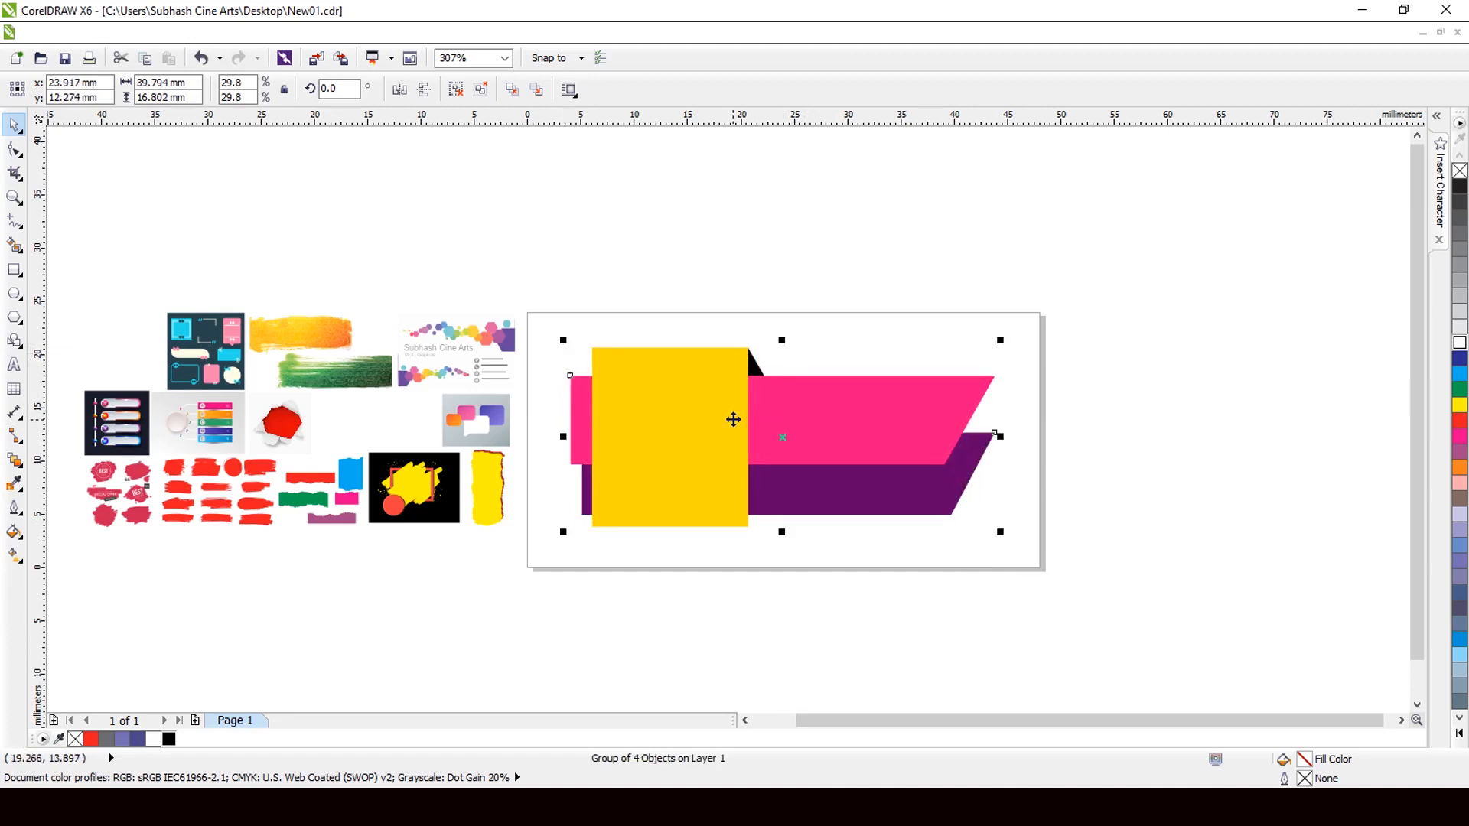
scroll(618, 434, down, 1)
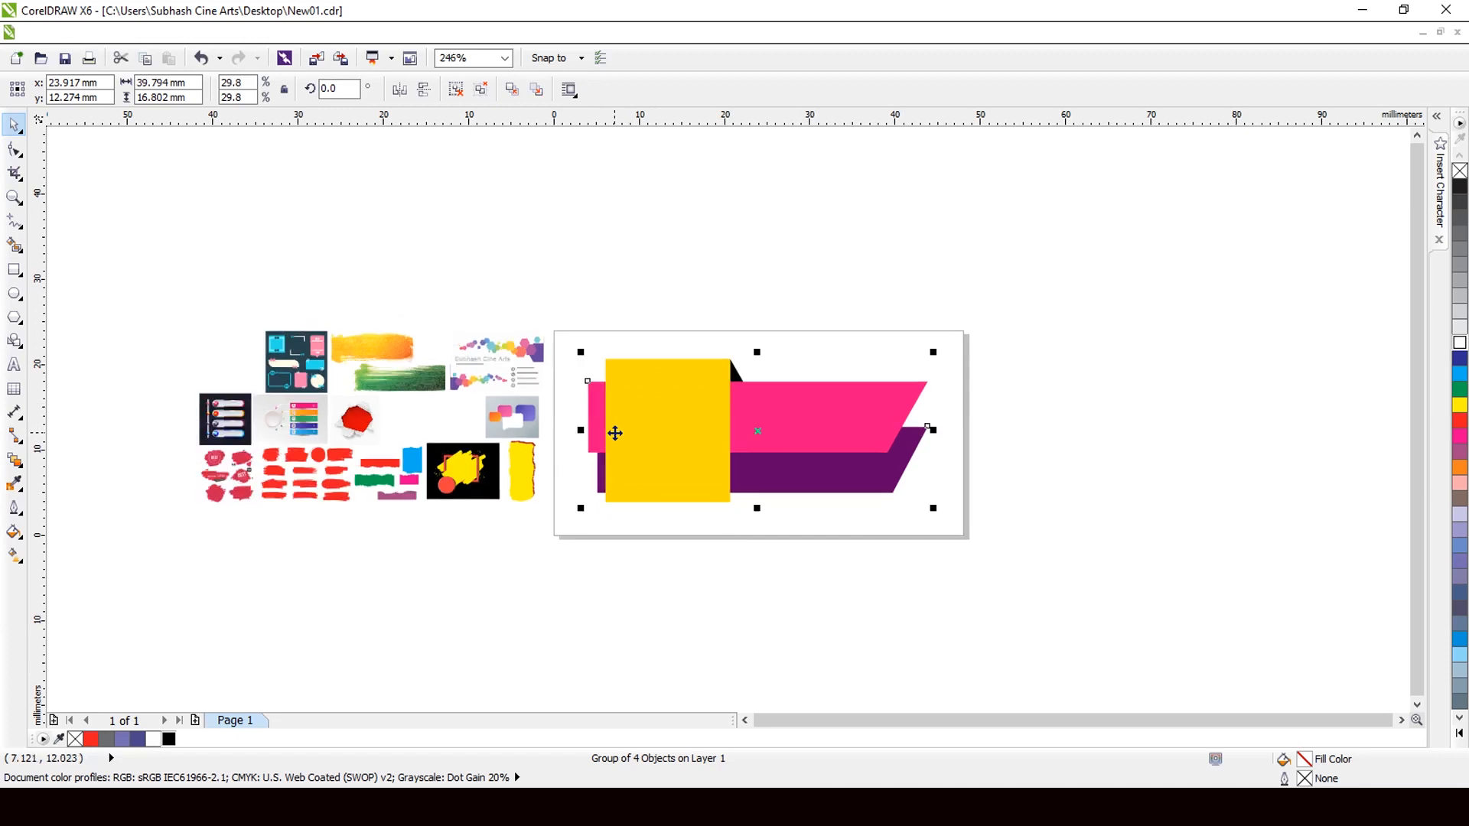
scroll(668, 289, up, 1)
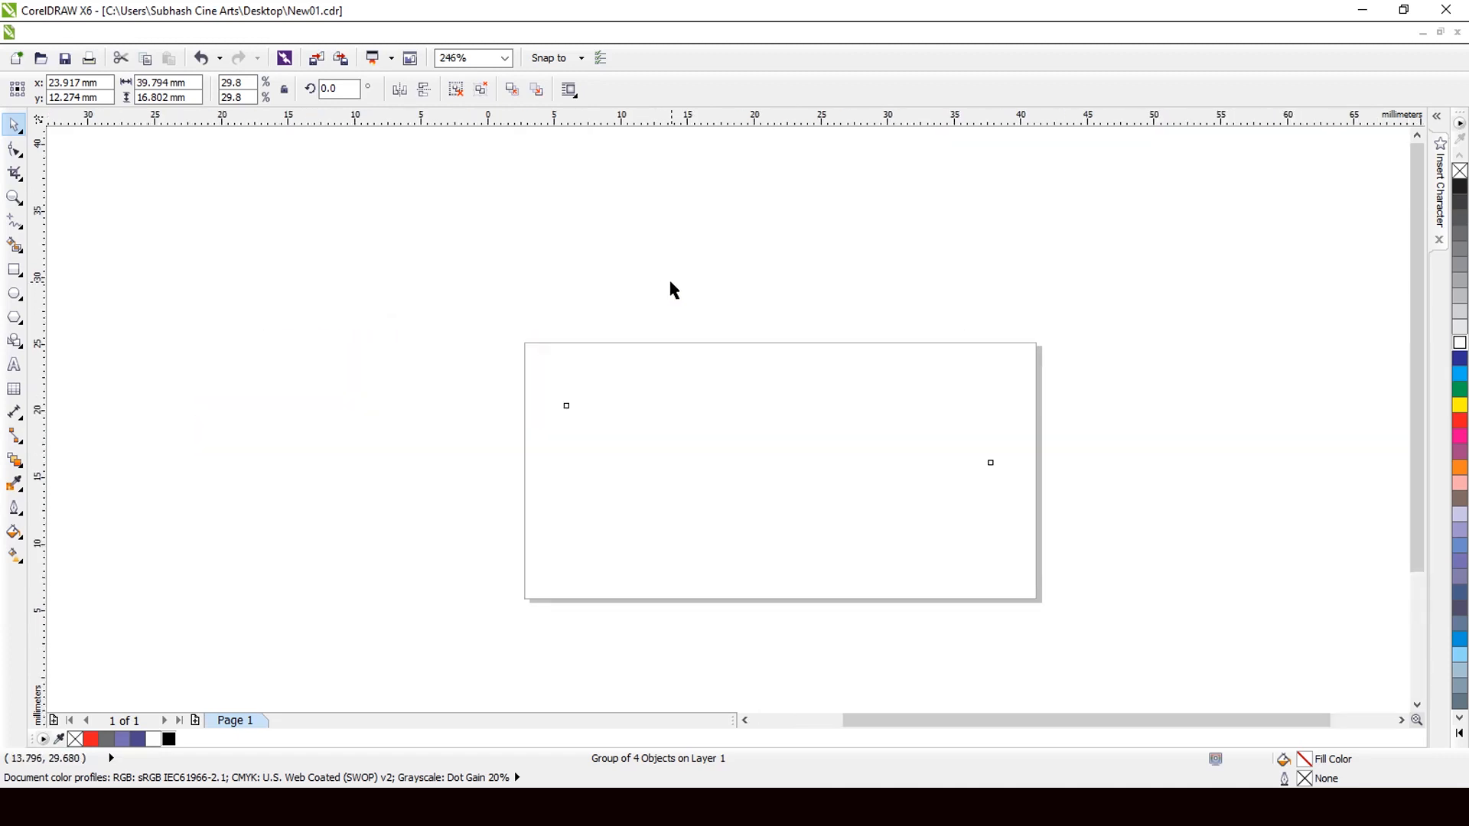
click(668, 289)
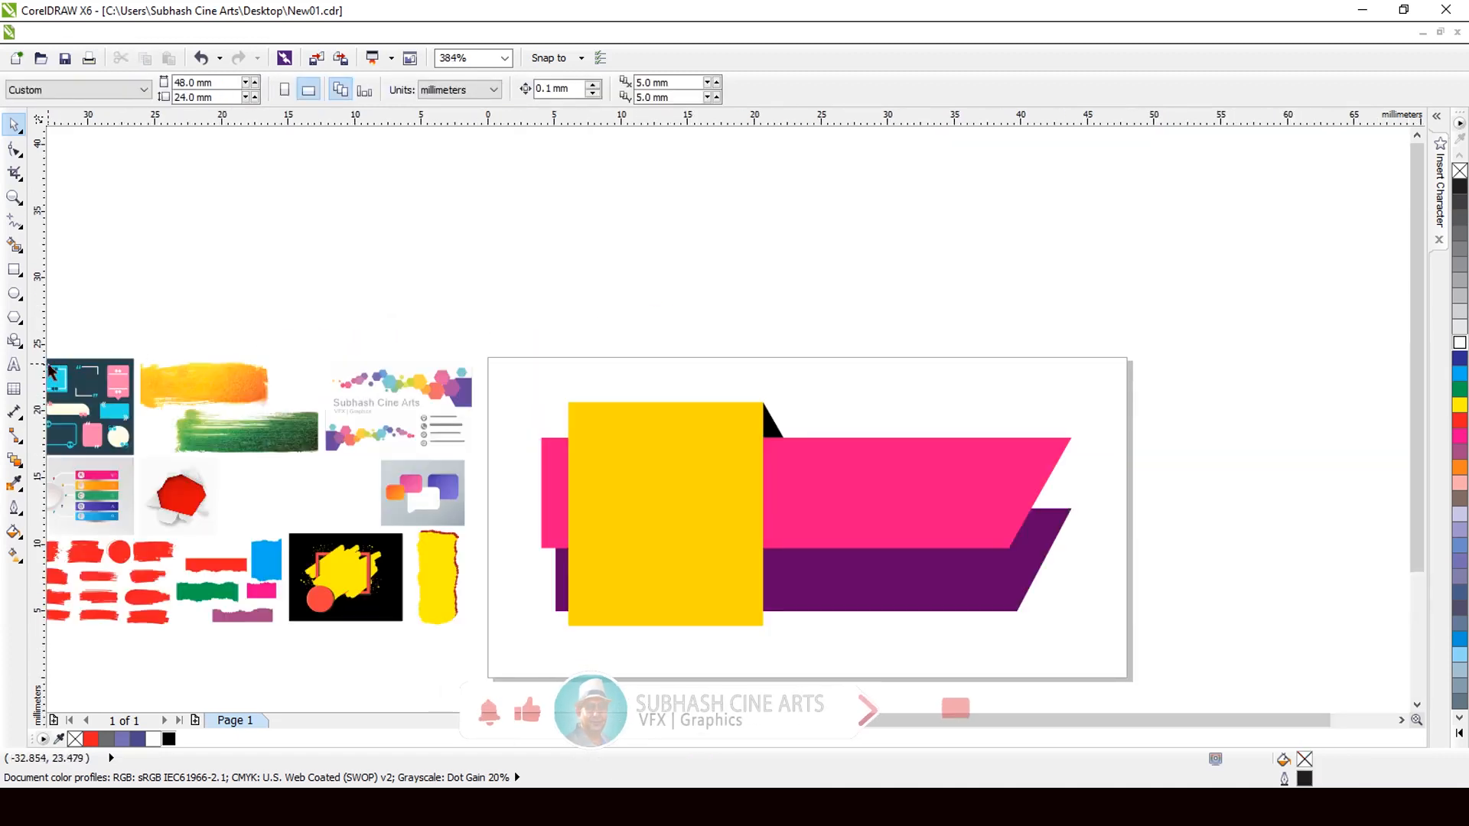
Type the artistic text 'SALE' just above the page.
click(14, 365)
click(661, 289)
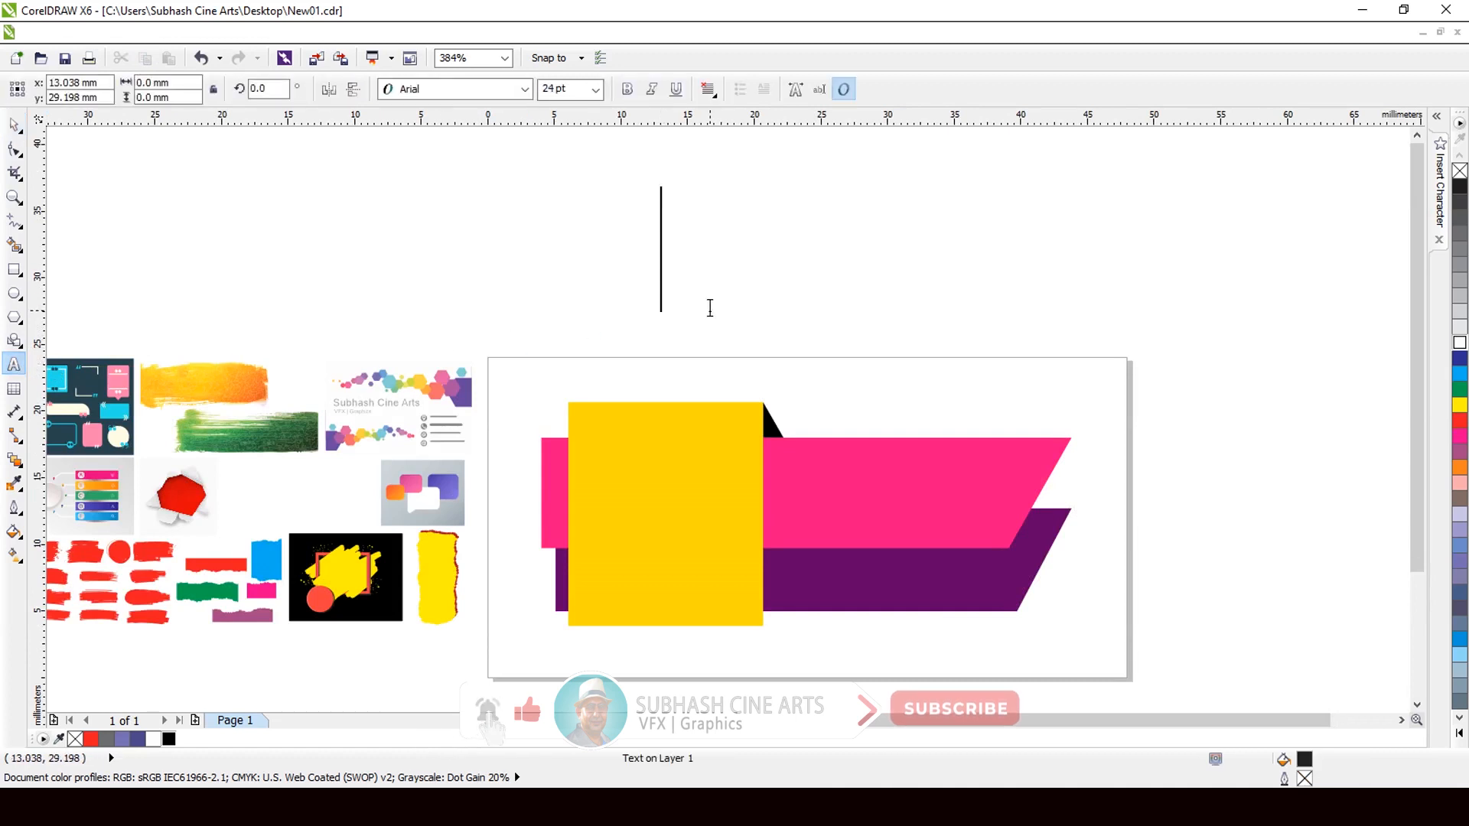
text(Sa)
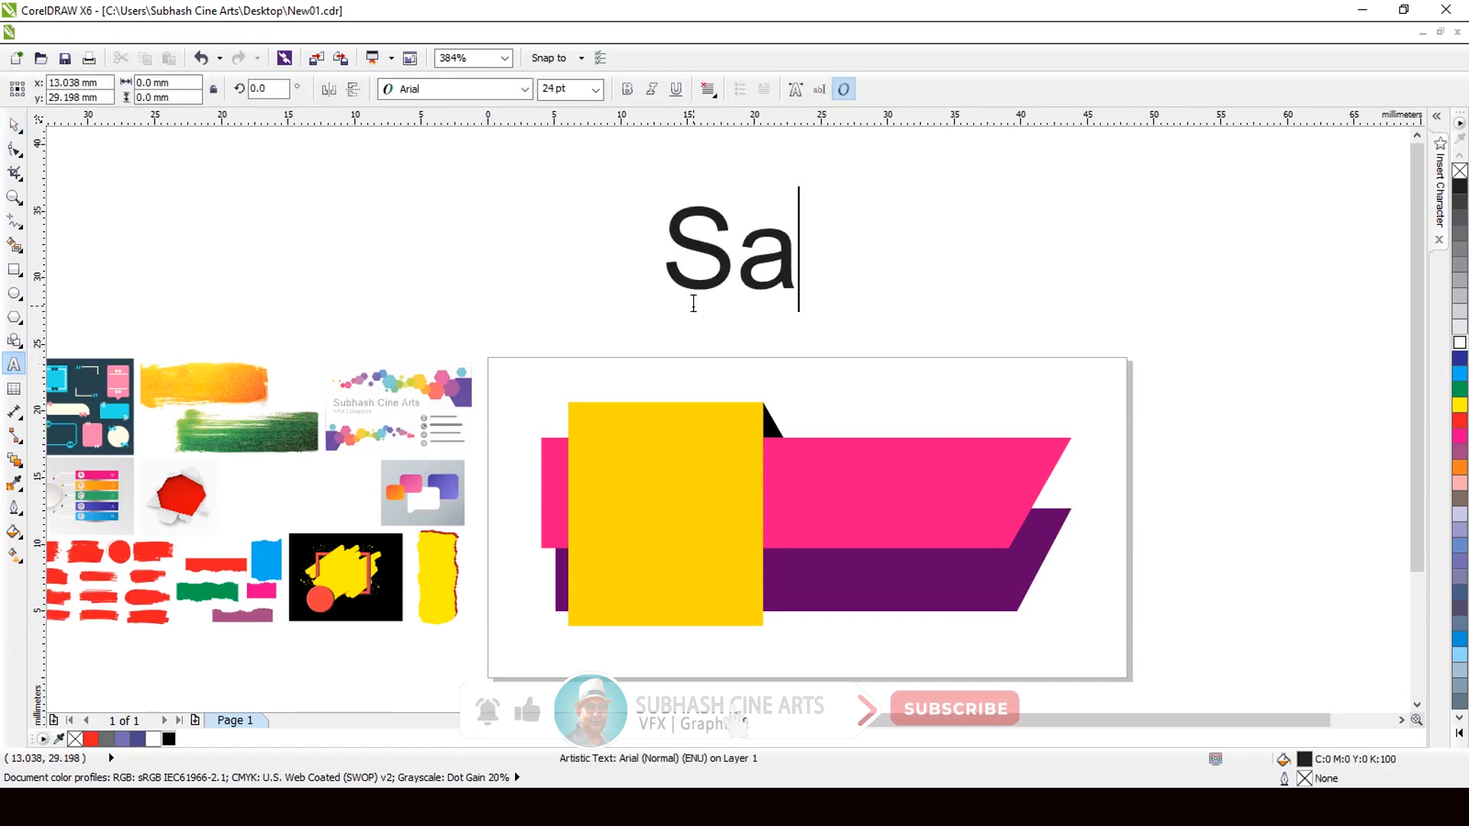
key(BackSpace)
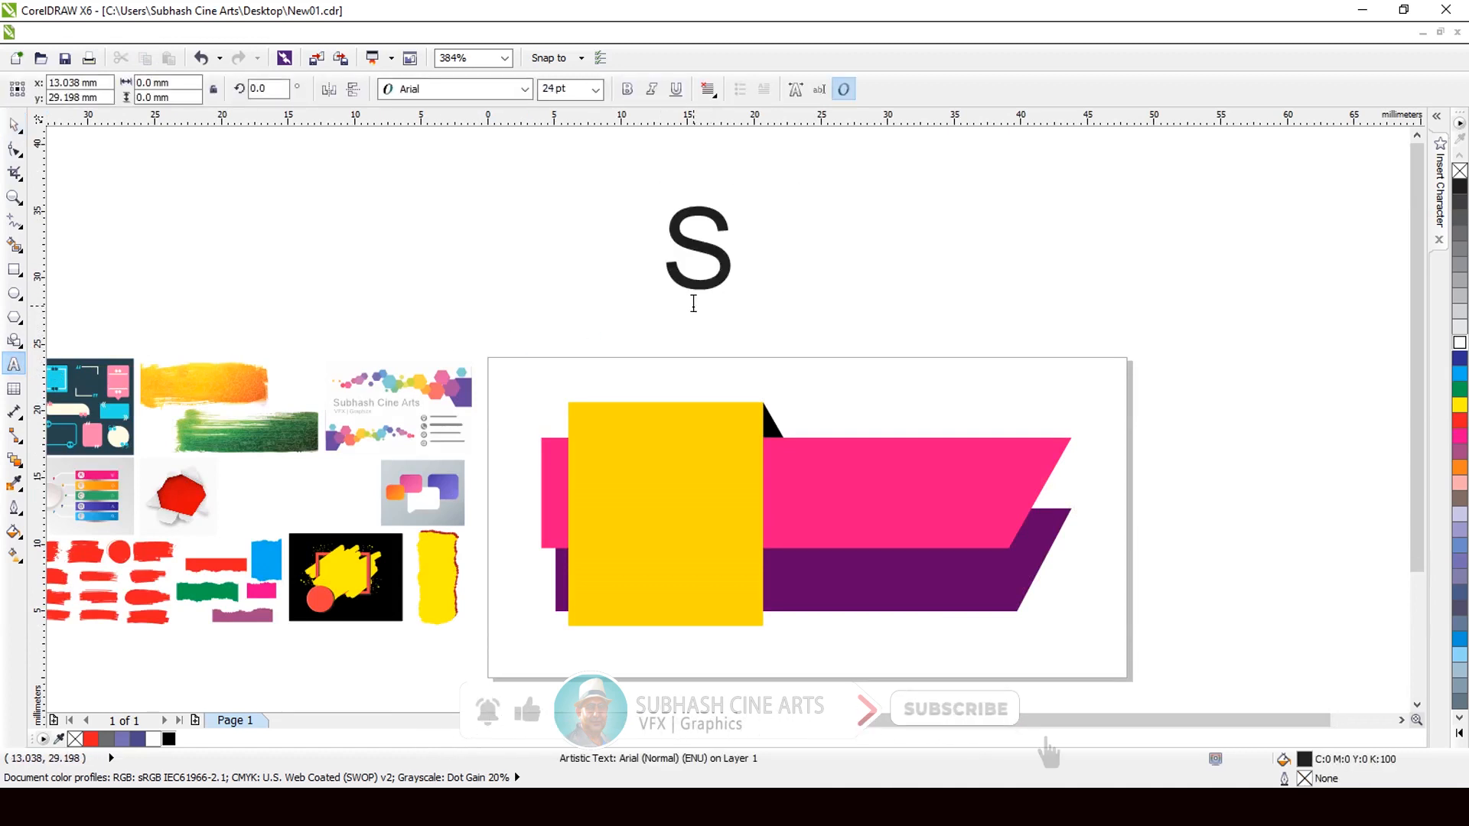
text(ALE)
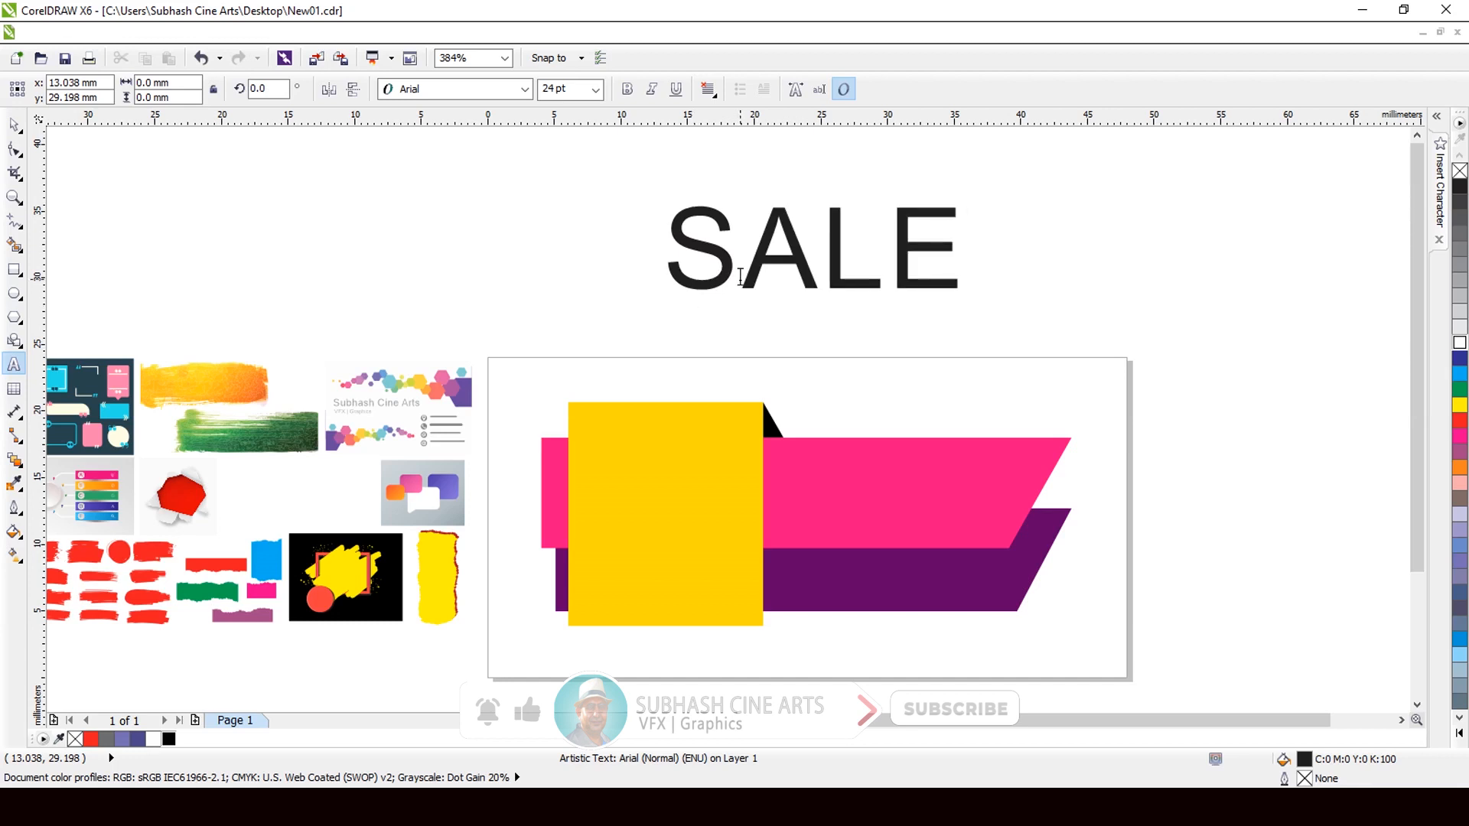
key(ctrl+space)
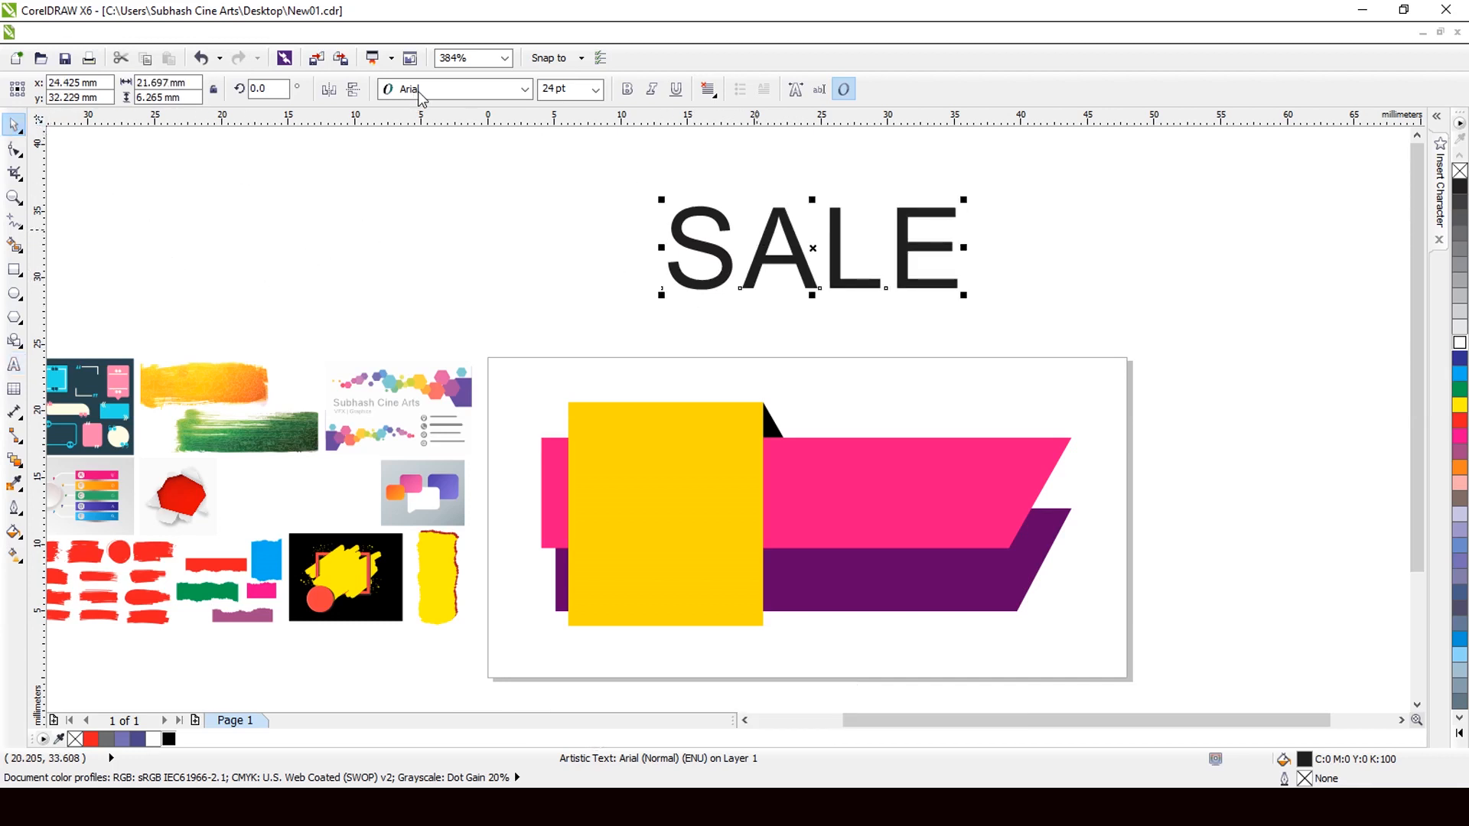
Set SALE in Khand SemiBold, move it onto the pink band and stretch it slightly wider.
click(419, 89)
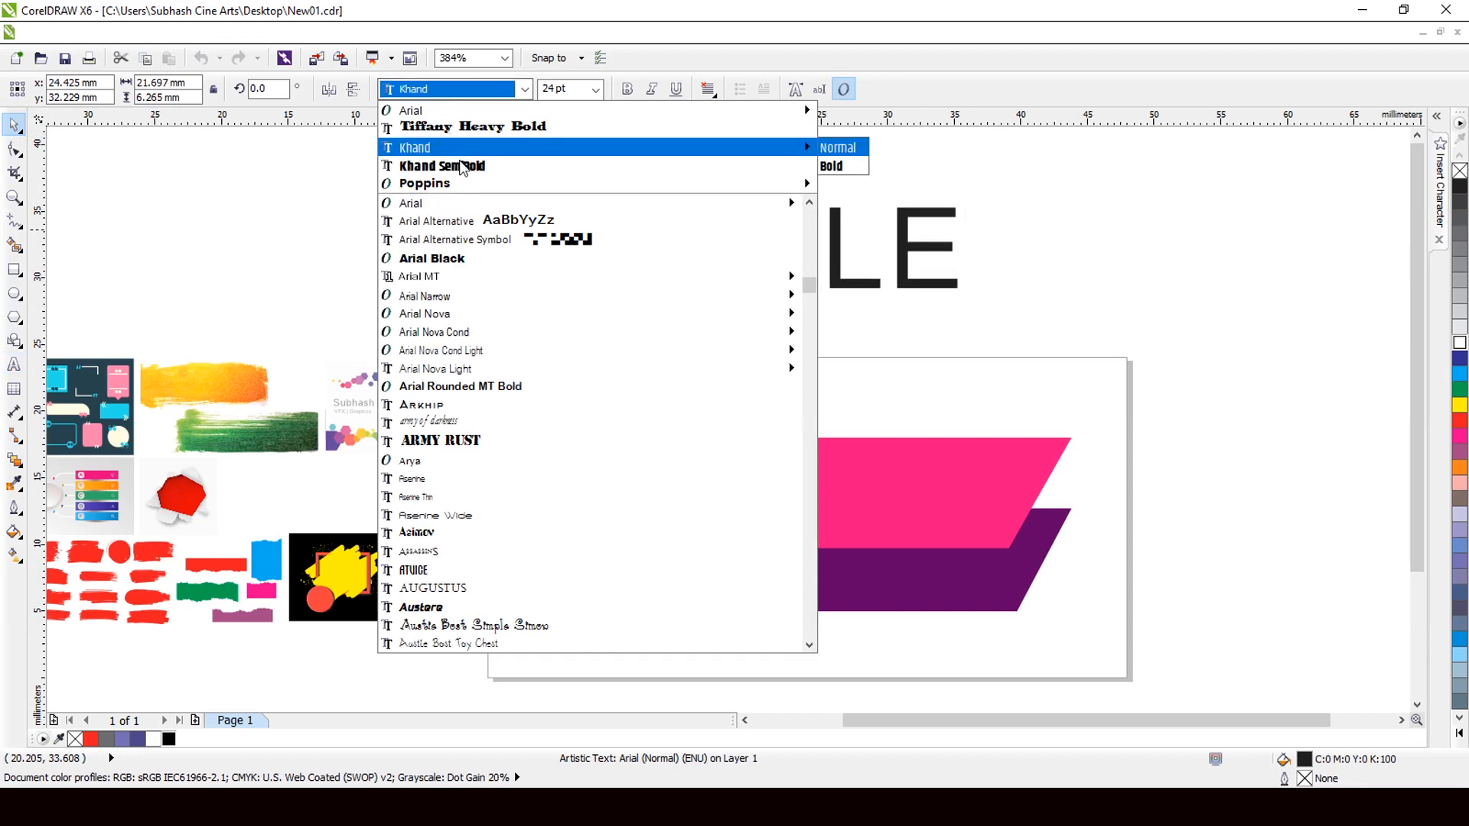
click(460, 166)
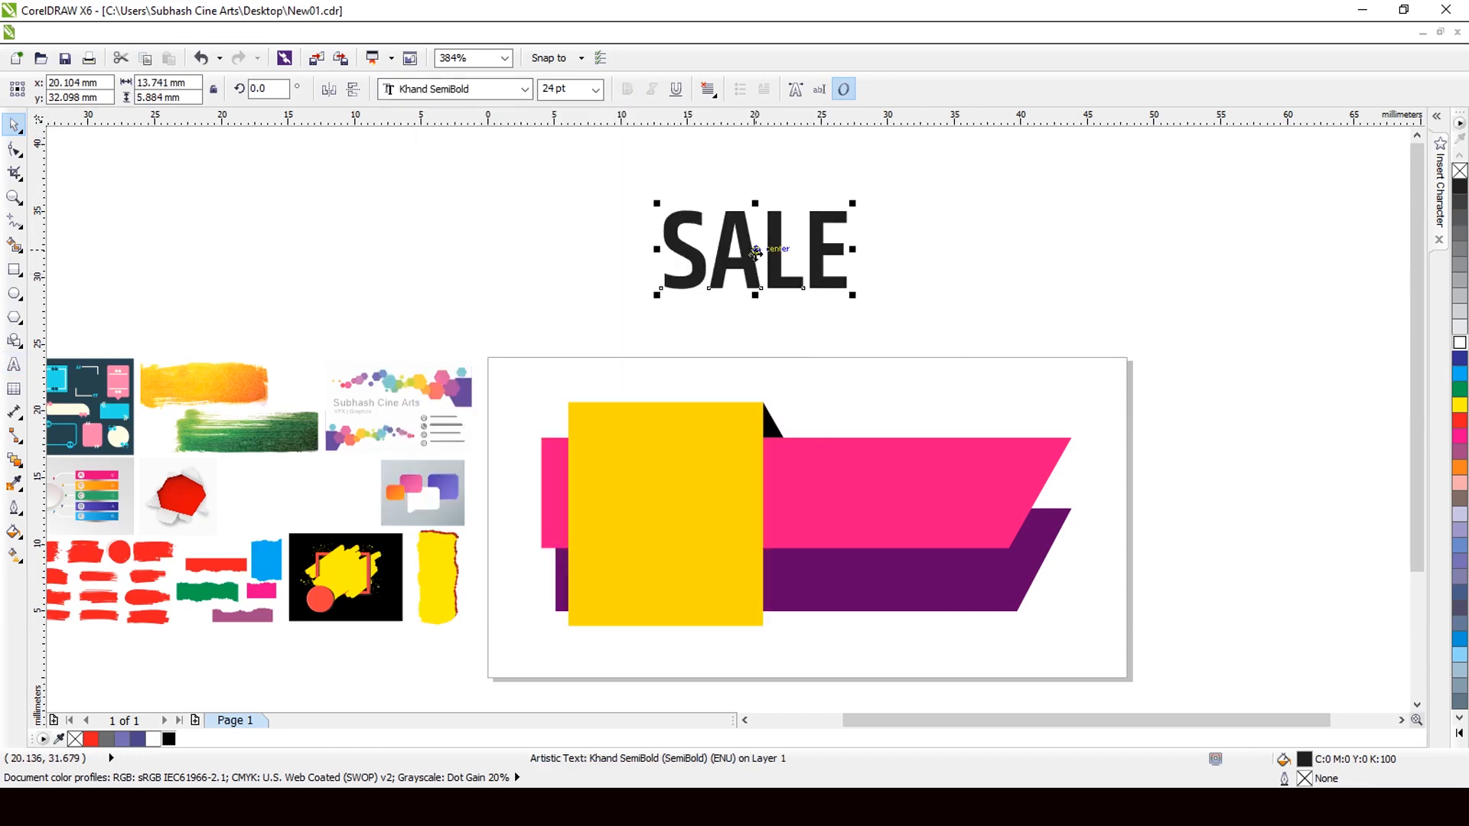
drag(755, 253, 888, 491)
scroll(804, 511, up, 2)
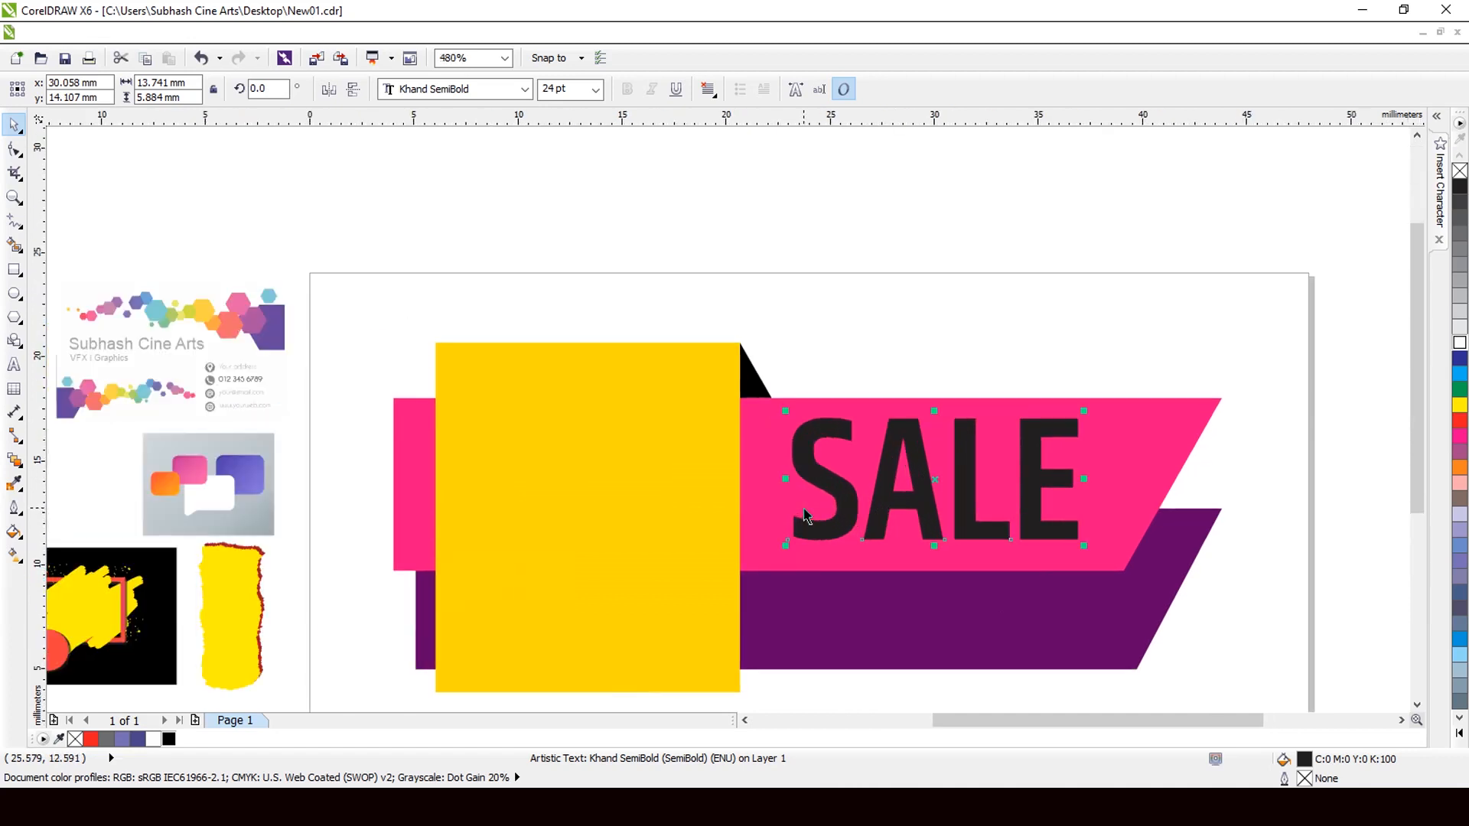
drag(784, 479, 763, 480)
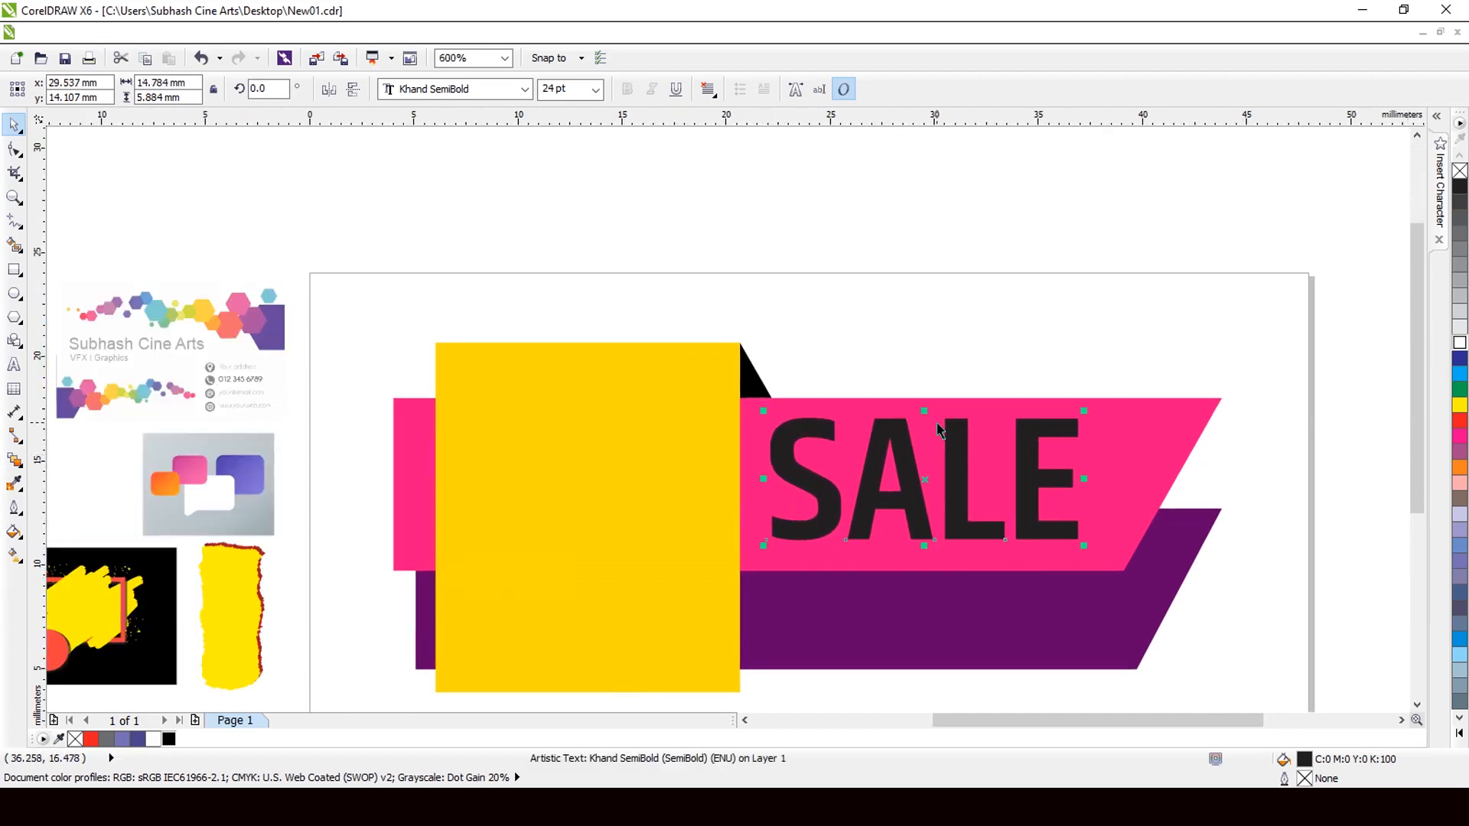
drag(924, 415, 924, 418)
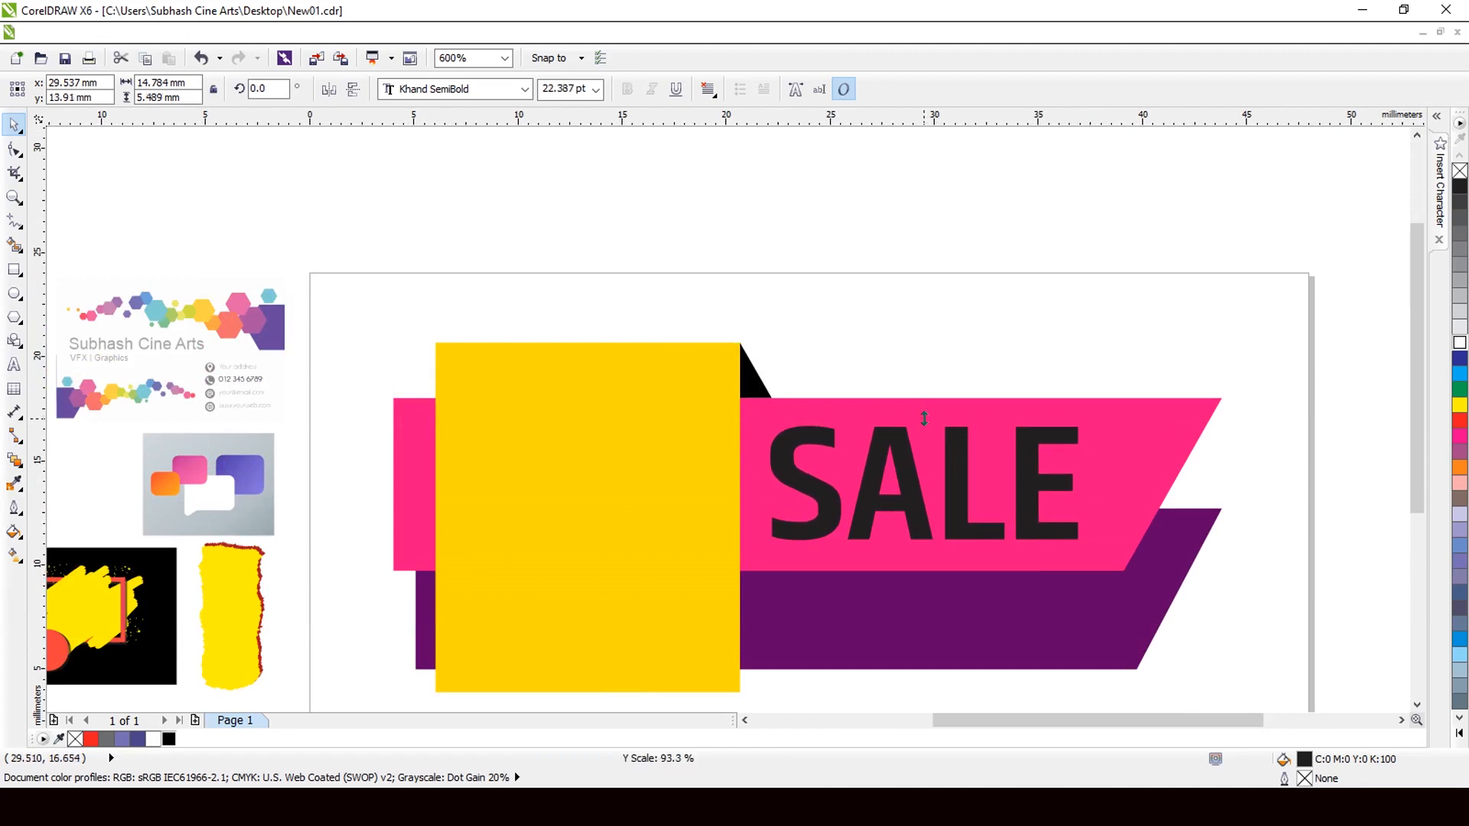
scroll(843, 420, down, 1)
scroll(1085, 477, up, 3)
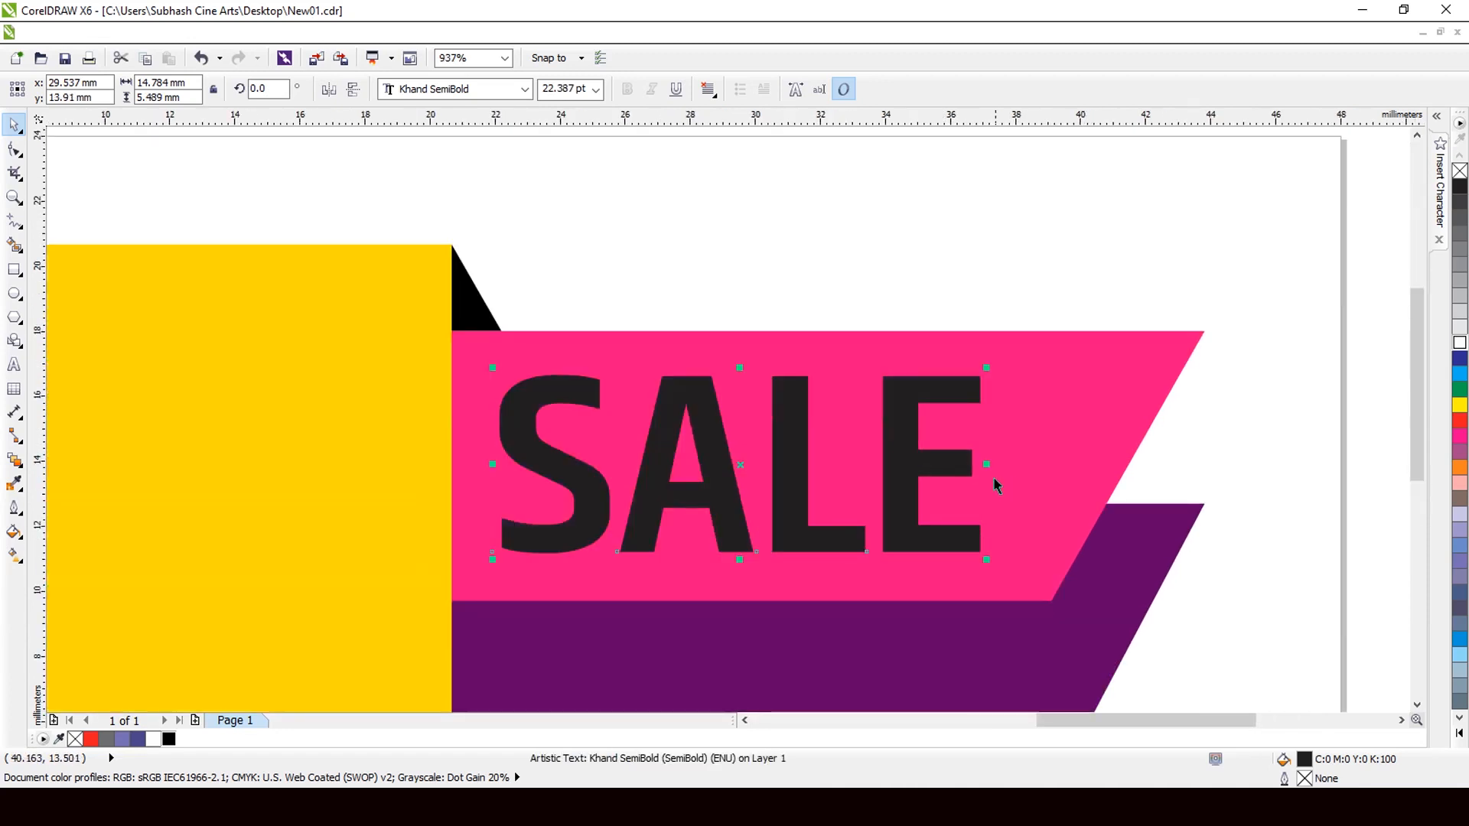
drag(989, 465, 1010, 464)
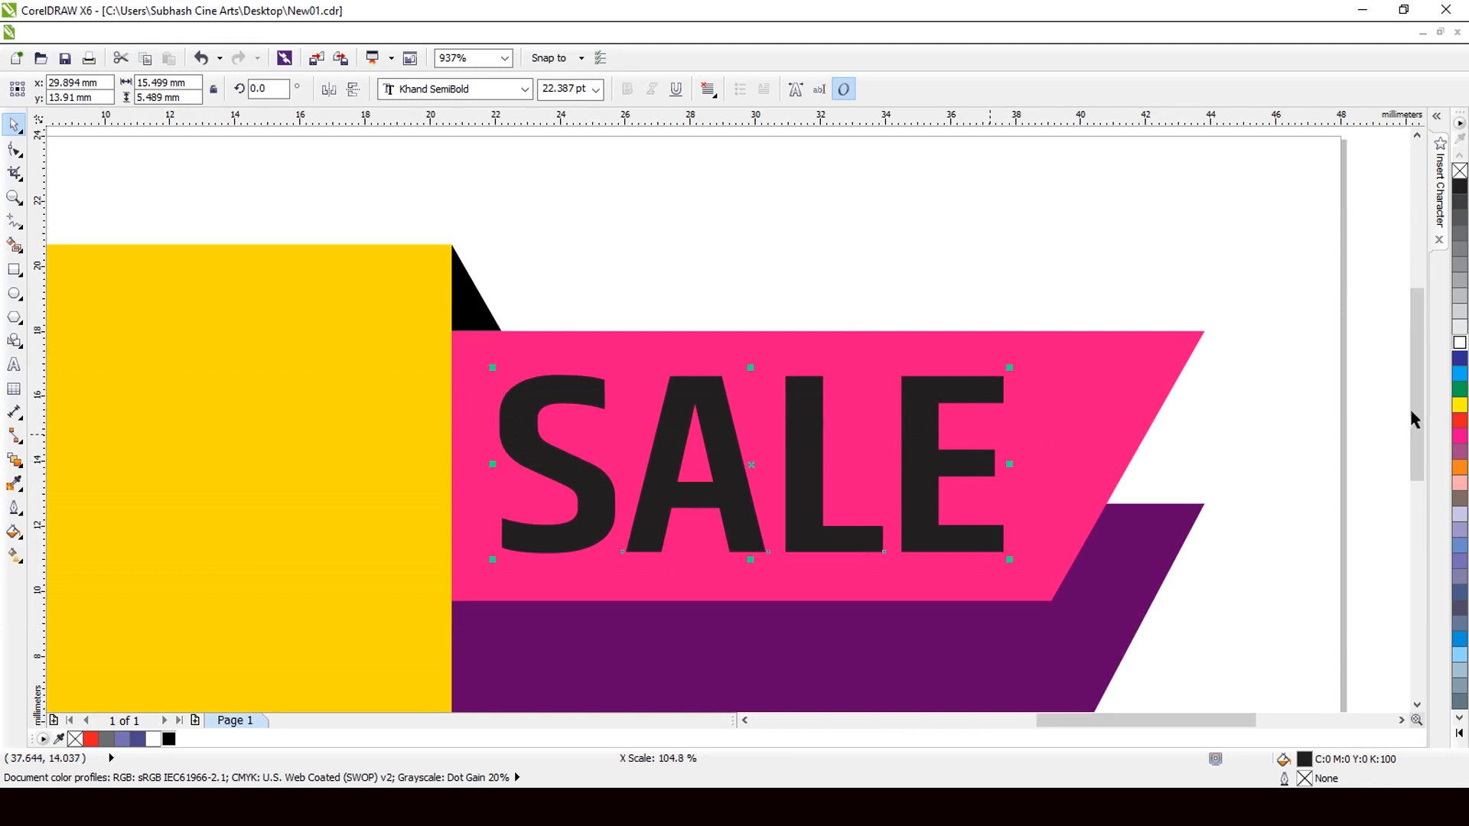
Make SALE white and place a black offset copy behind it.
click(1460, 345)
scroll(733, 497, up, 2)
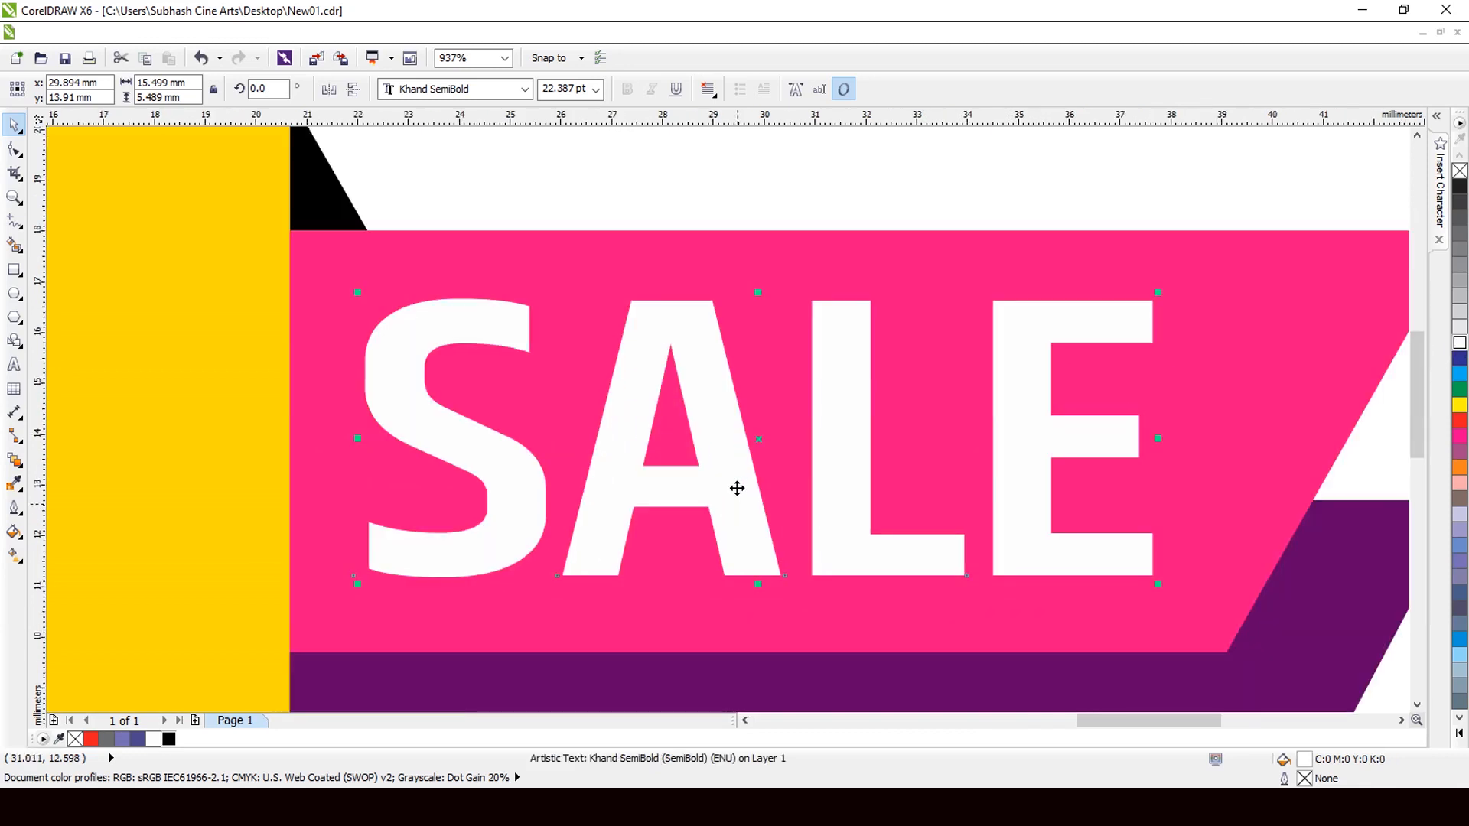
drag(759, 437, 776, 446)
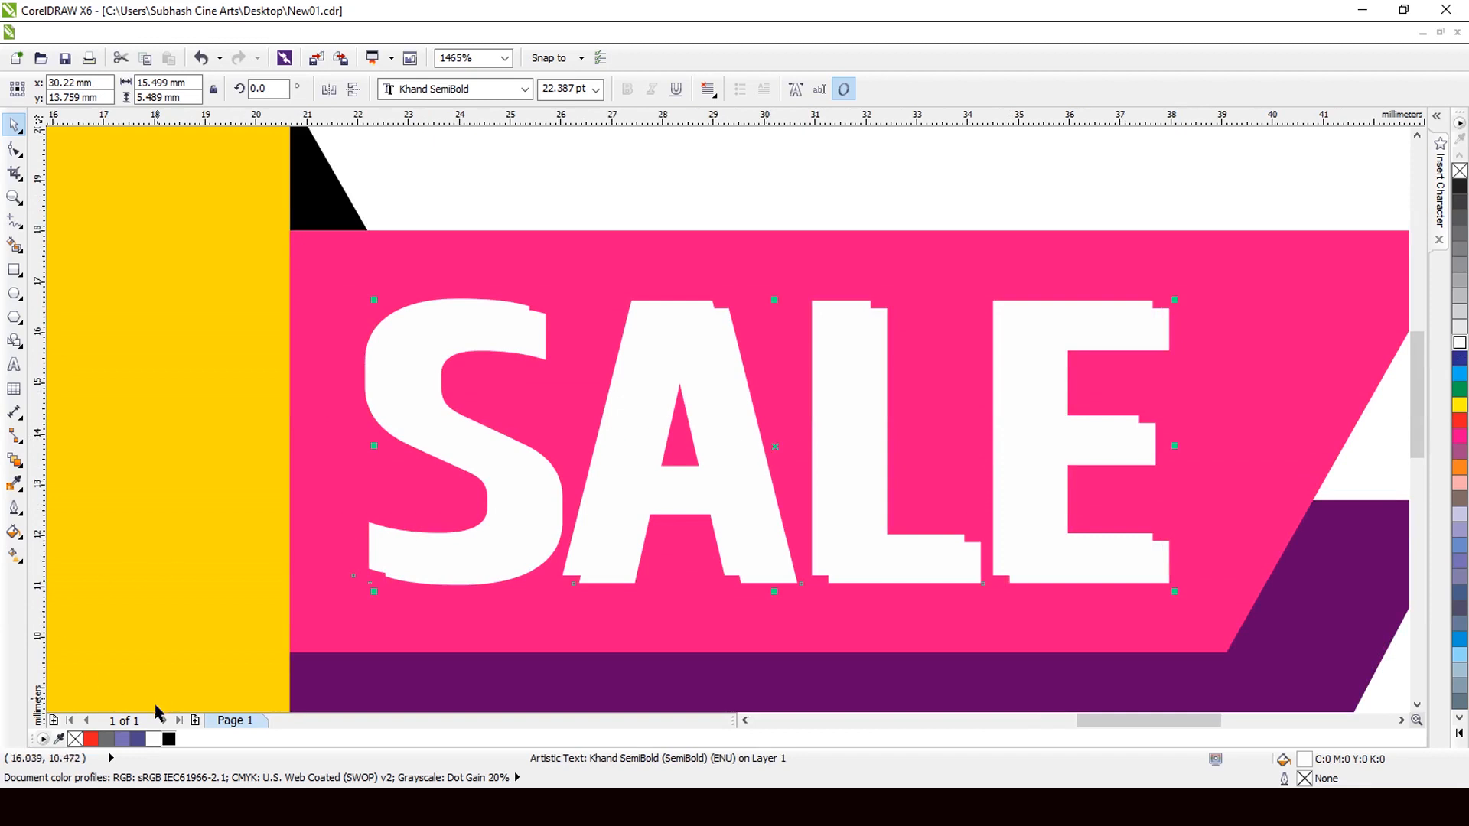
click(169, 739)
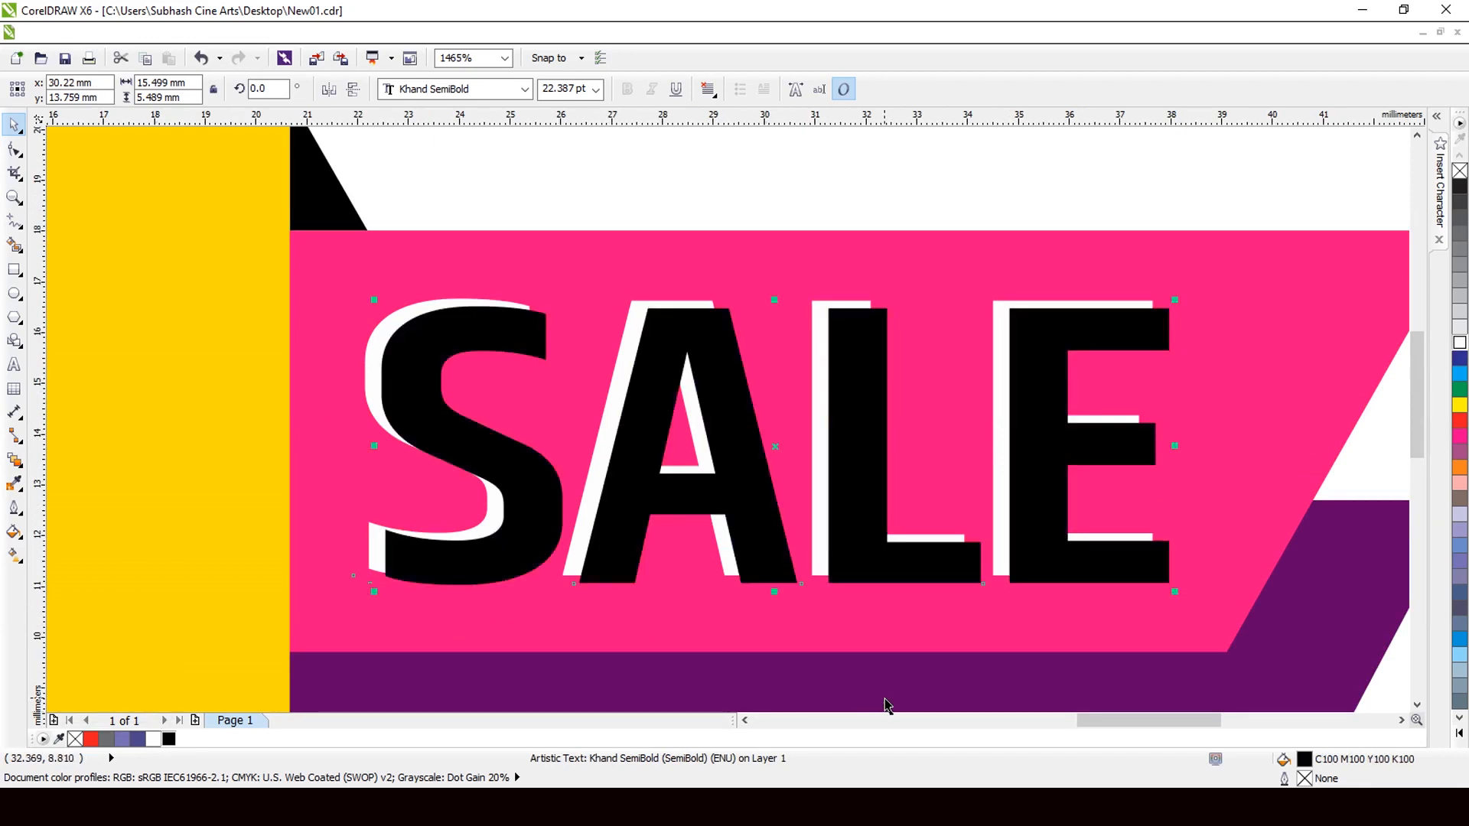
key(ctrl+Page_Down)
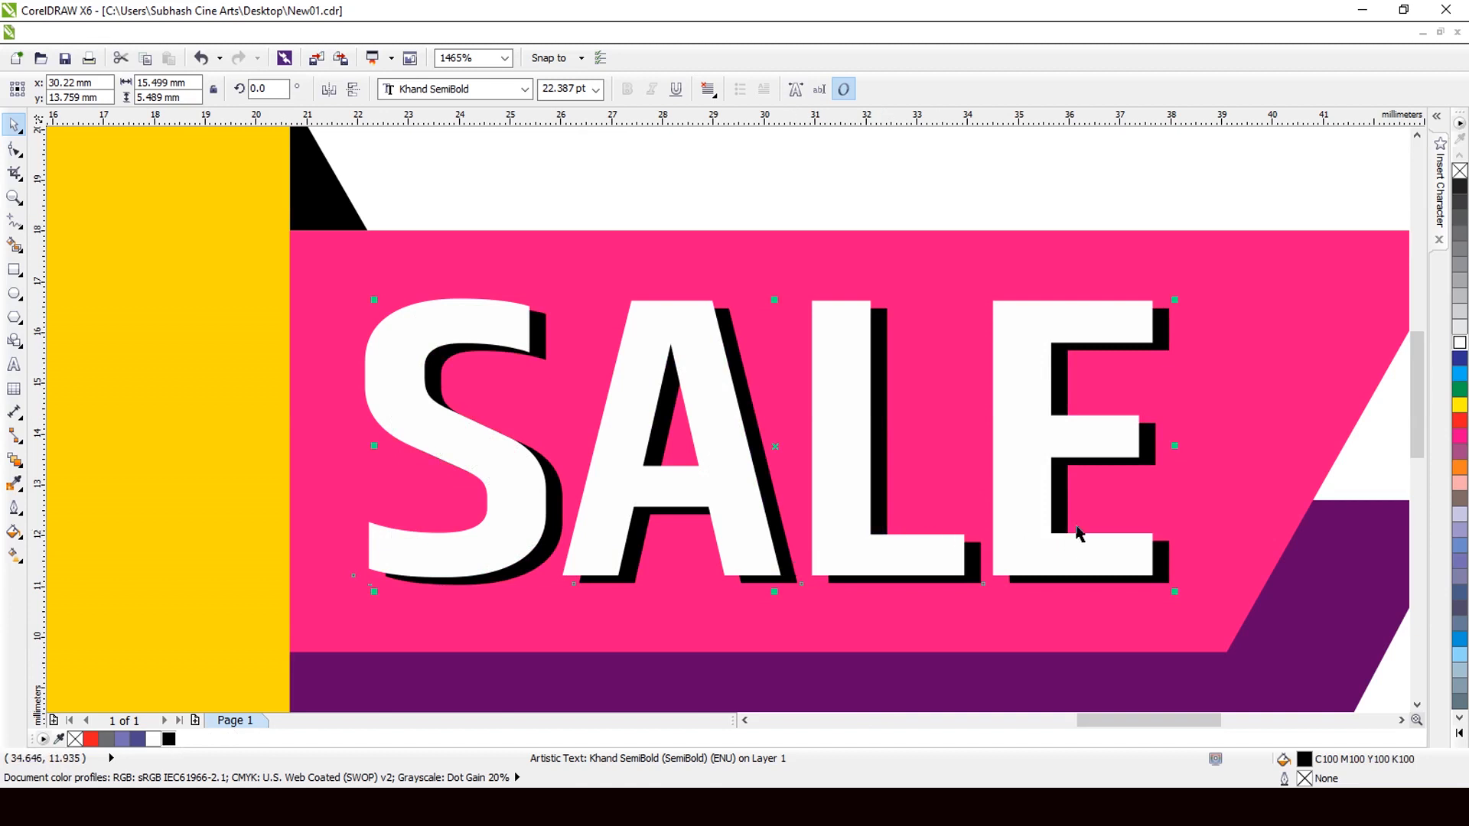
Group the white SALE with its black shadow copy.
shift+click(984, 497)
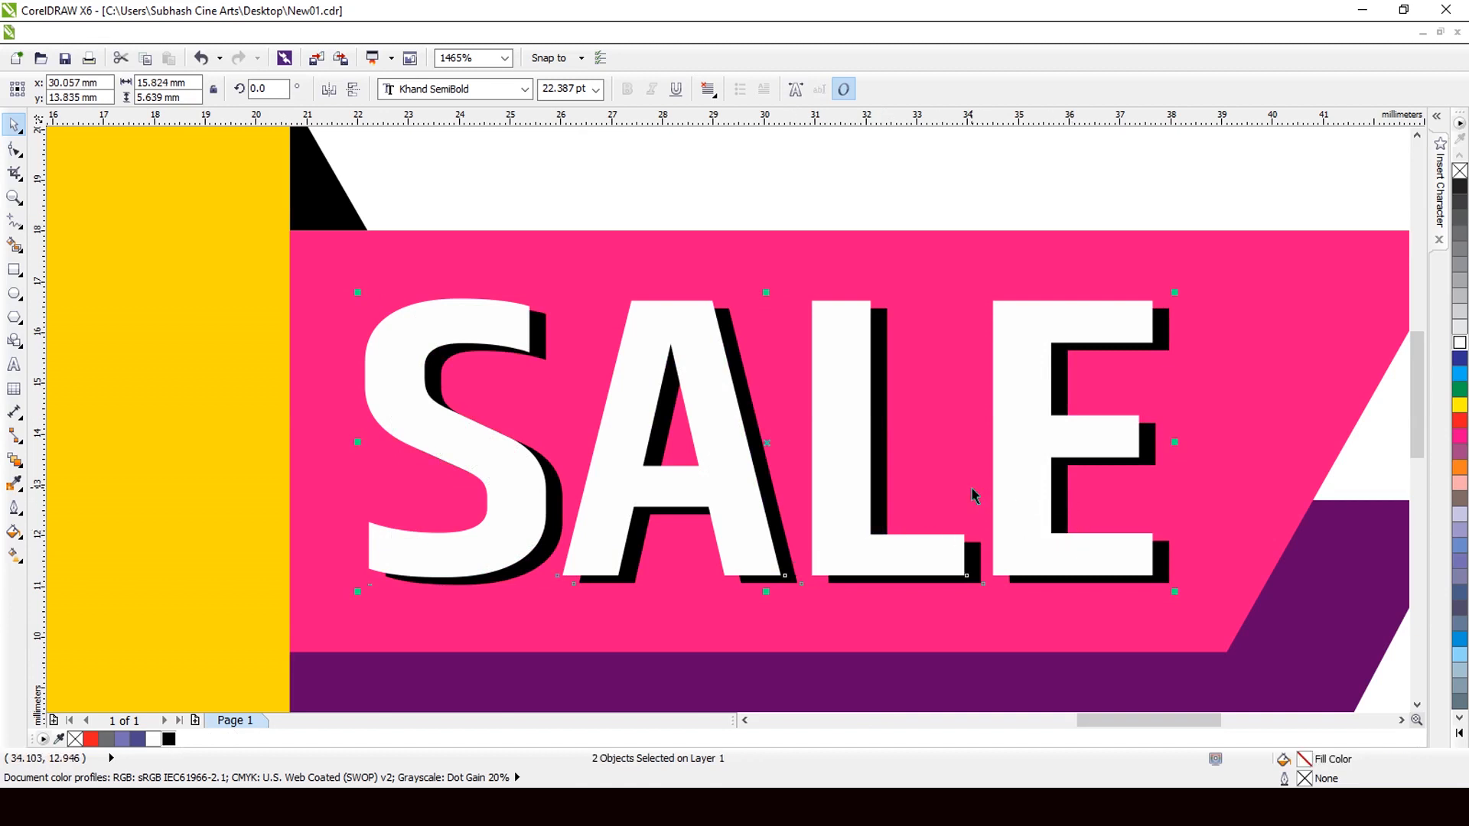
key(ctrl+g)
scroll(765, 428, down, 1)
scroll(735, 395, down, 1)
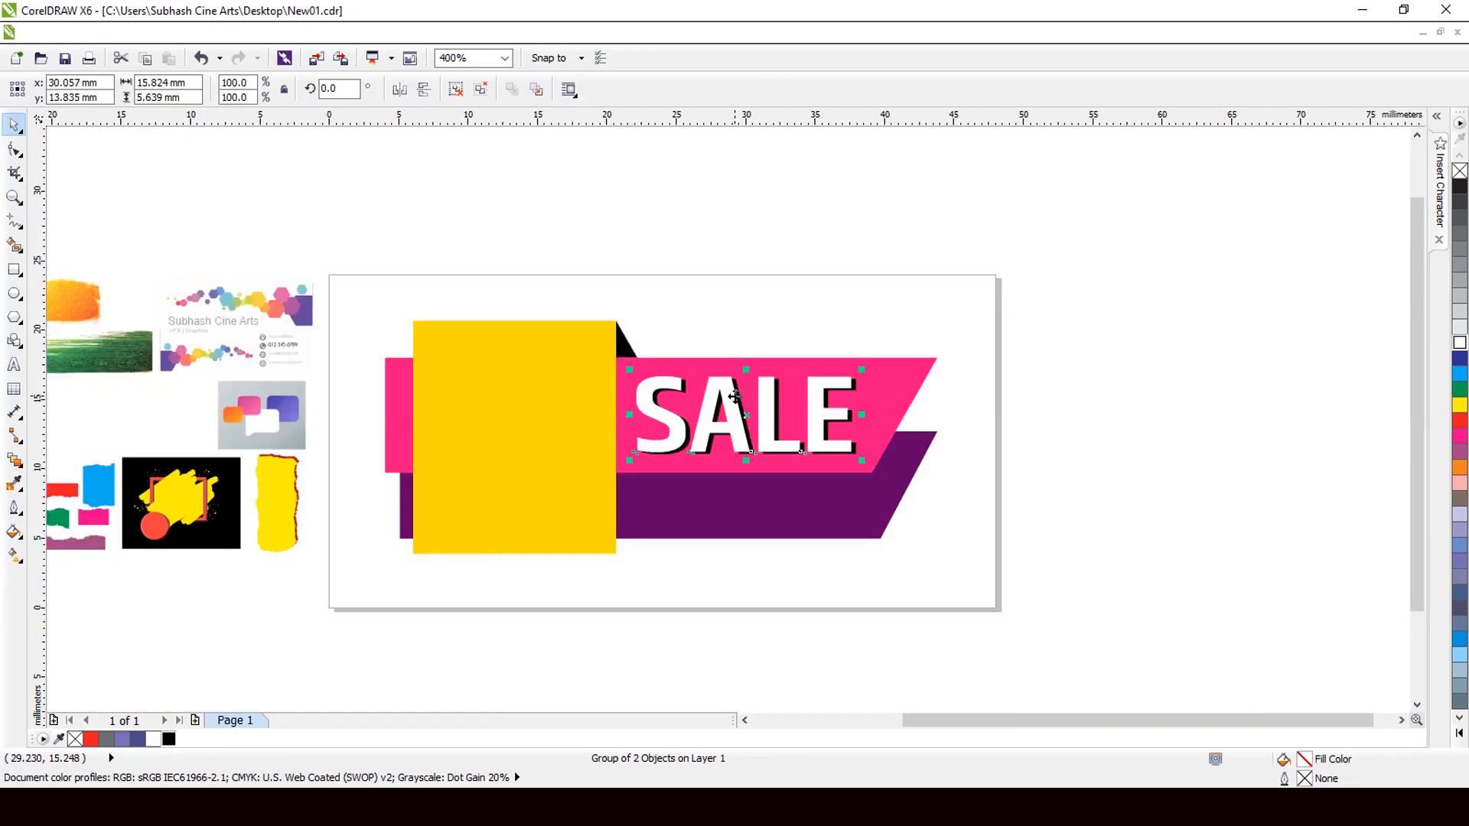
scroll(612, 526, up, 1)
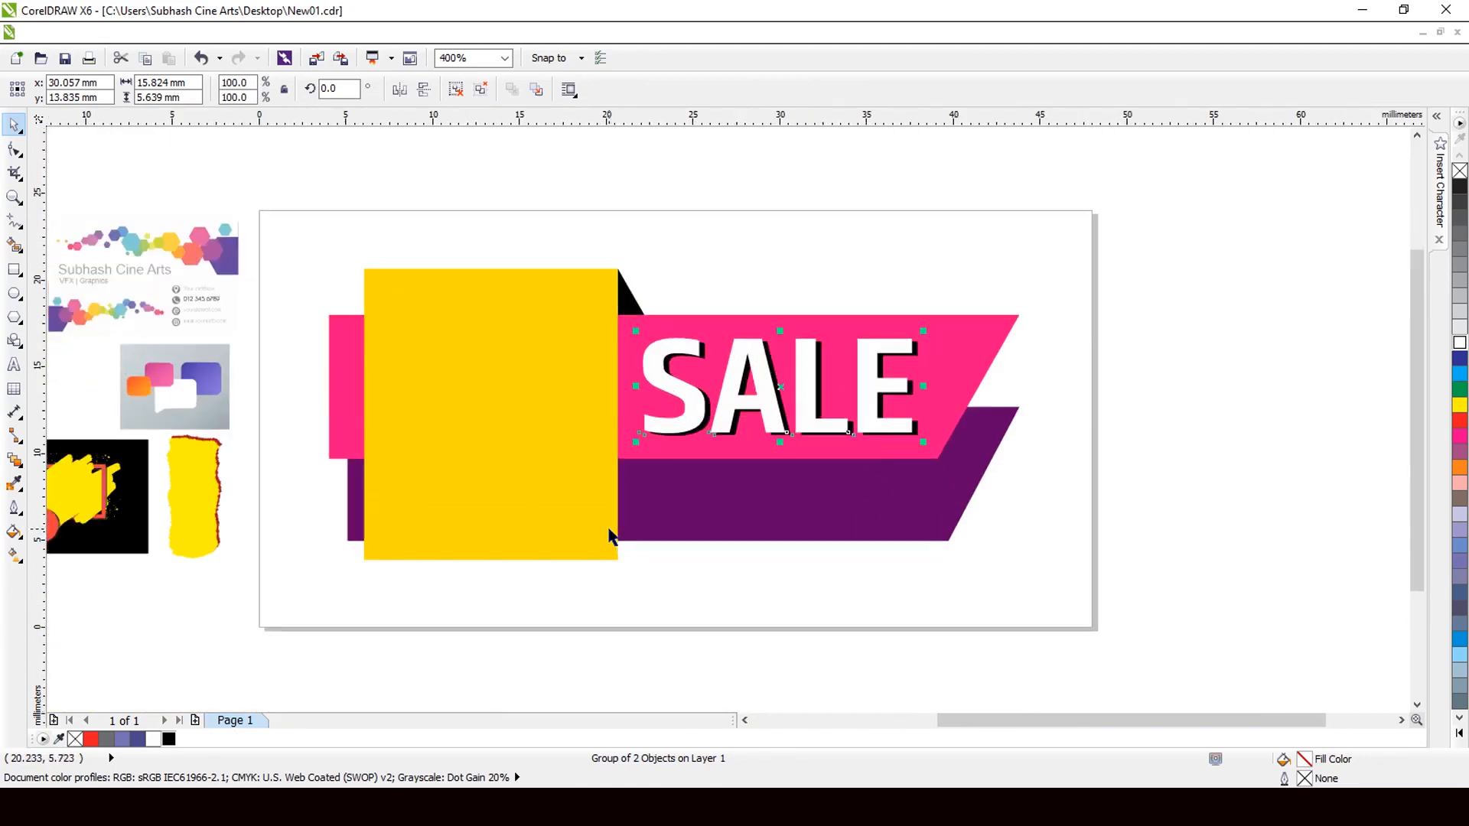
scroll(614, 538, up, 1)
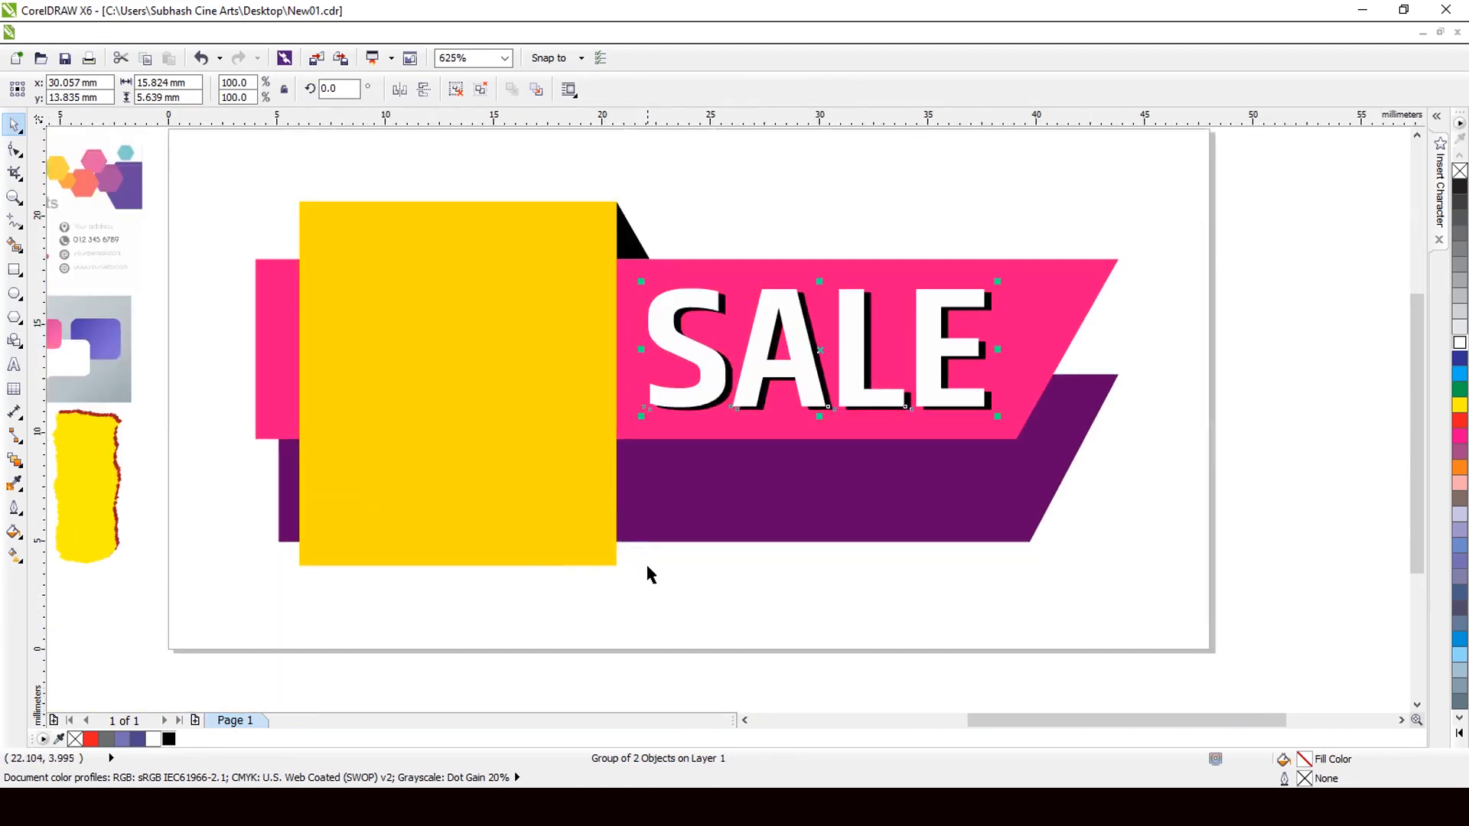
click(647, 574)
Type 'BUMPER' below the purple band in 6 pt bold Arial.
click(14, 365)
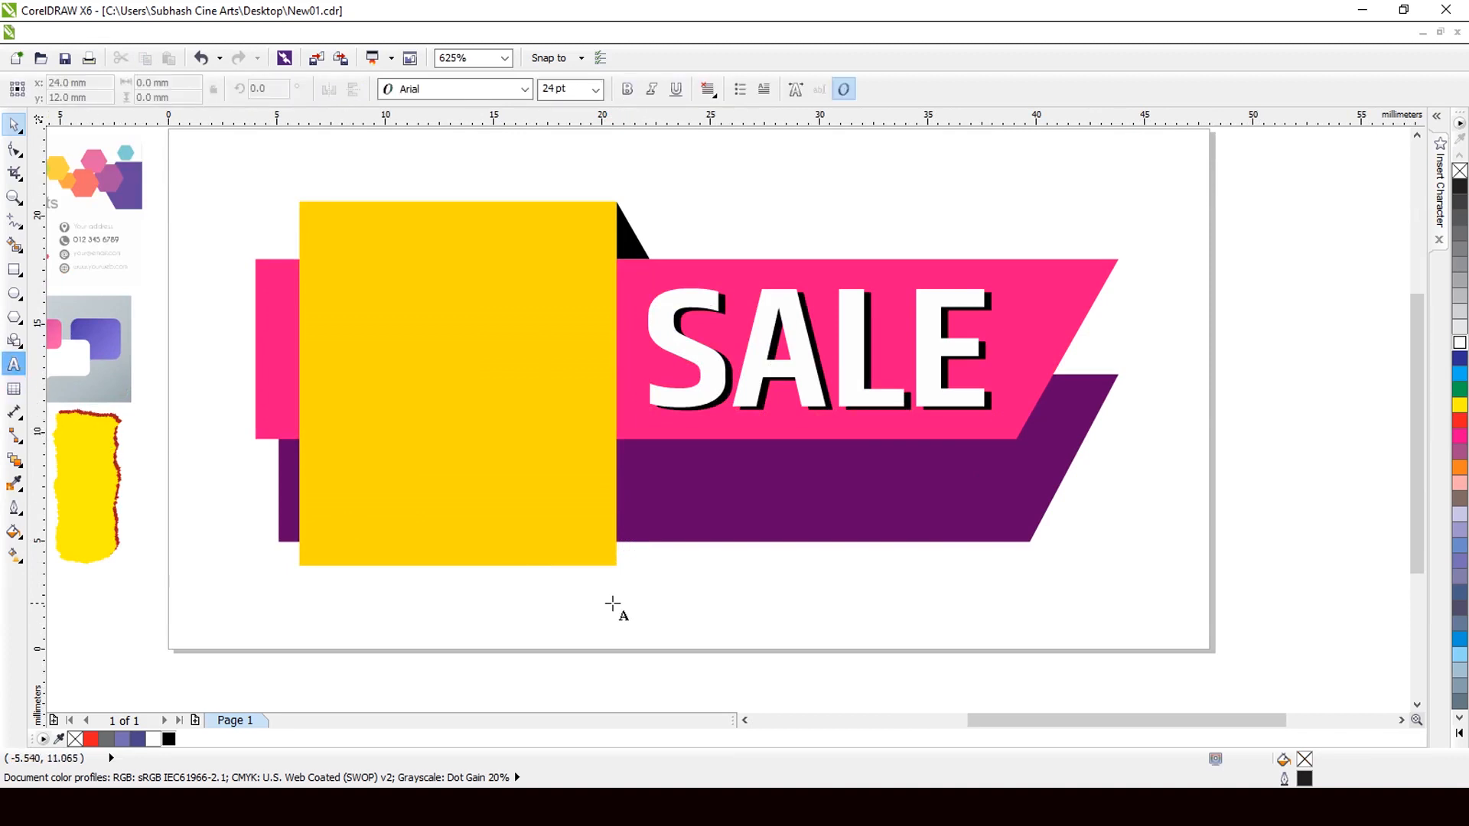
click(638, 592)
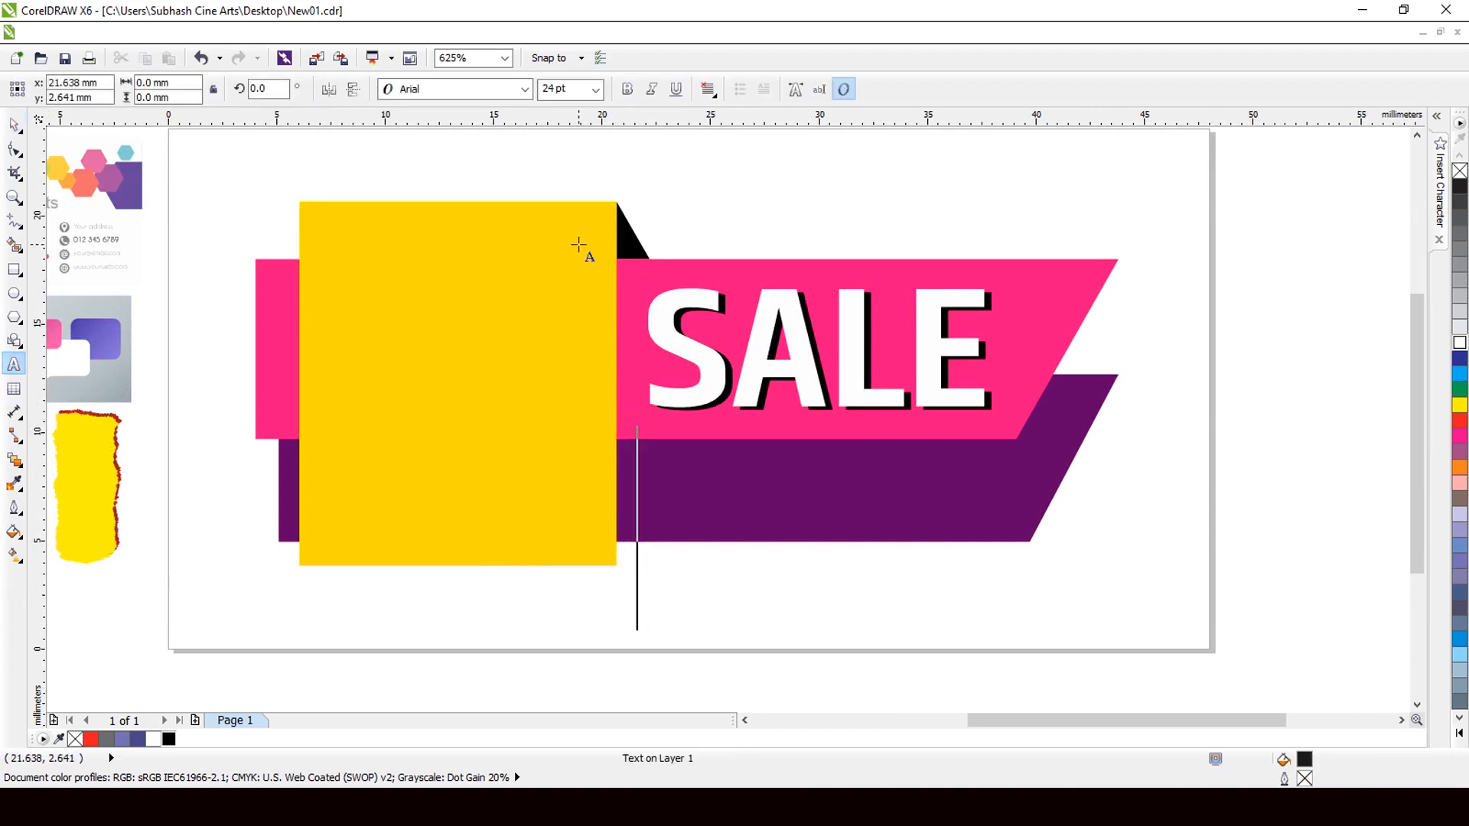
click(595, 90)
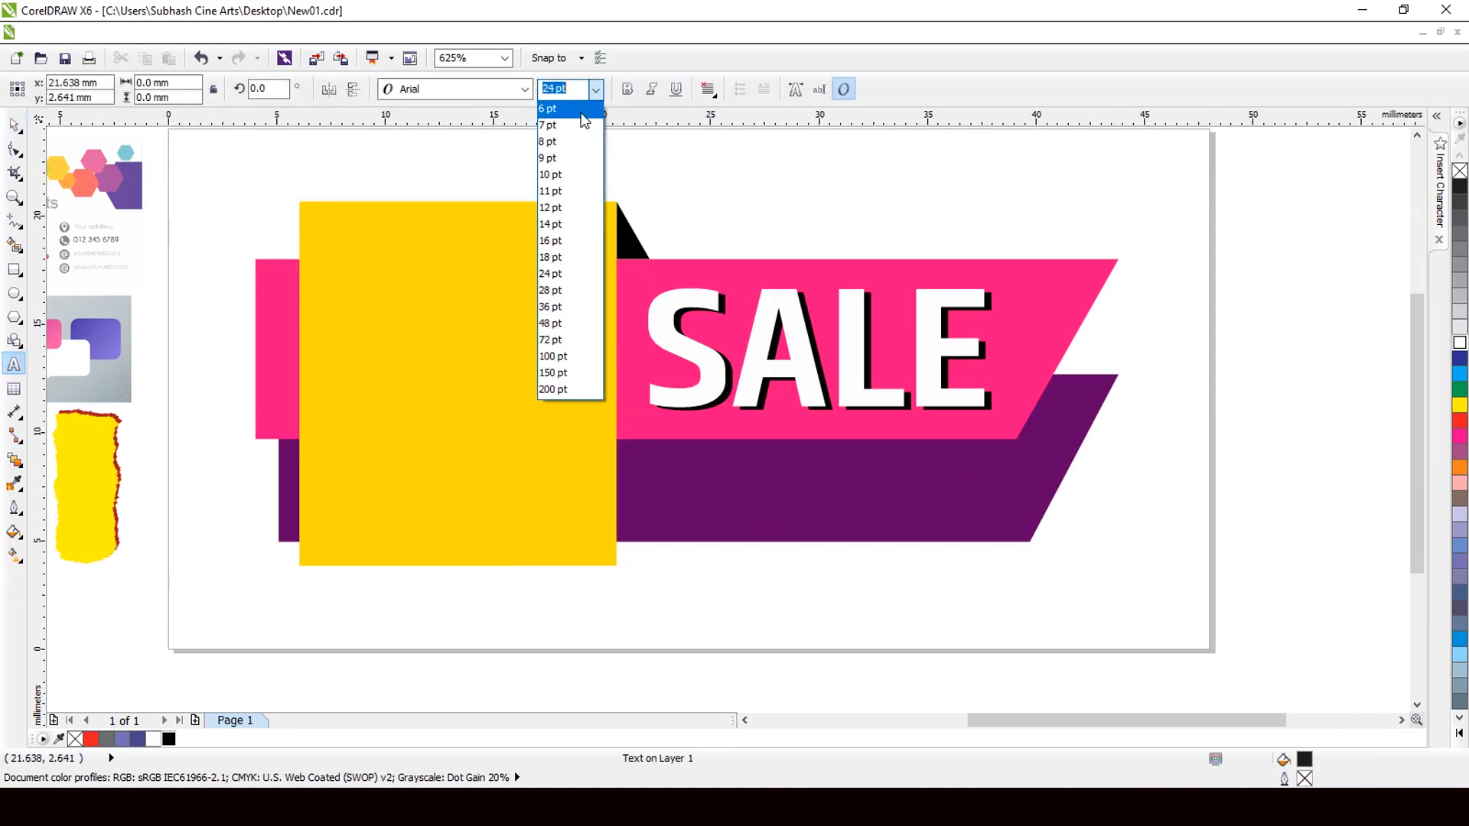
click(582, 115)
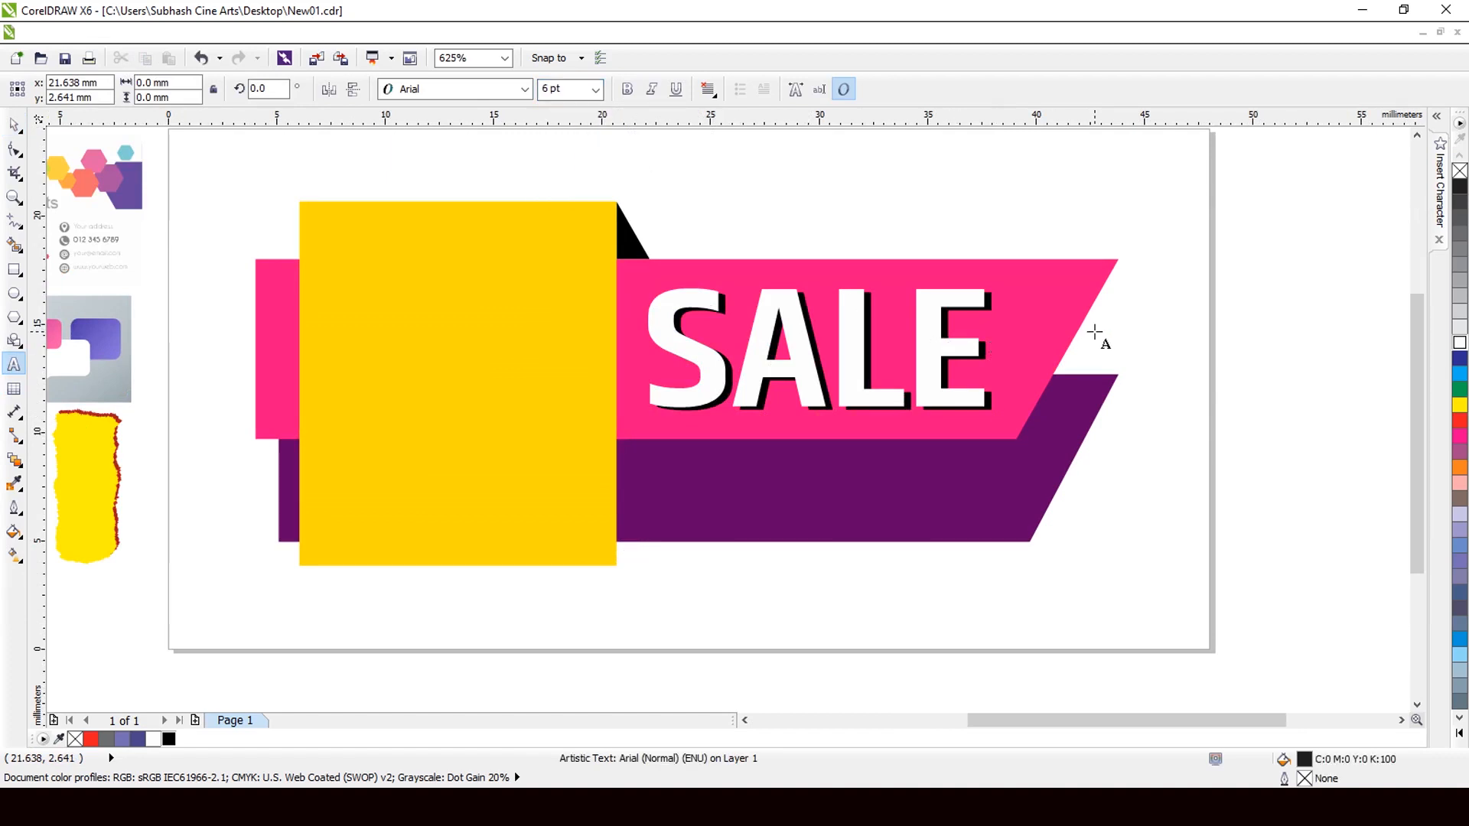
text(BUM)
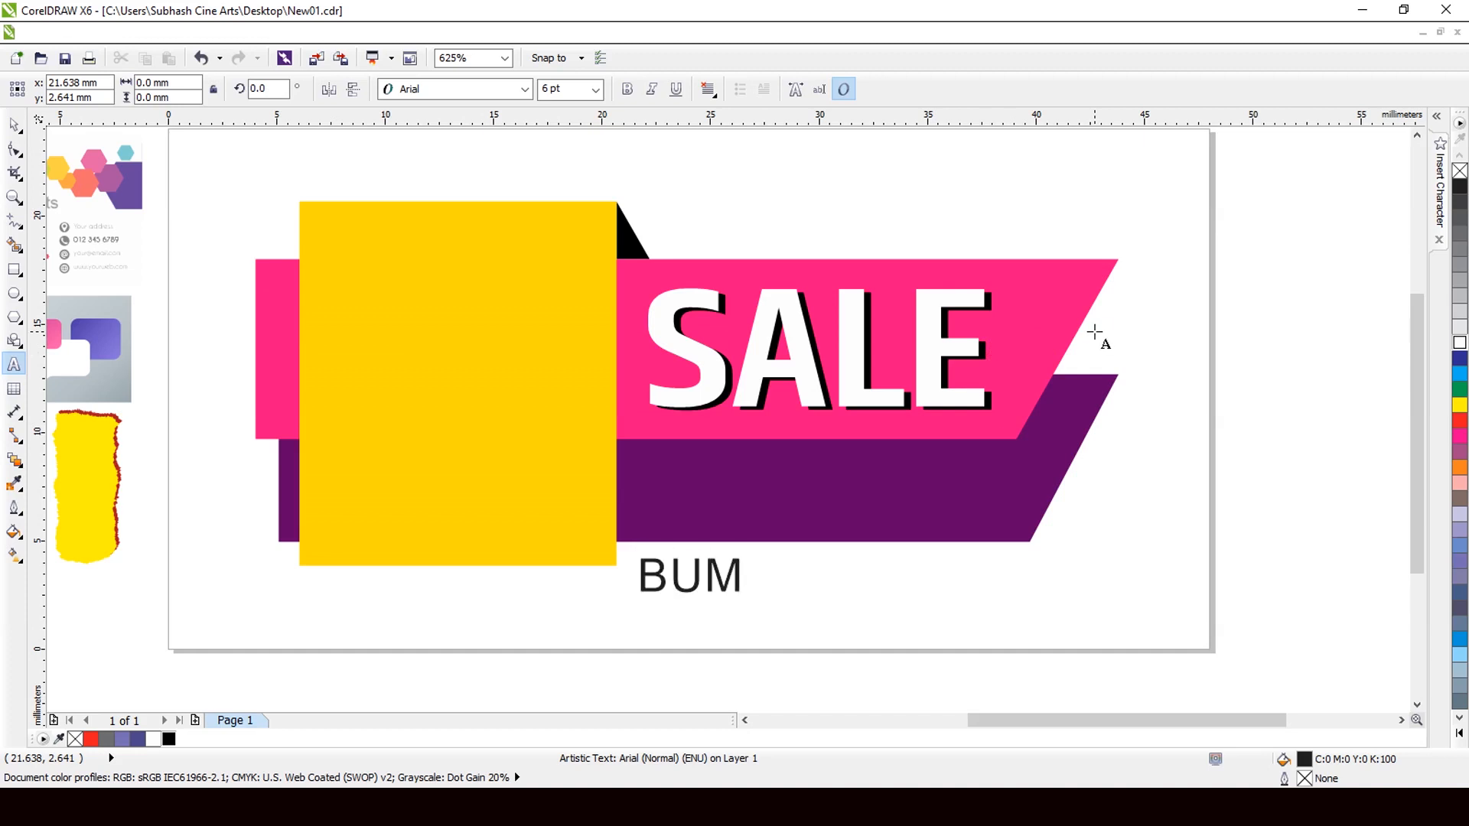
text(PER)
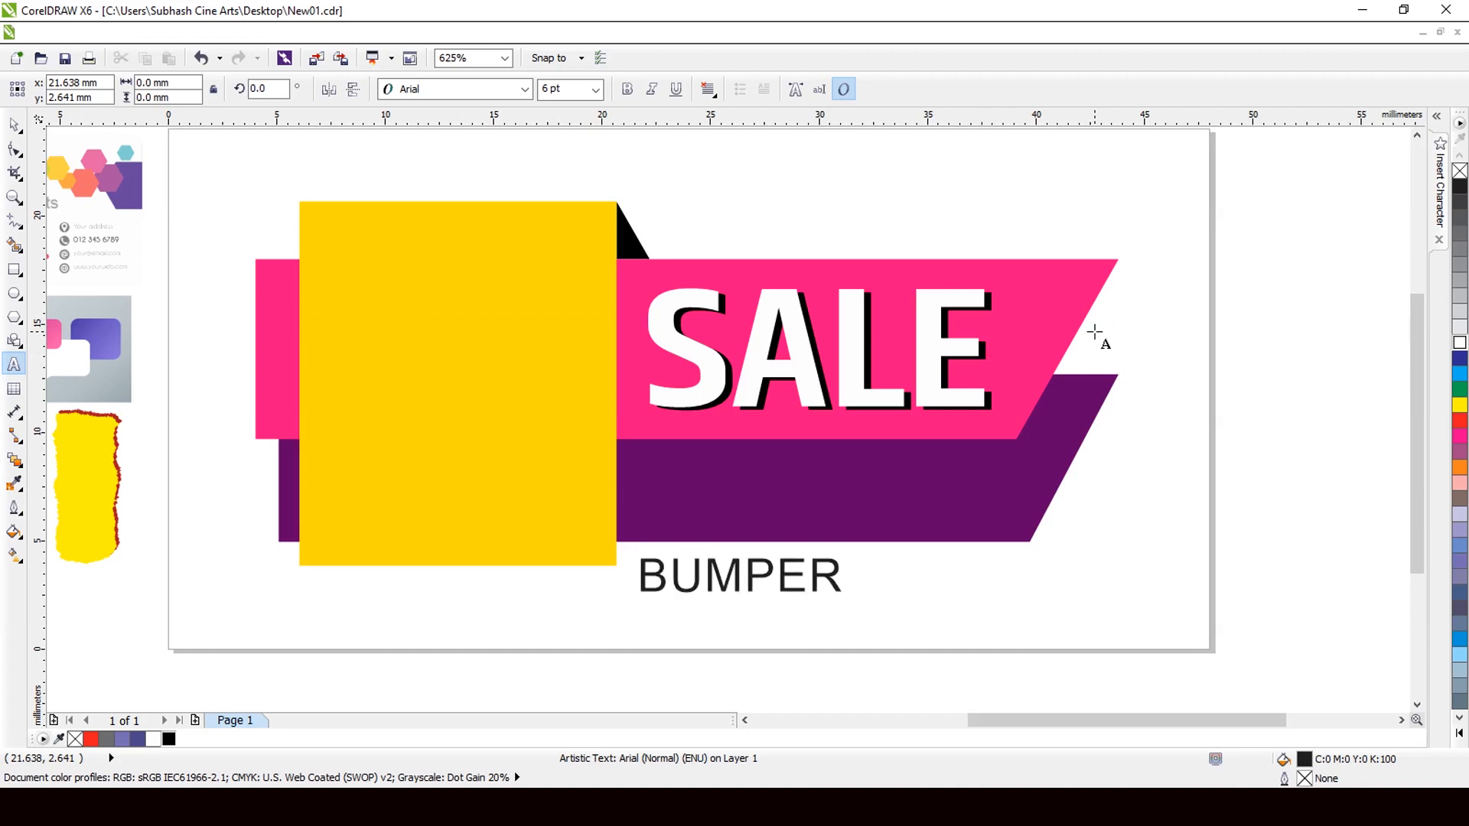
click(14, 124)
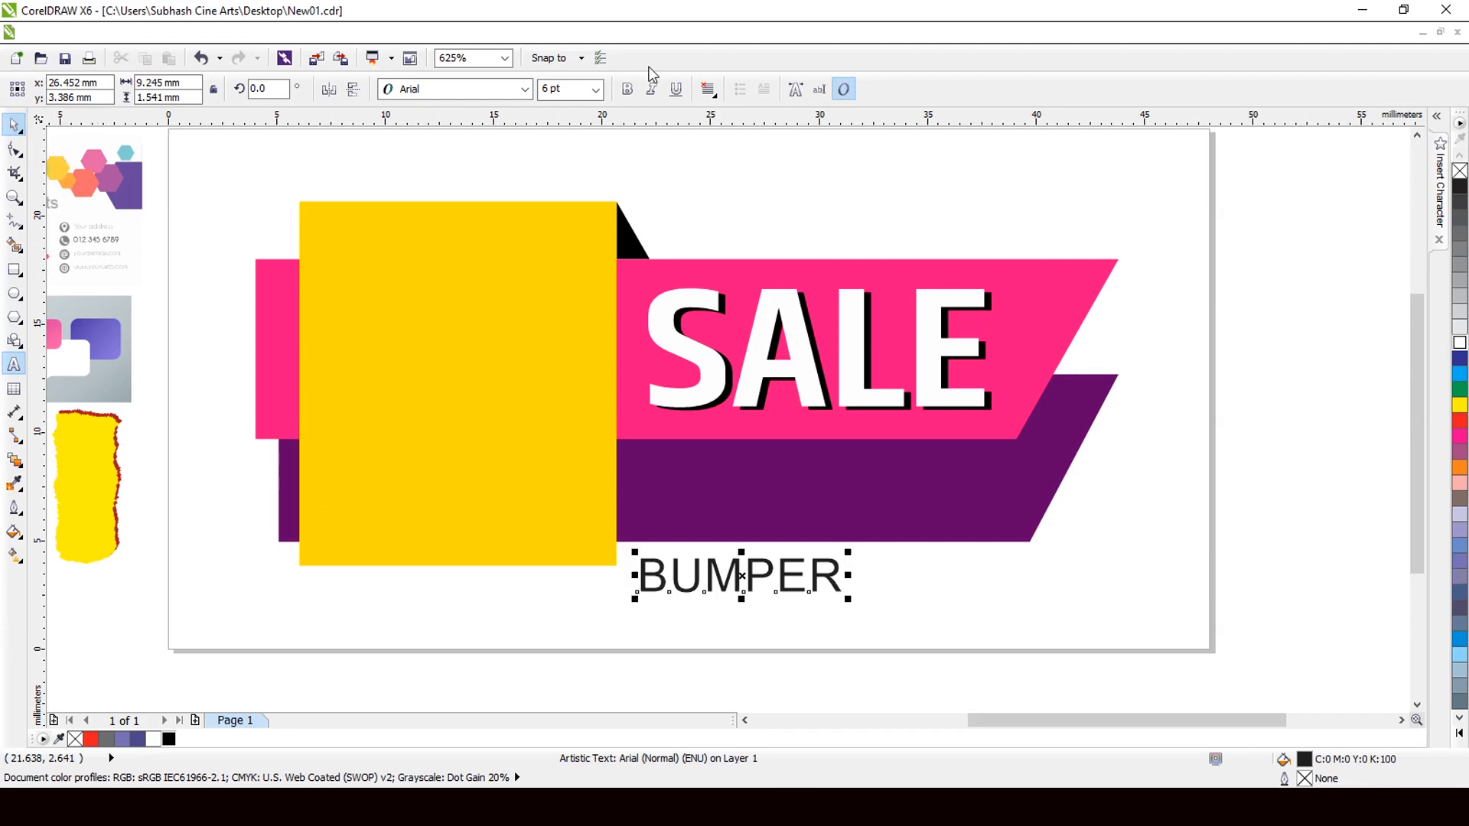
click(627, 89)
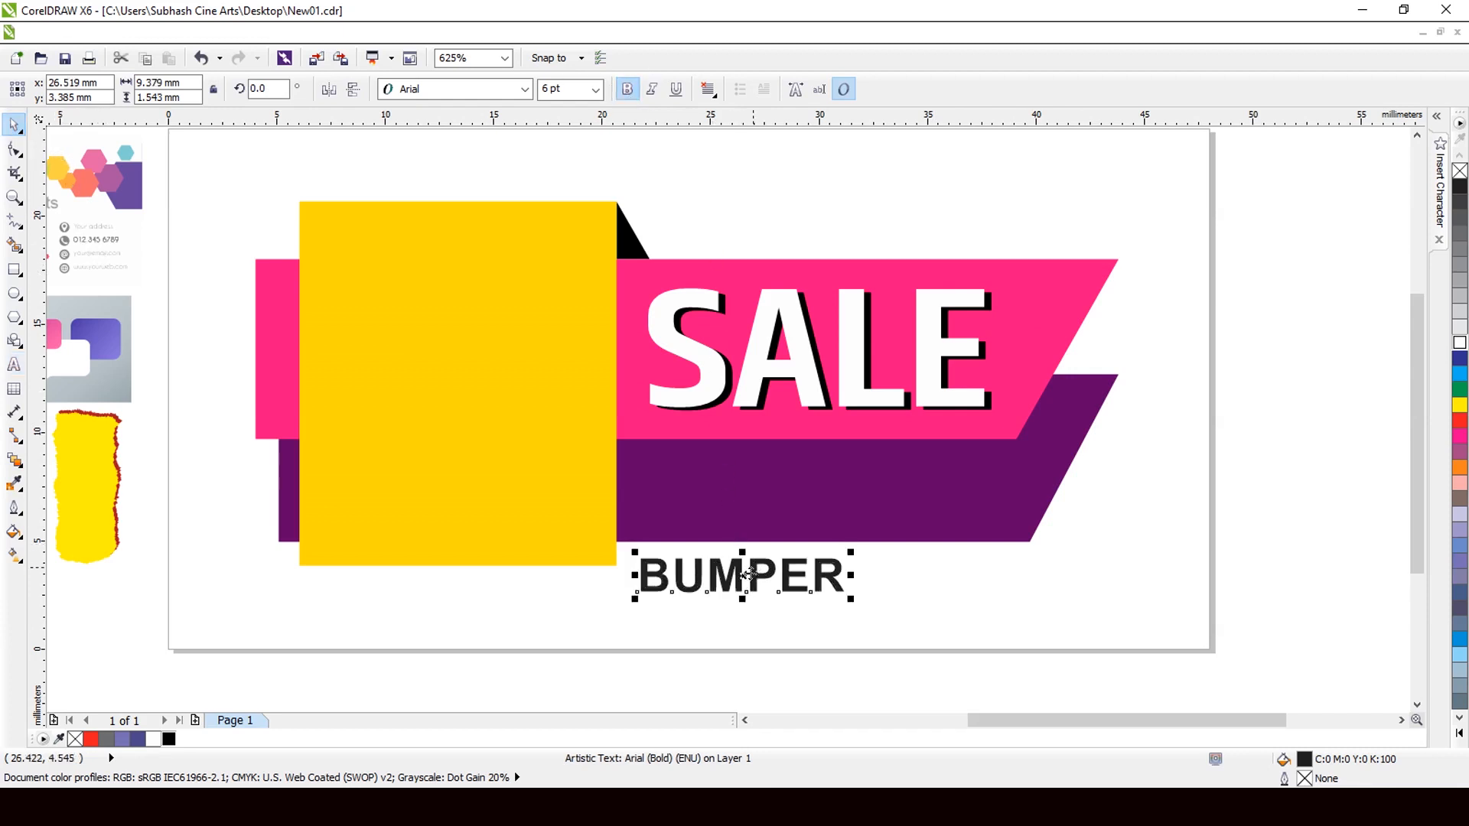
Move BUMPER onto the purple band, enlarge it and fill it yellow.
drag(742, 575, 751, 478)
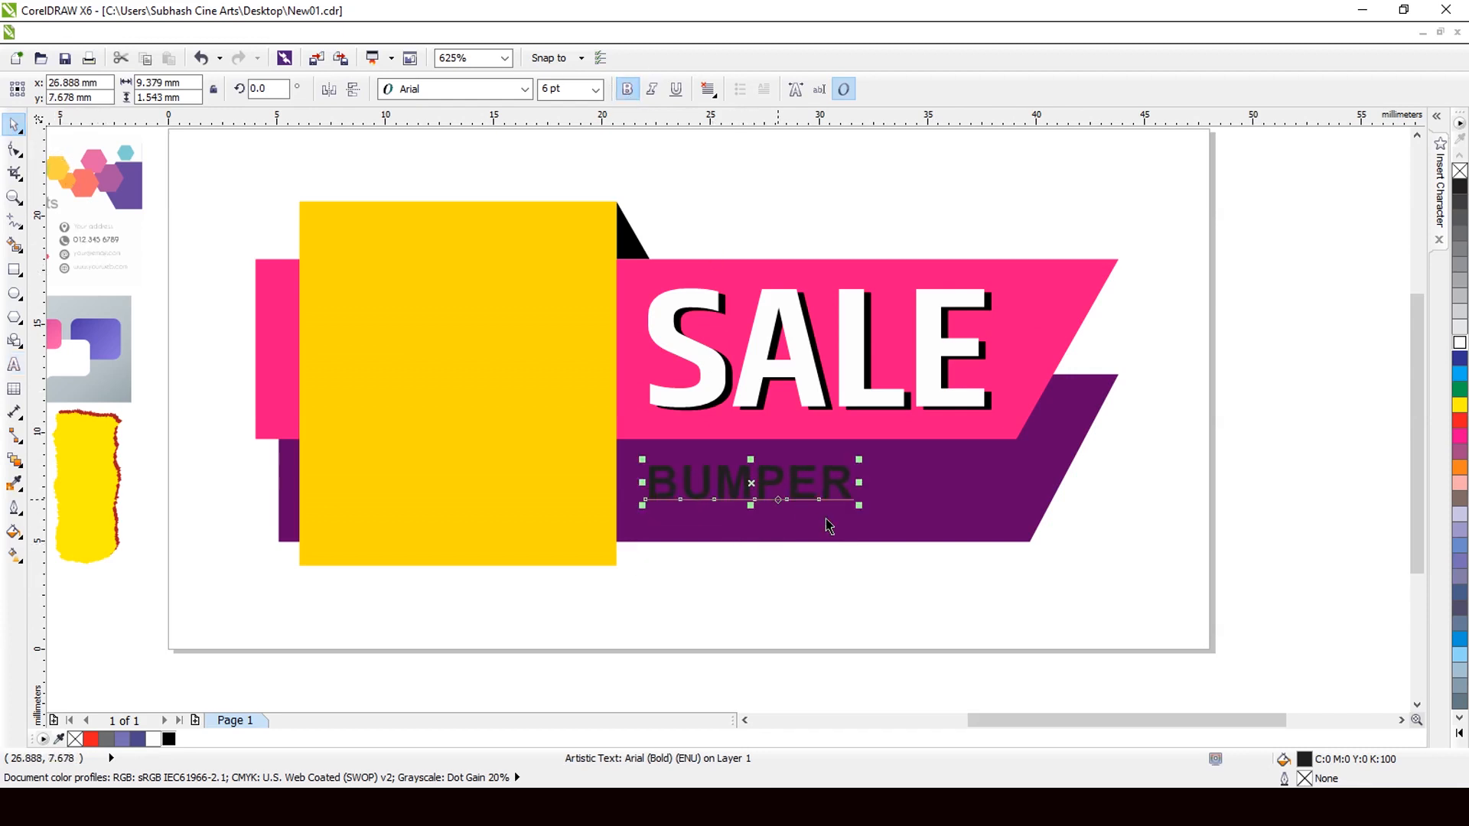
drag(857, 506, 954, 525)
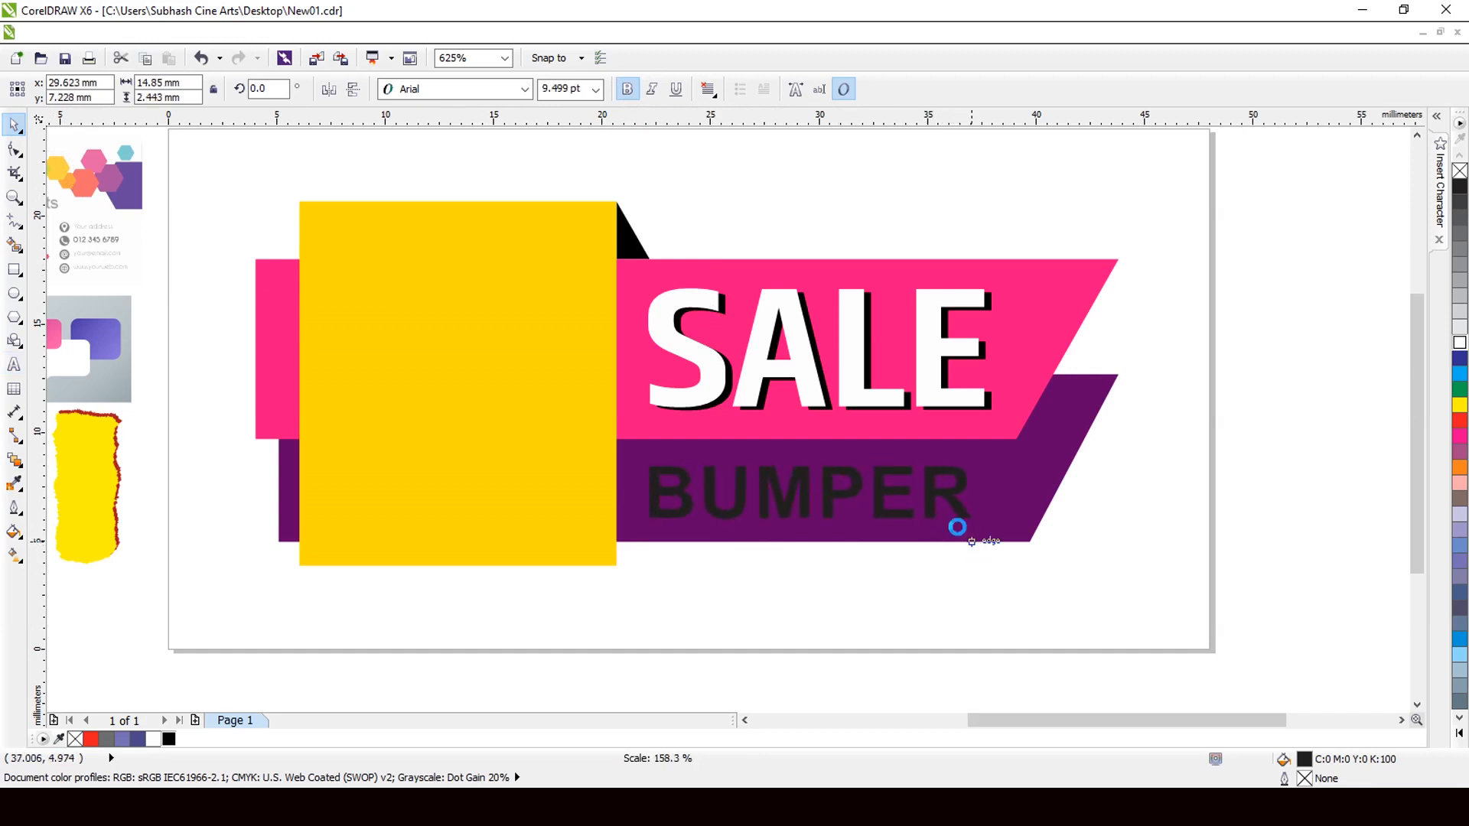
click(1459, 406)
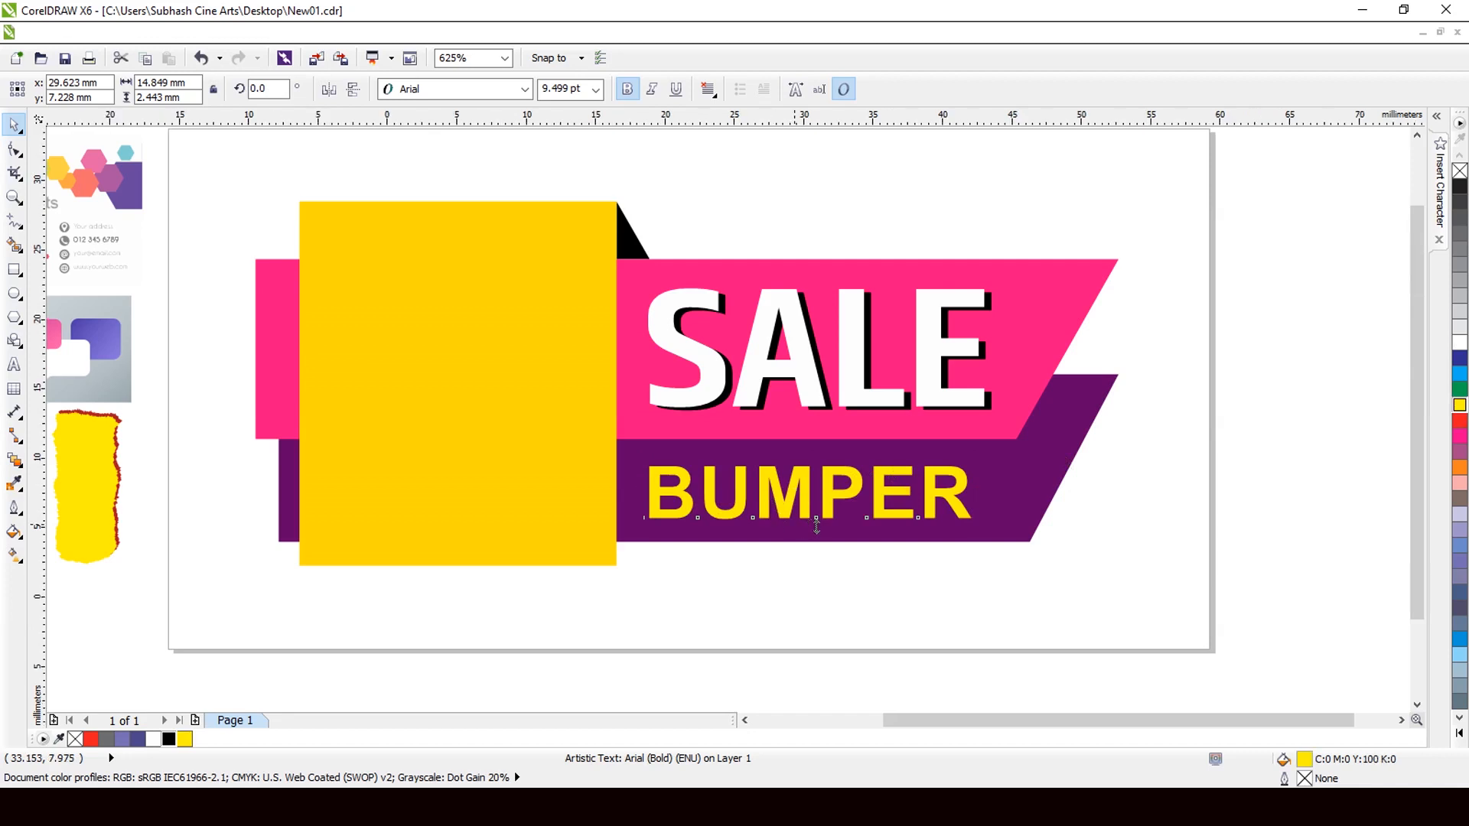
scroll(819, 522, down, 2)
scroll(792, 525, up, 3)
scroll(778, 487, up, 2)
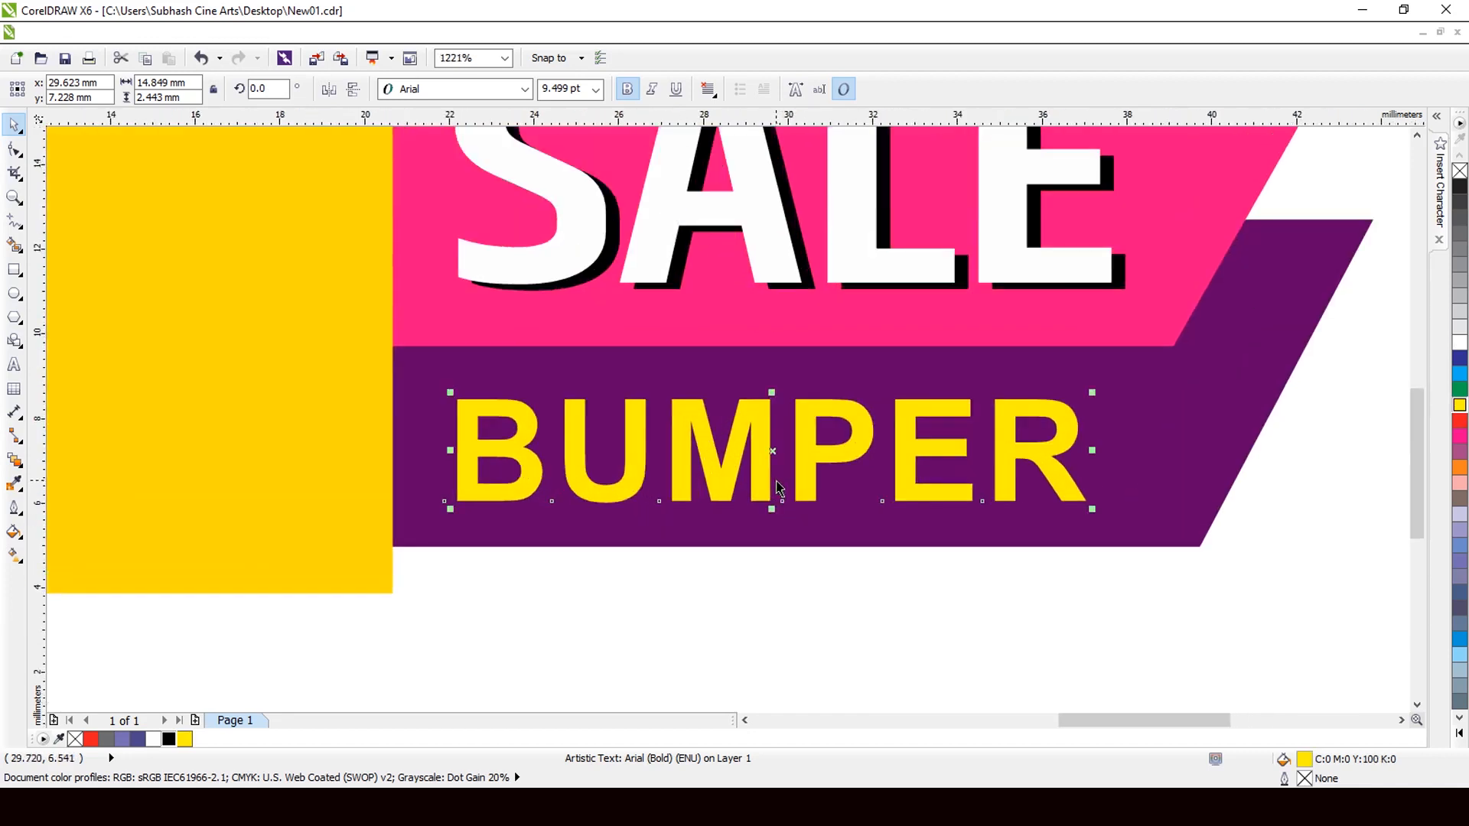
Add a black offset copy behind BUMPER and group the two together.
drag(769, 458, 778, 443)
scroll(774, 459, up, 1)
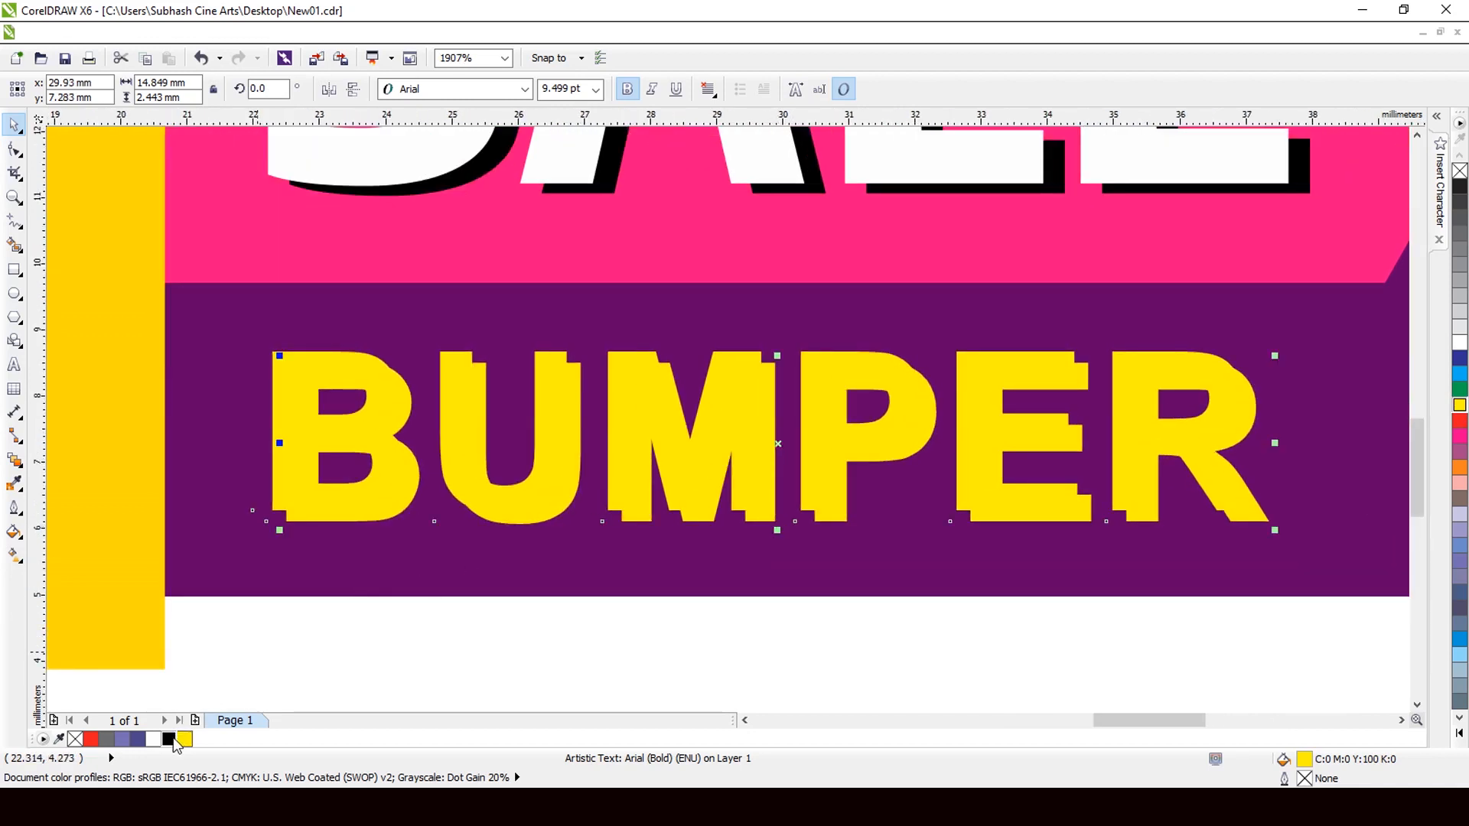
click(169, 739)
key(ctrl+Page_Down)
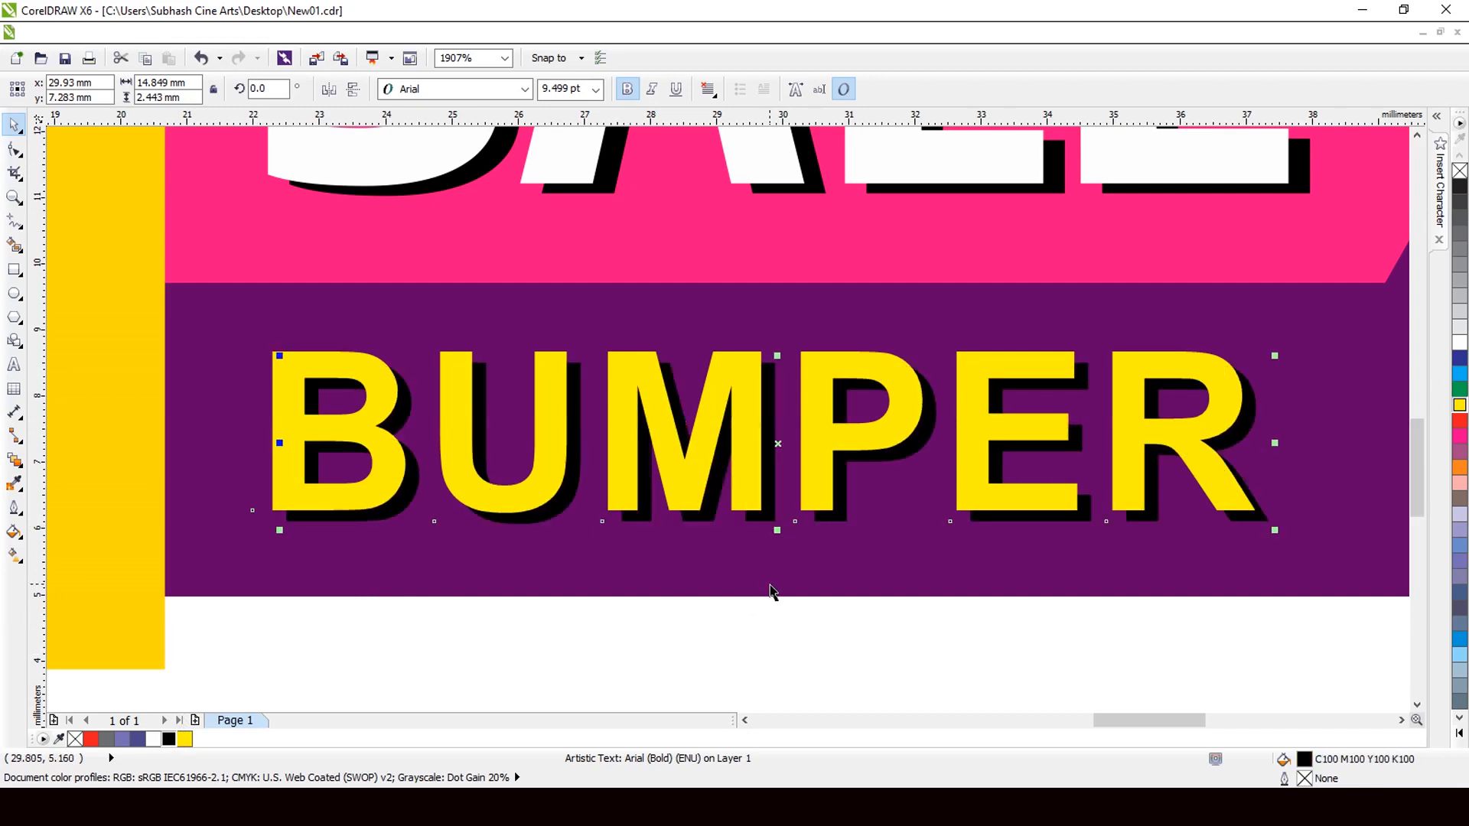
scroll(944, 531, up, 5)
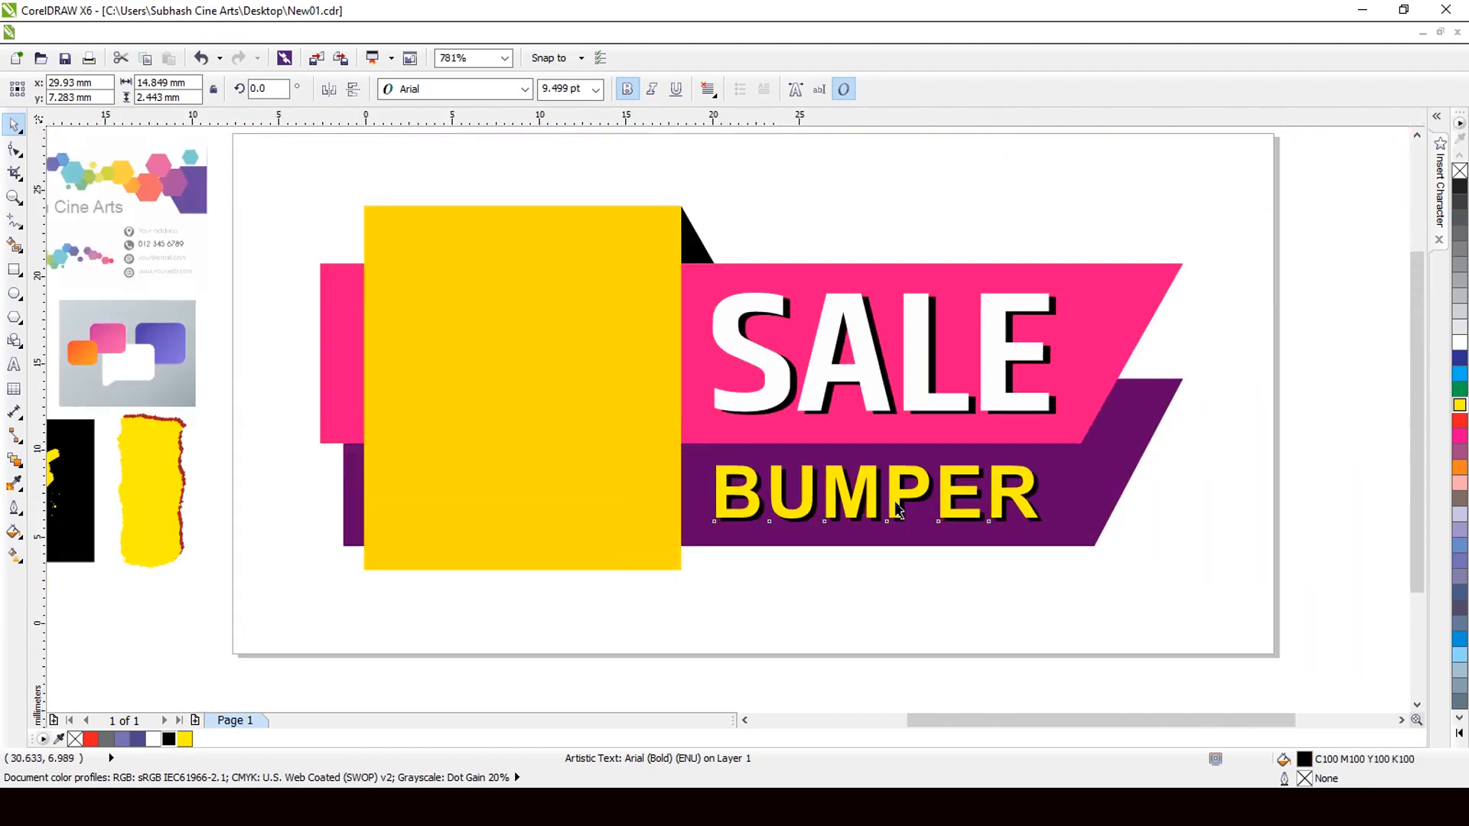
click(1175, 448)
drag(1175, 448, 728, 565)
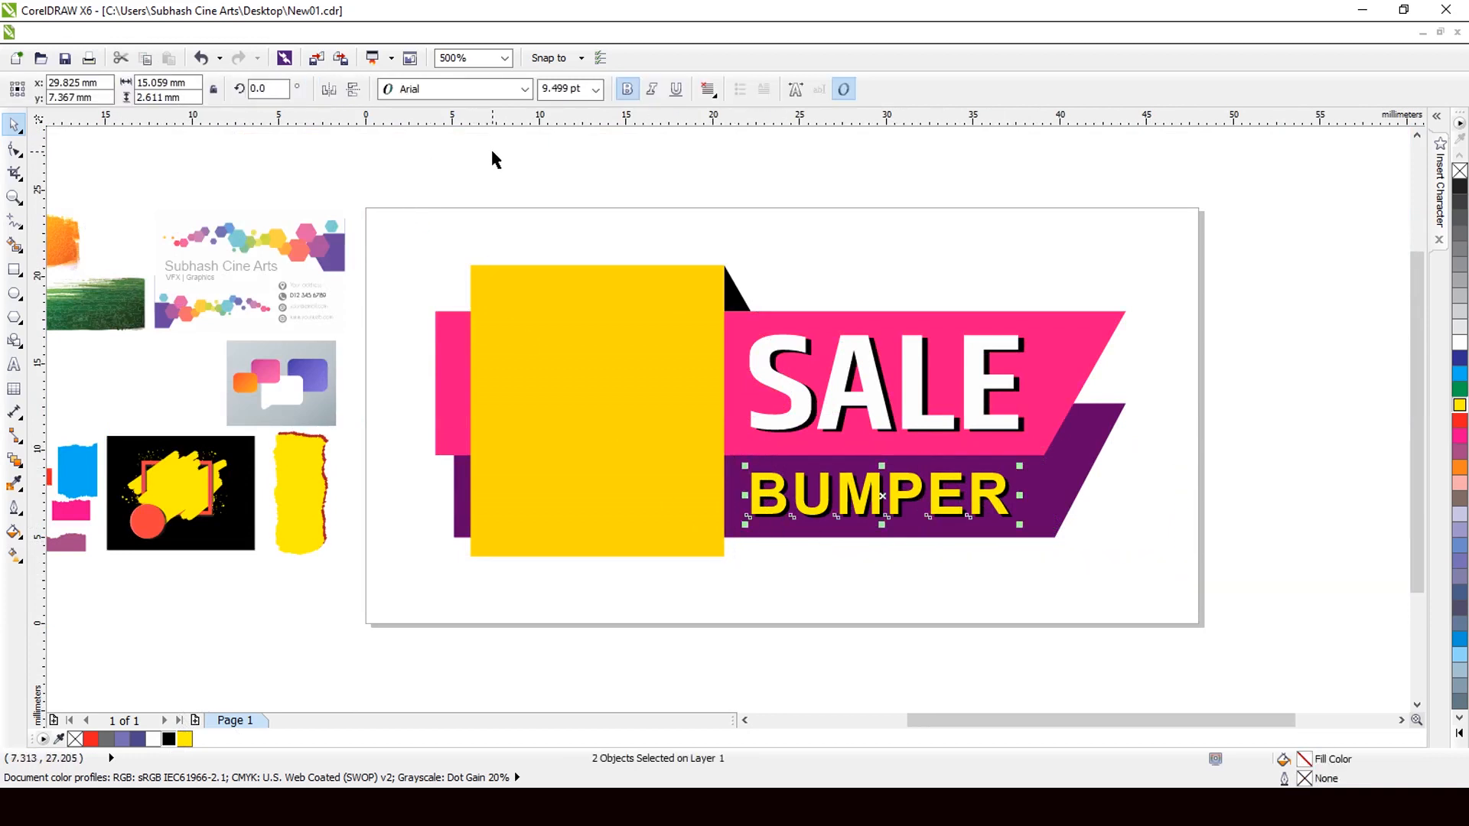
key(ctrl+g)
scroll(921, 423, down, 2)
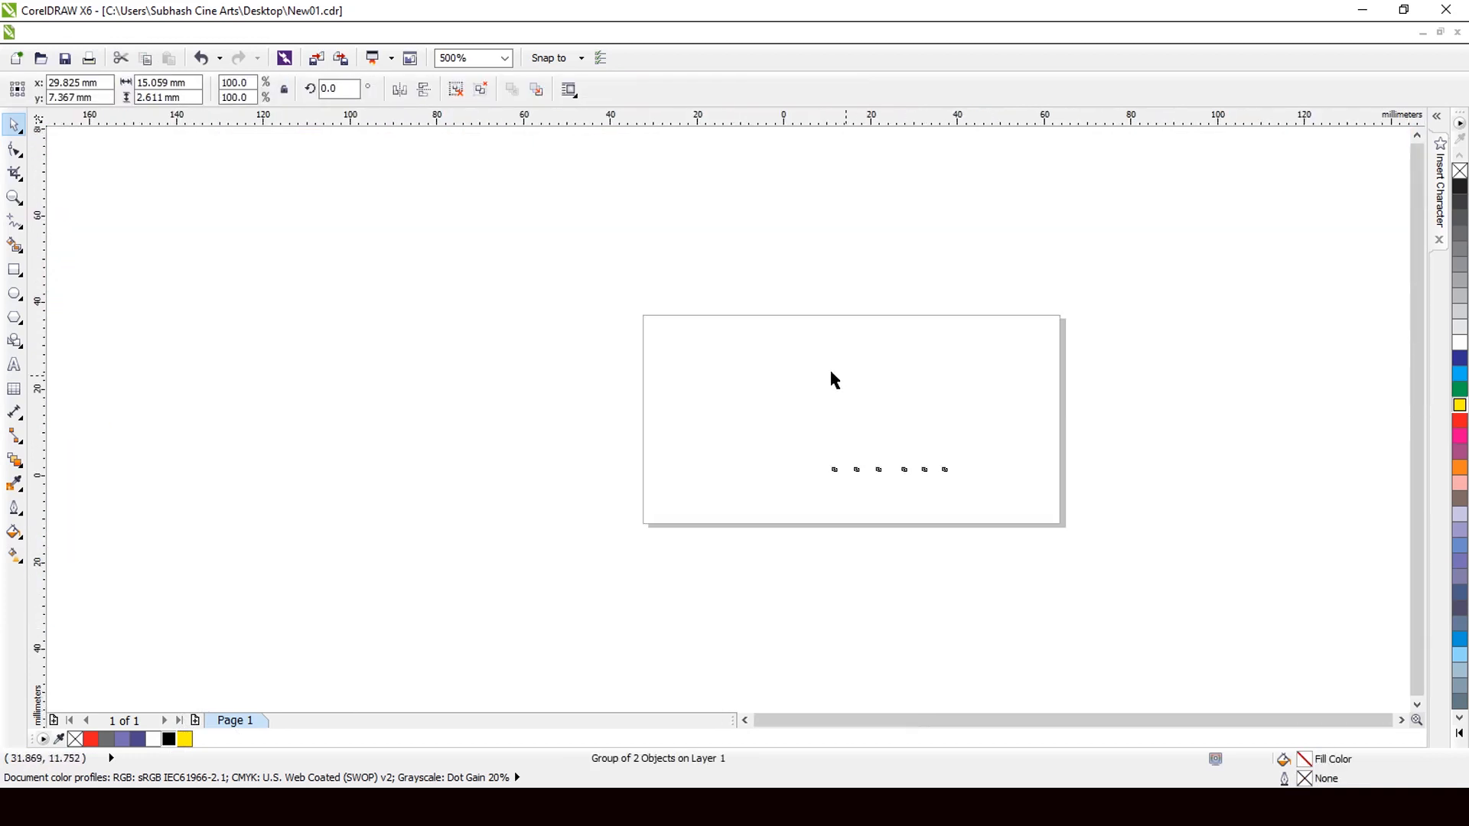
scroll(832, 367, up, 5)
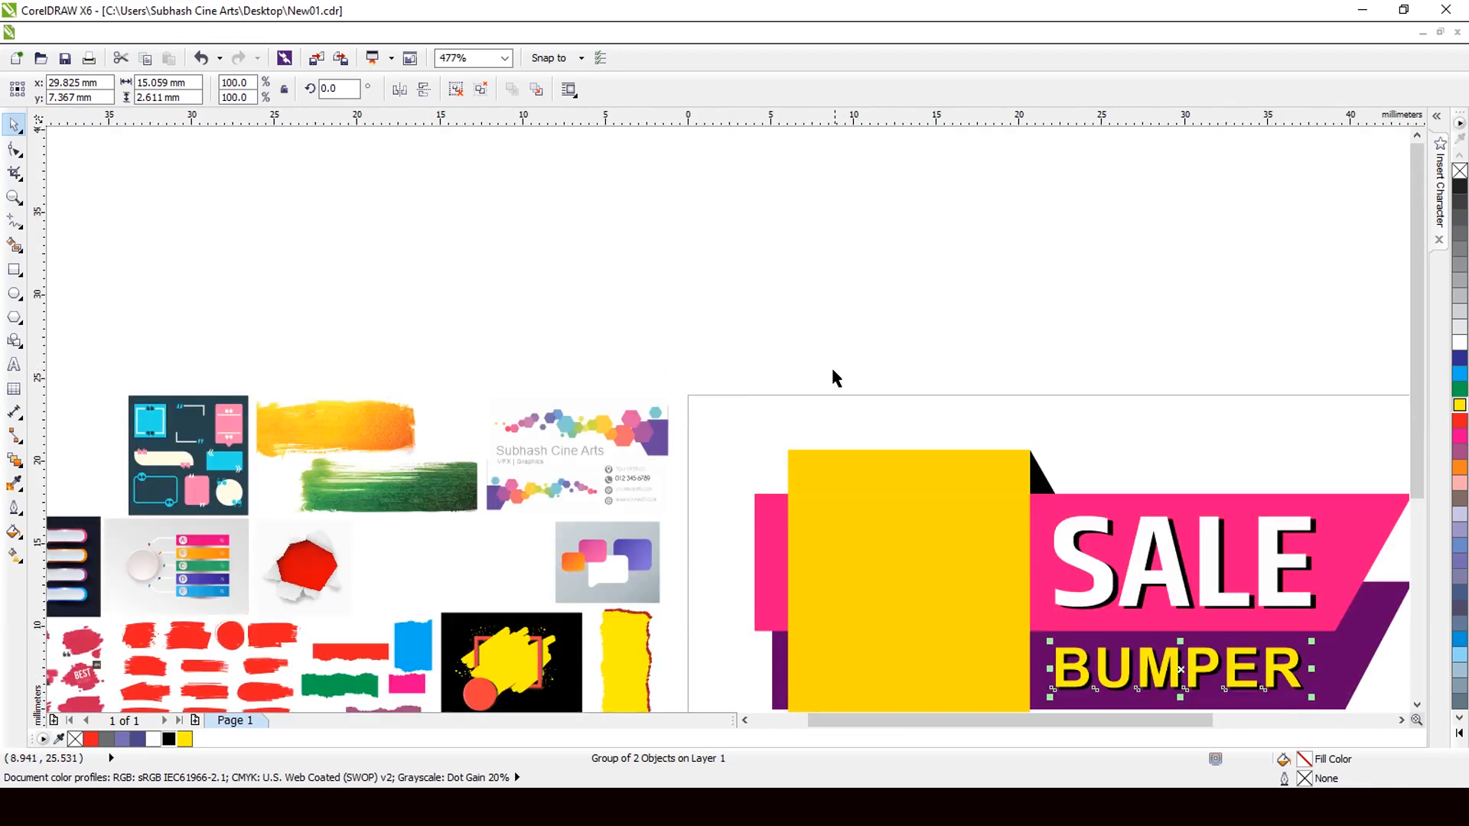
Start a text line over the banner reading '10 Jan.'.
click(832, 374)
click(14, 364)
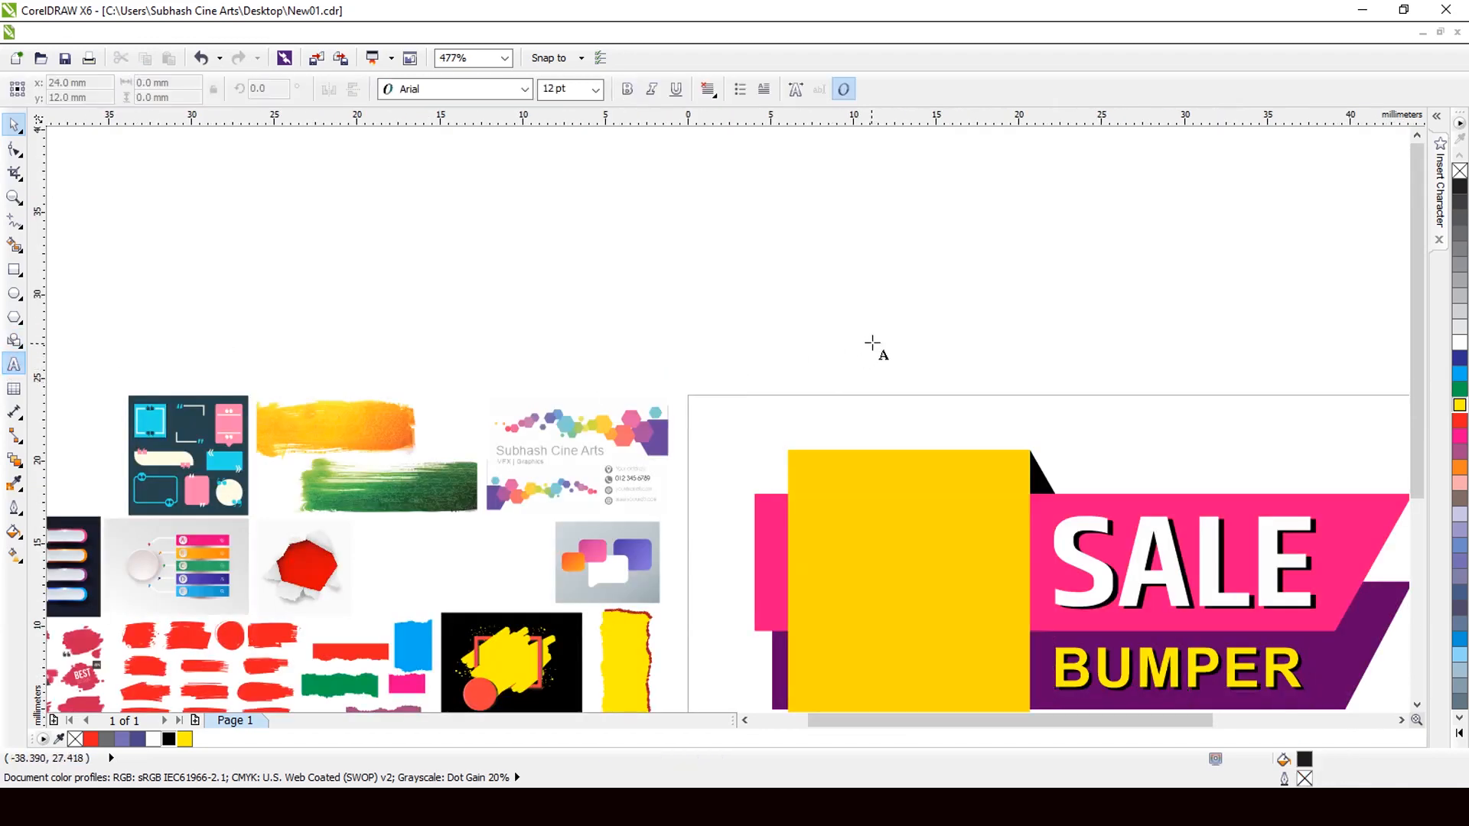
click(872, 344)
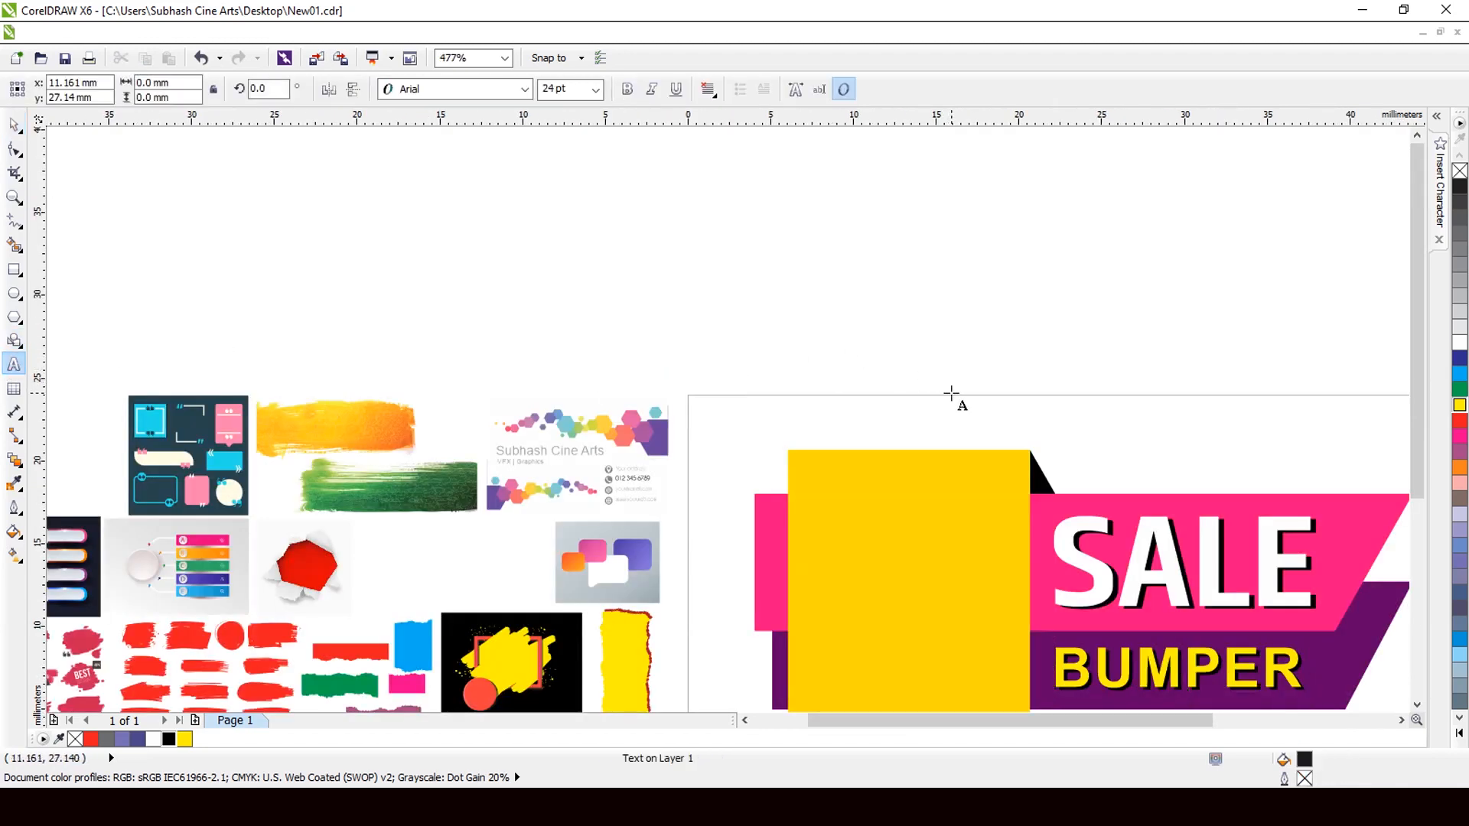
text(10)
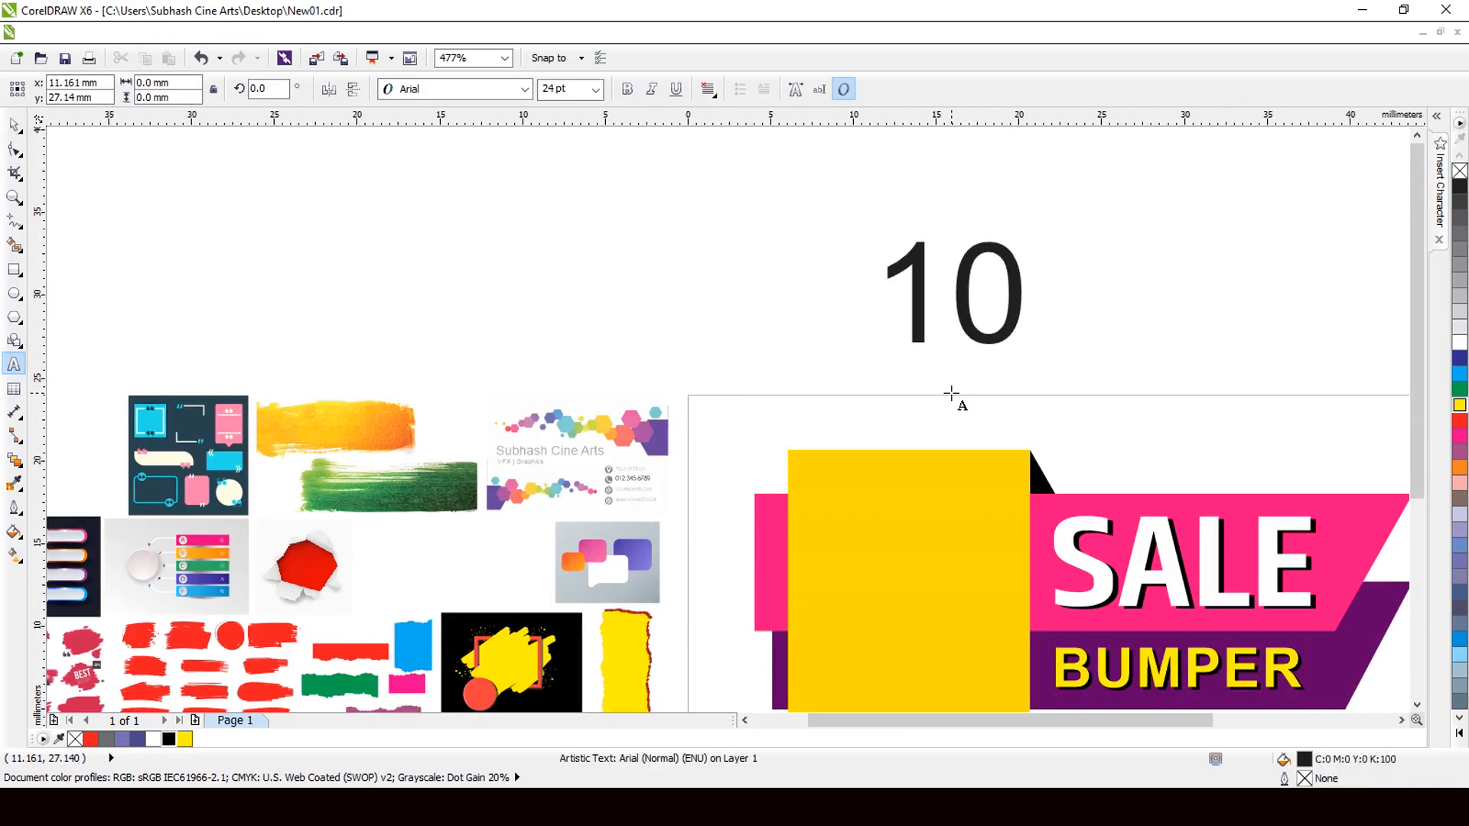
text( JAn)
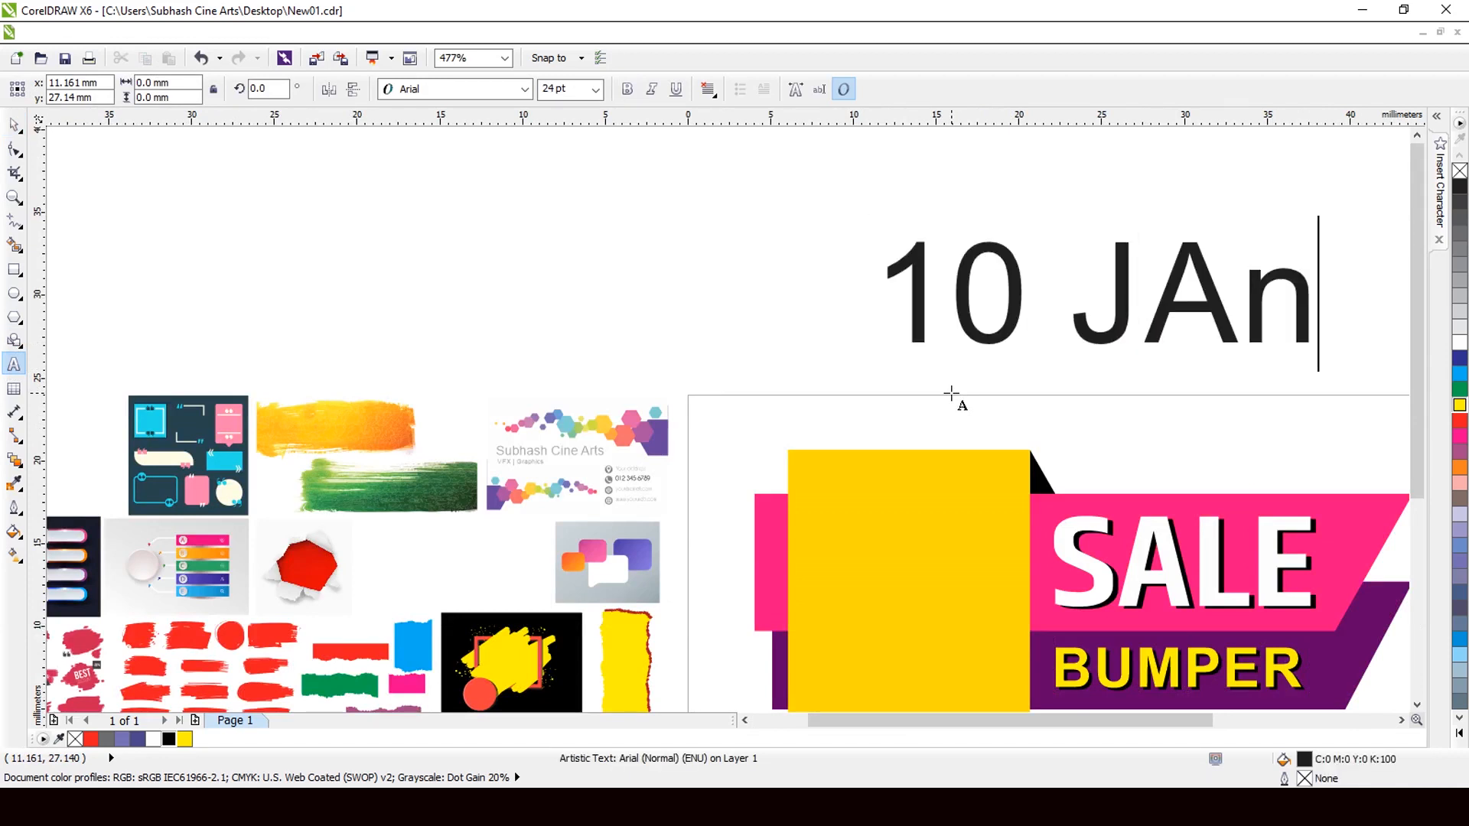
key(BackSpace)
key(BackSpace)
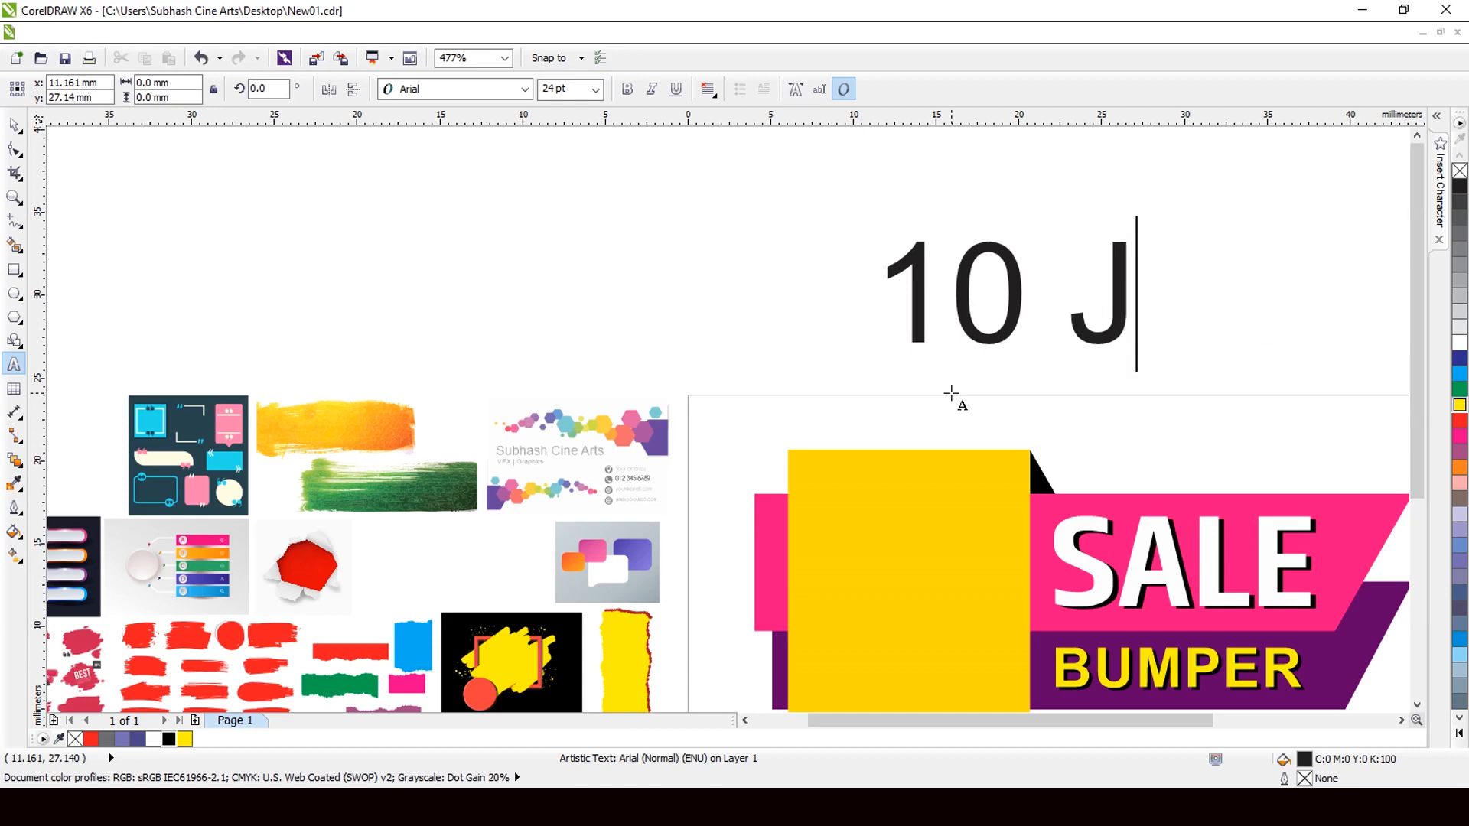
text(an)
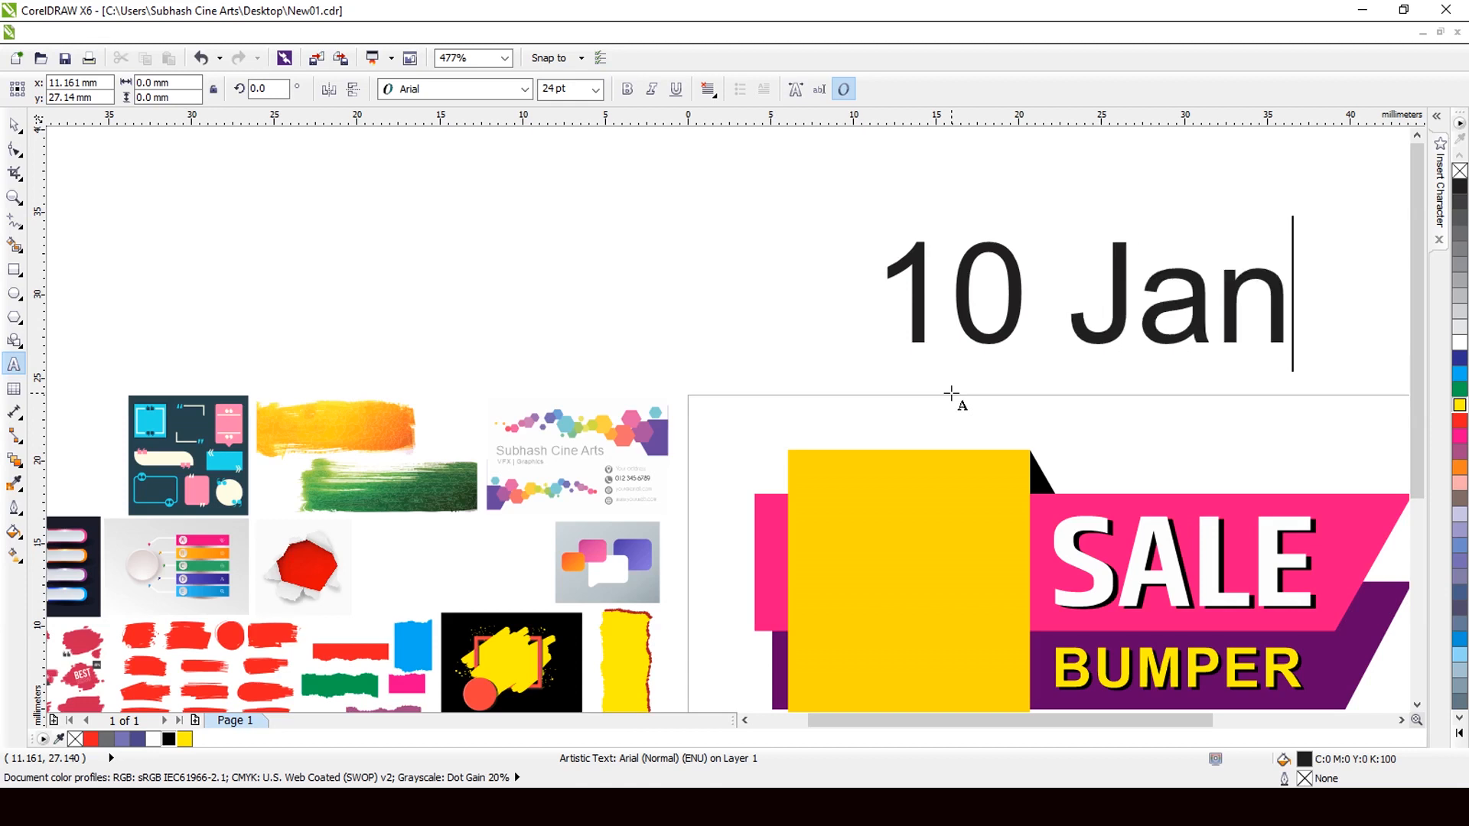
text(. T)
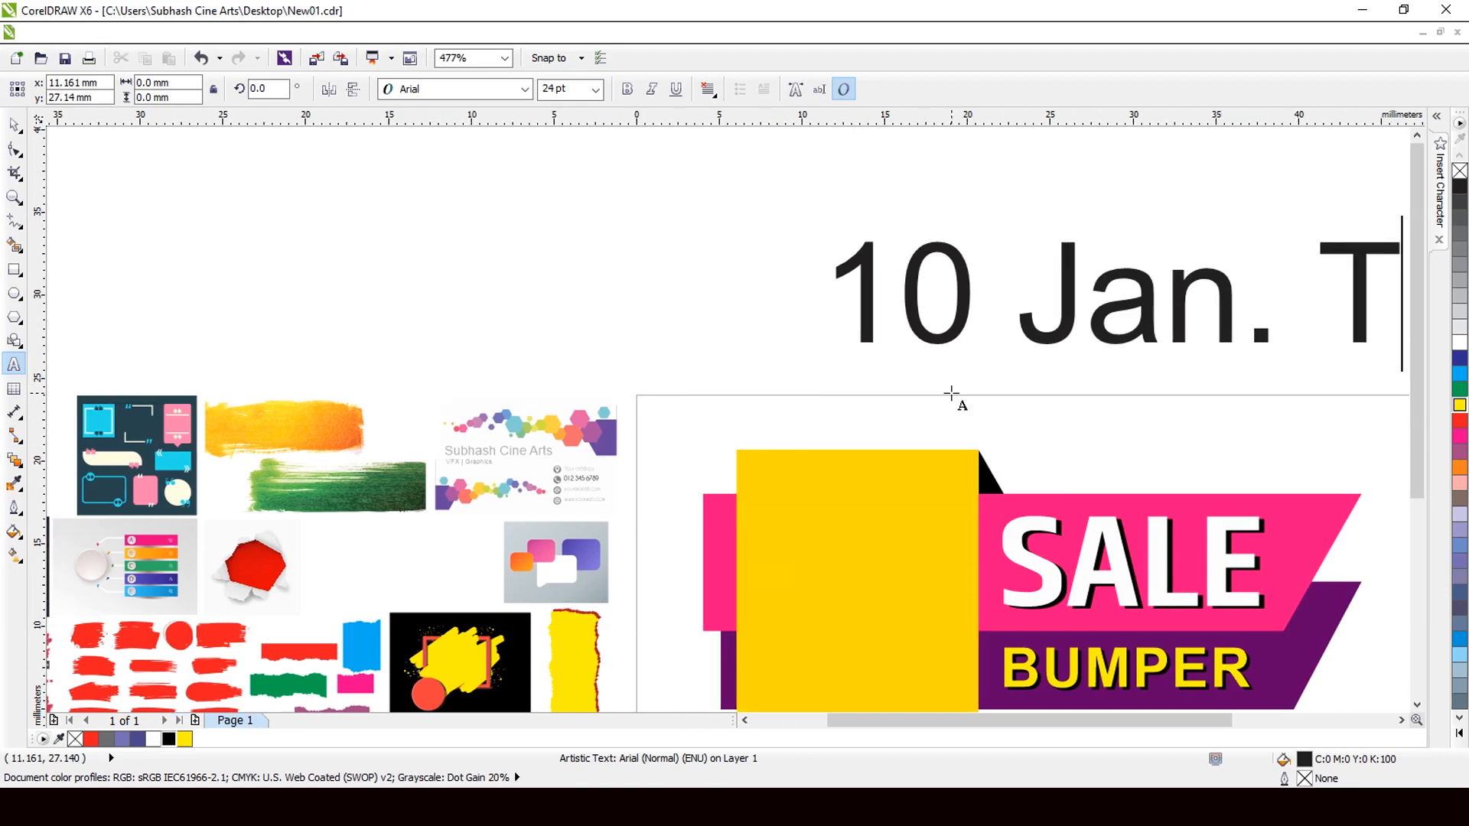
key(BackSpace)
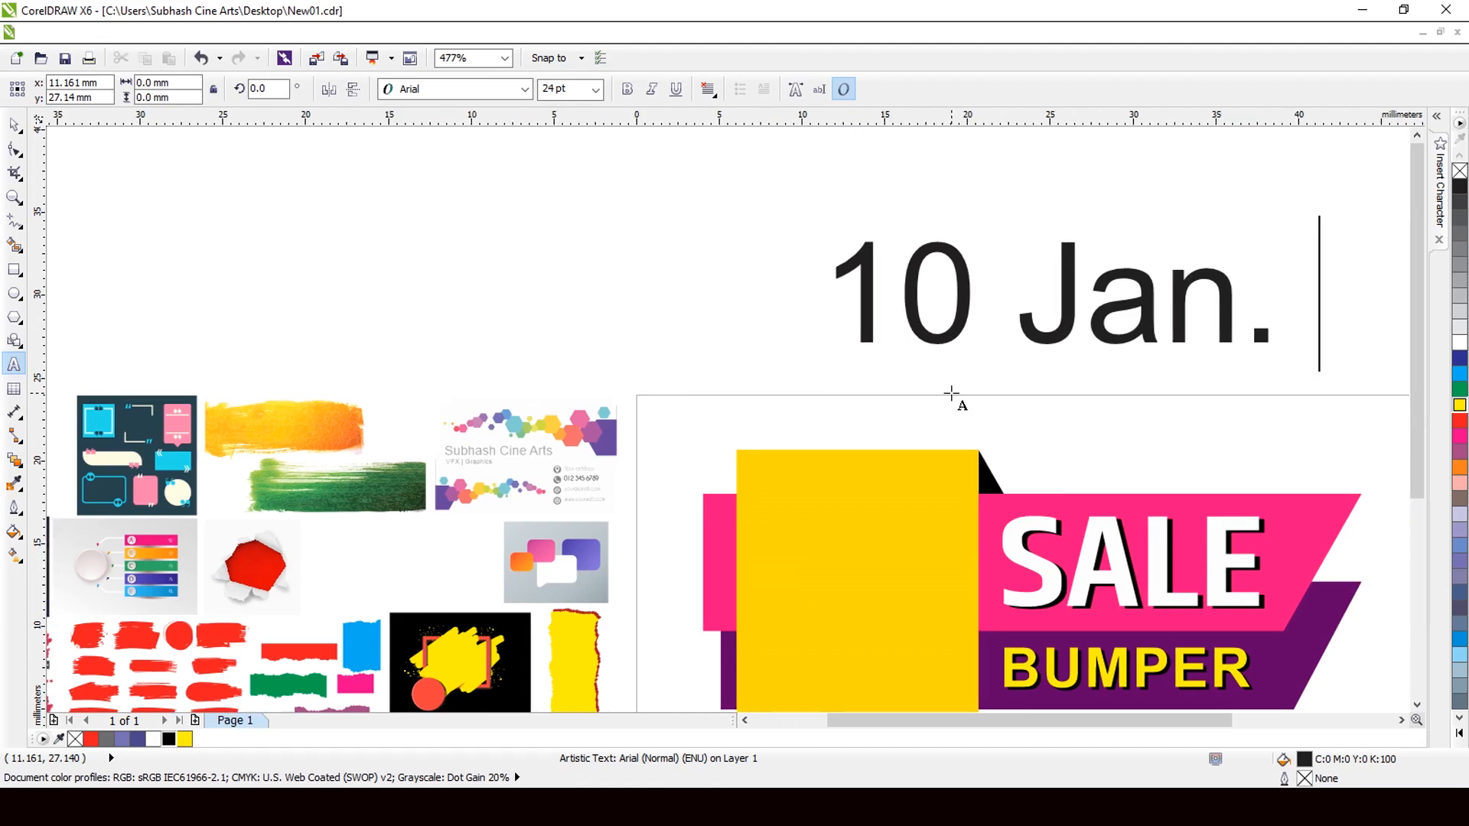
key(Return)
Add the lines 'To' and '31 Jan.' below it.
text(To)
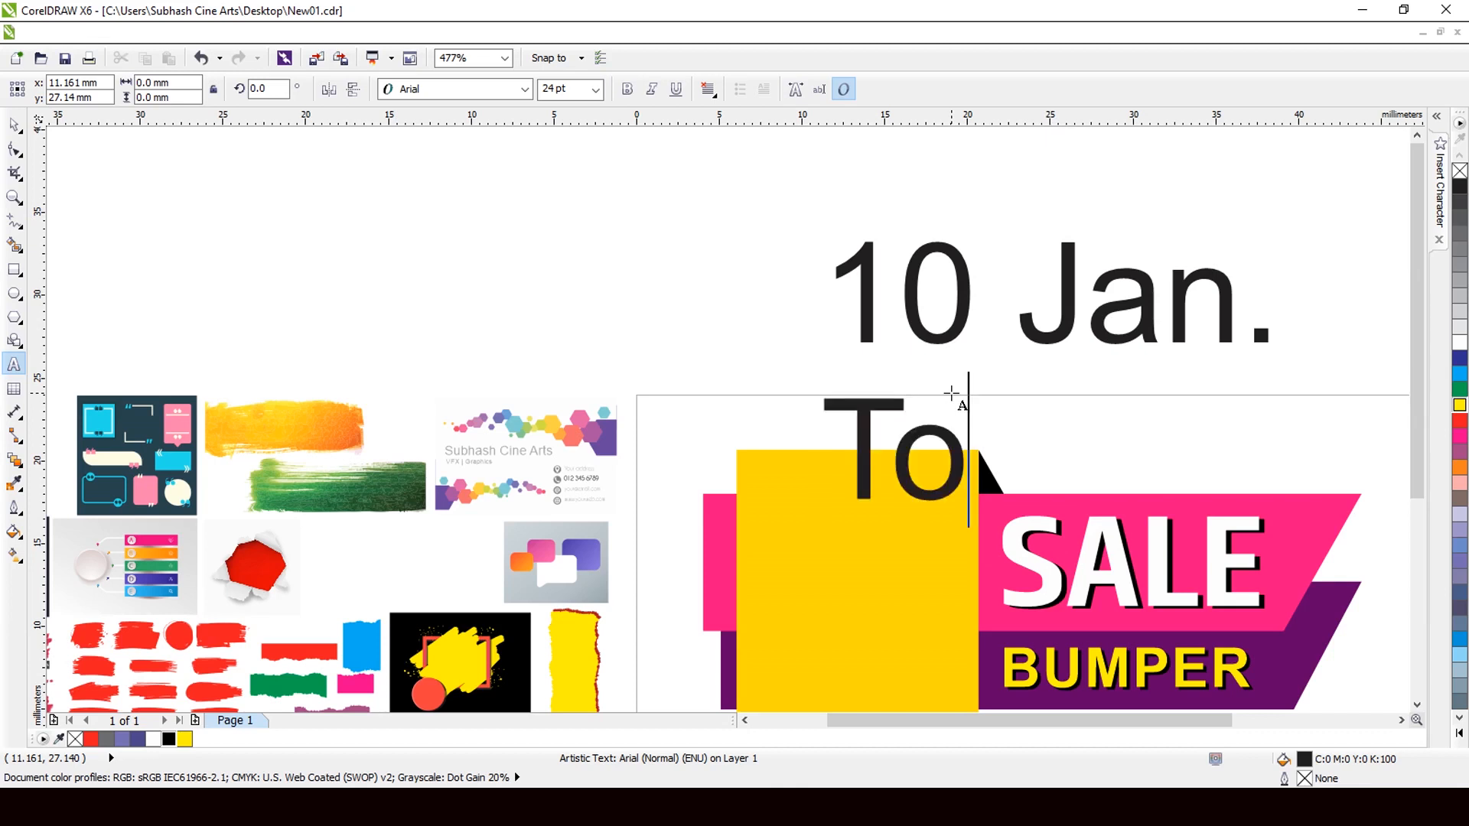
key(Return)
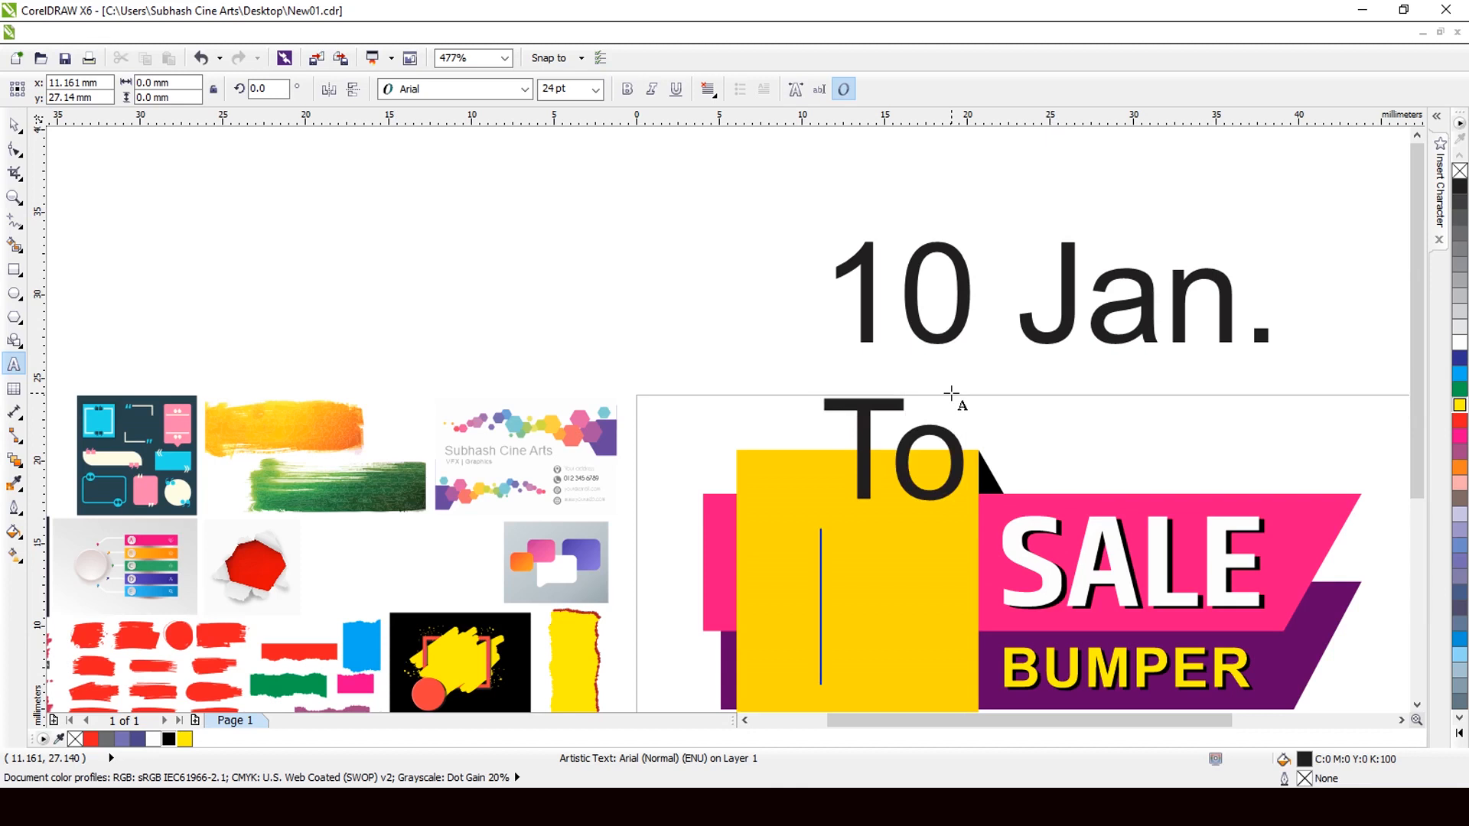
text(37)
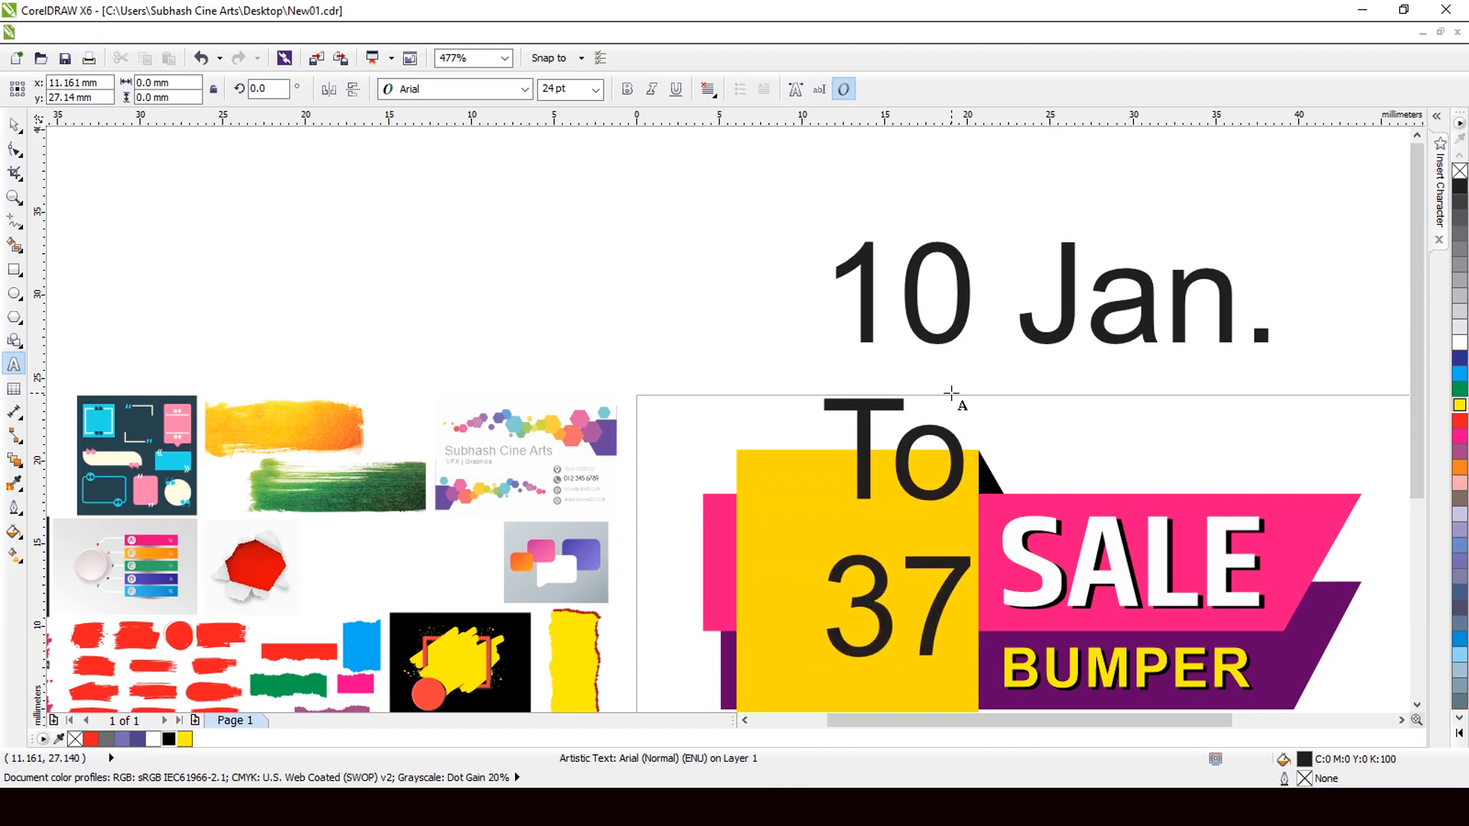
key(BackSpace)
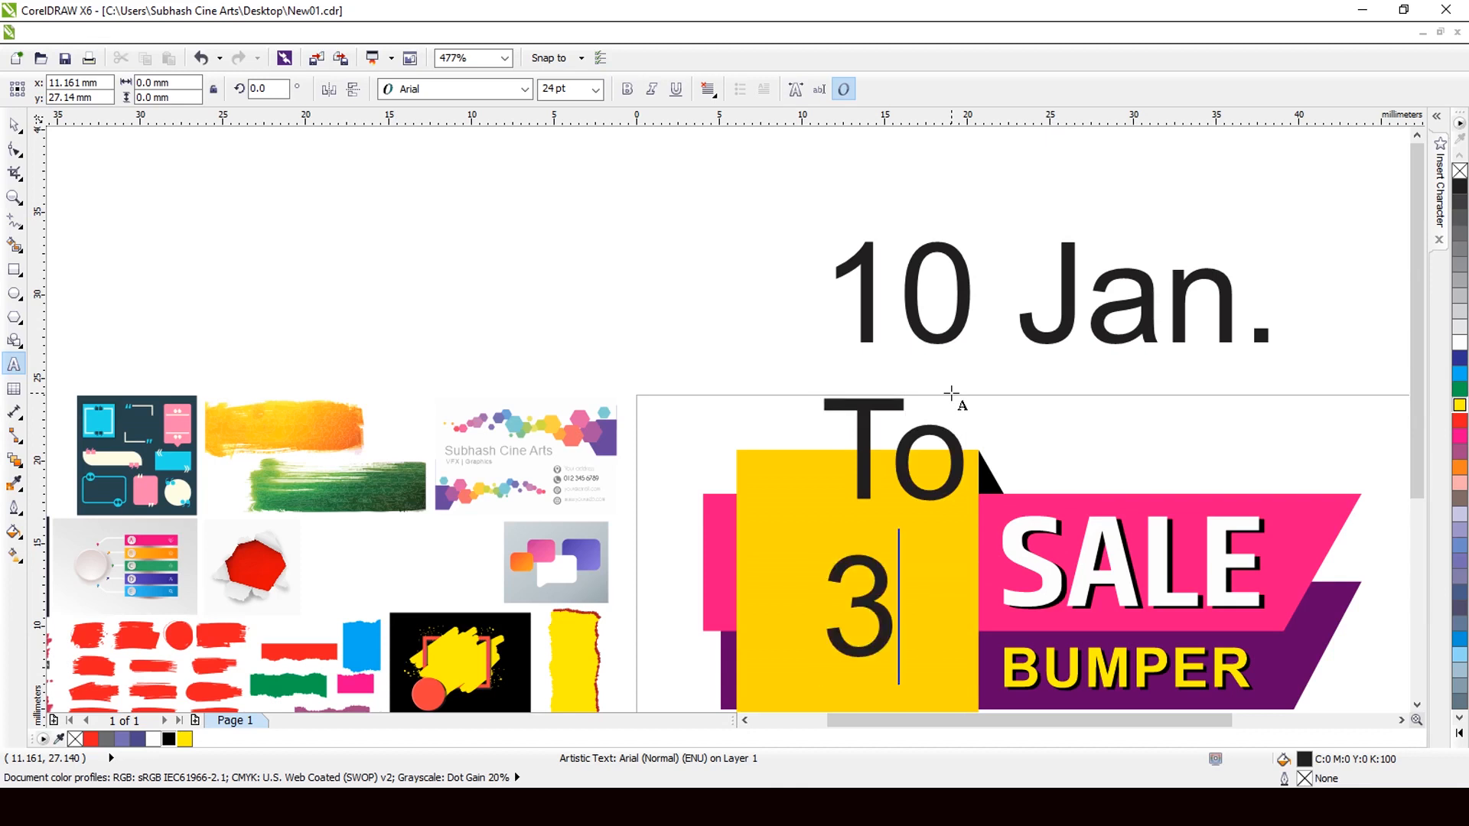
text(1)
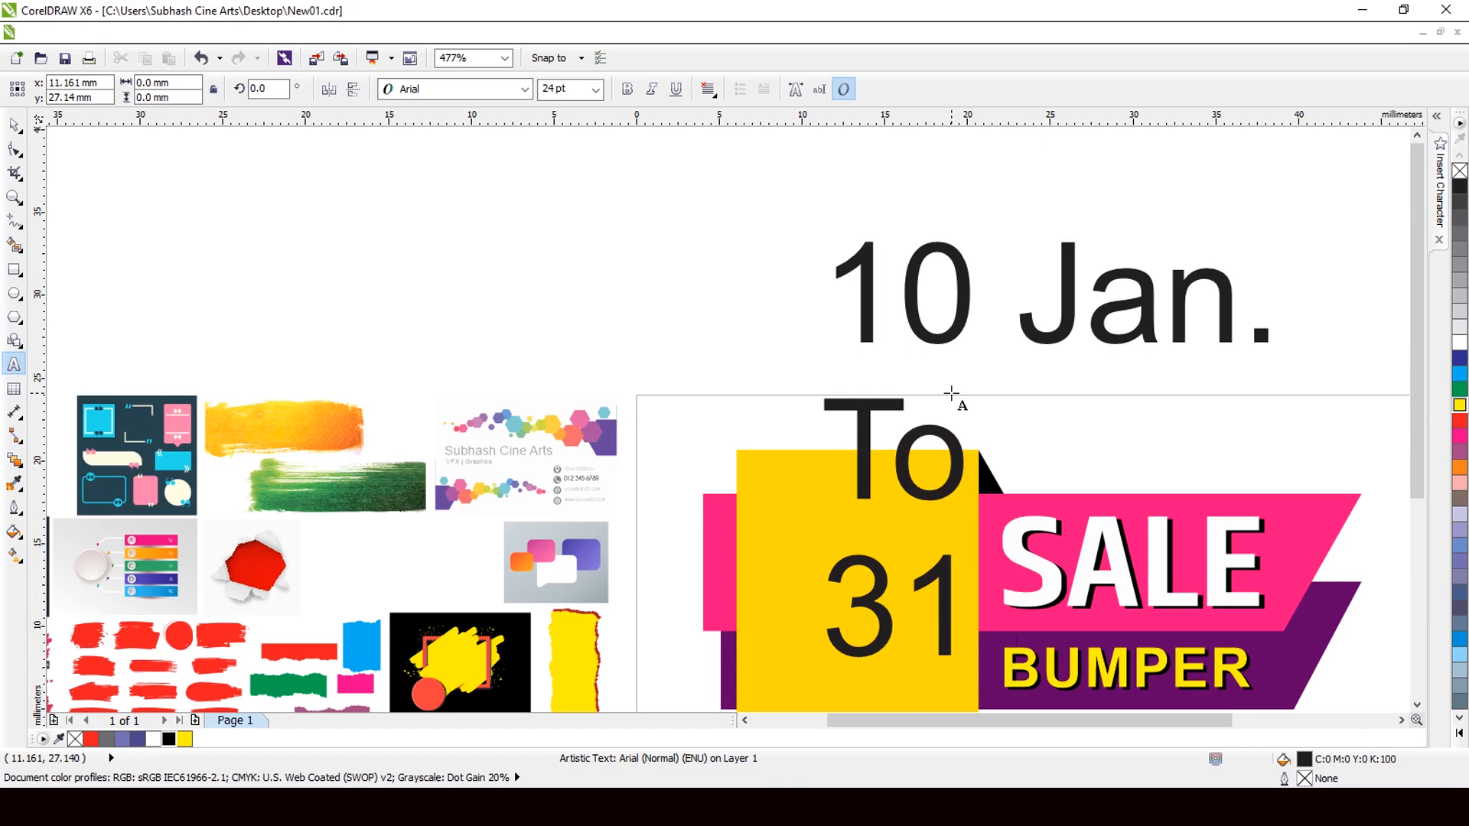
text( Jan)
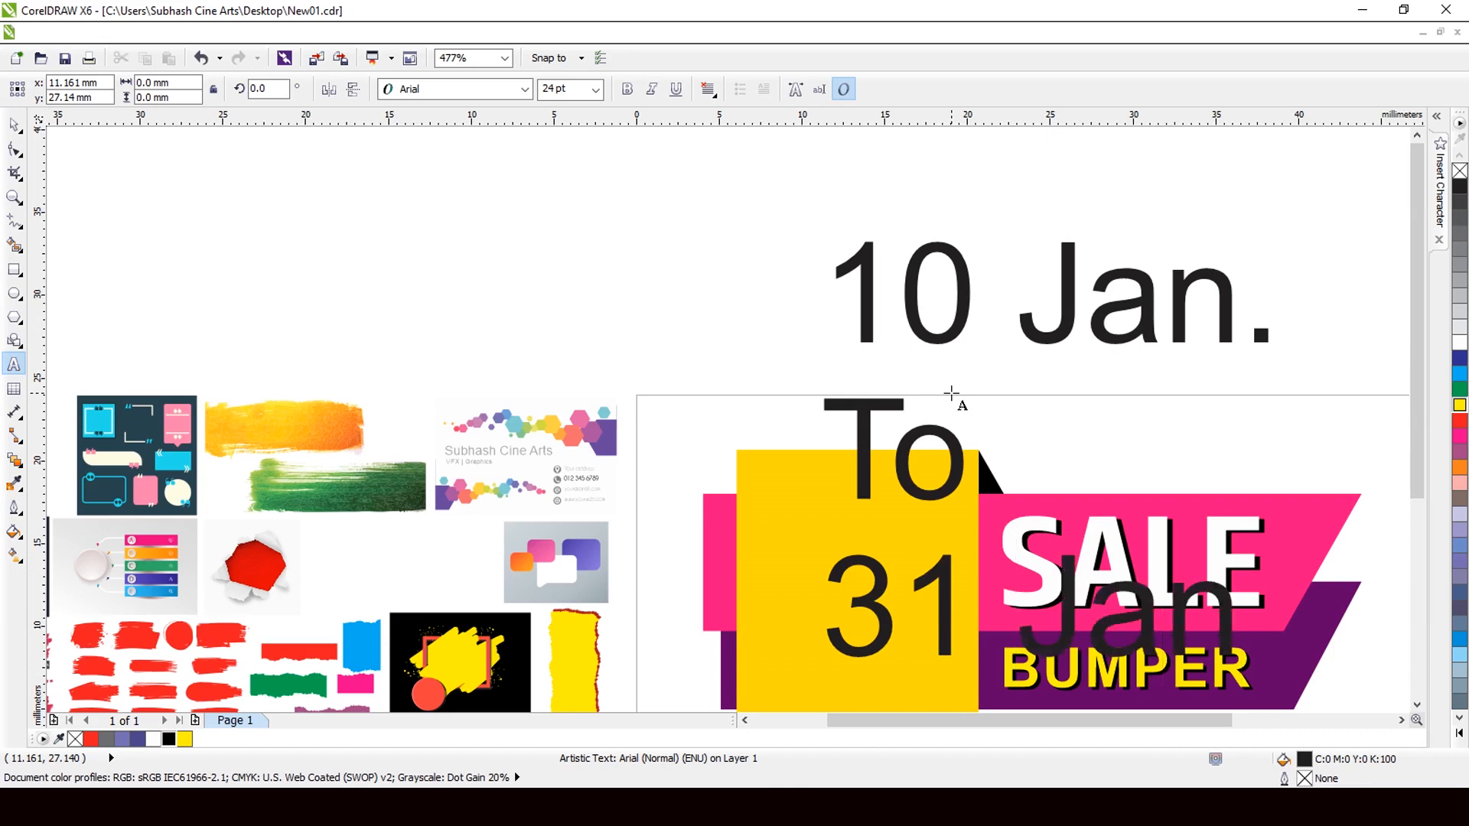
text(.)
key(ctrl+space)
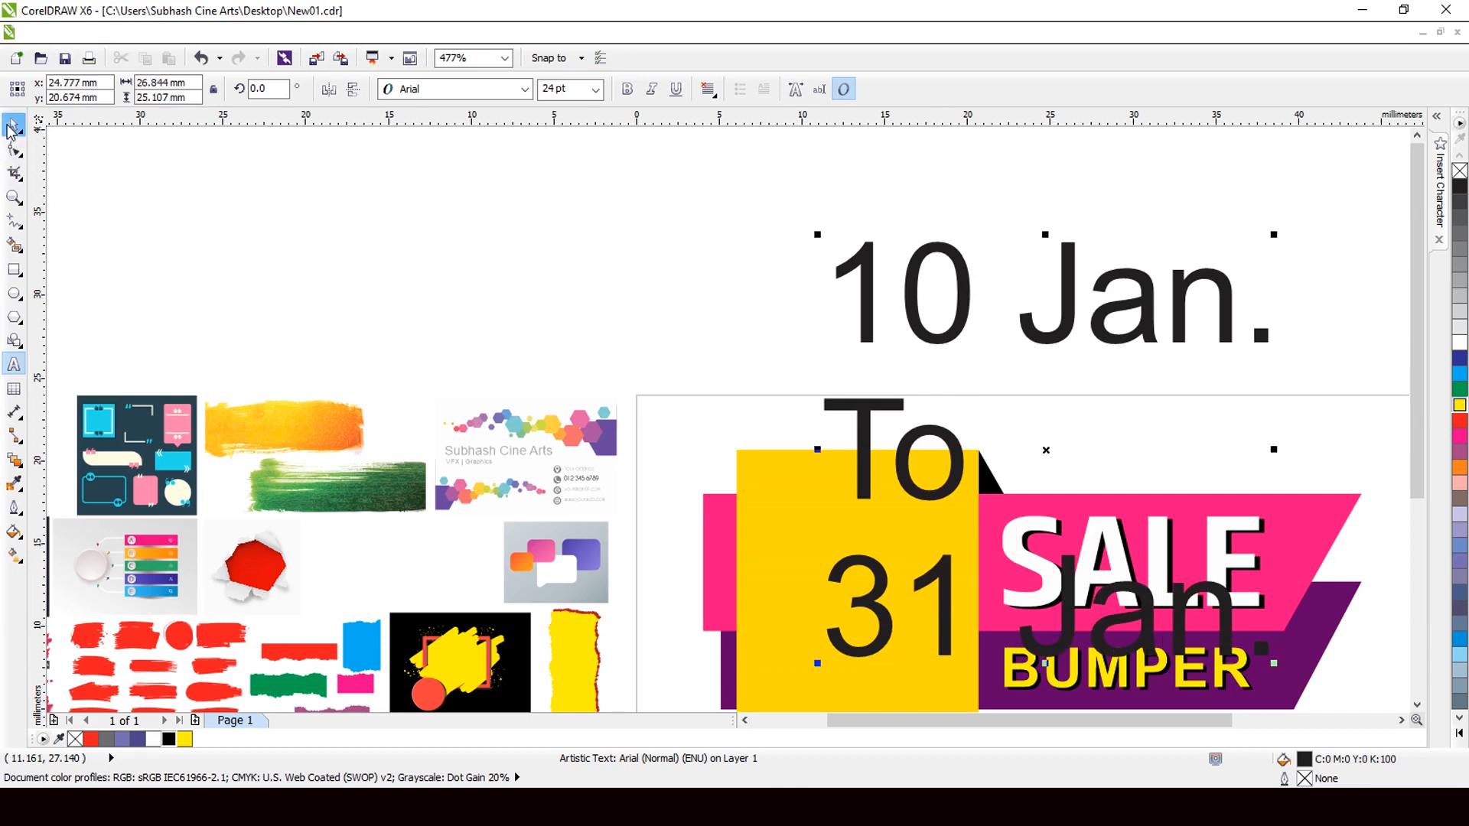
Make the date text bold and centre-aligned.
click(627, 90)
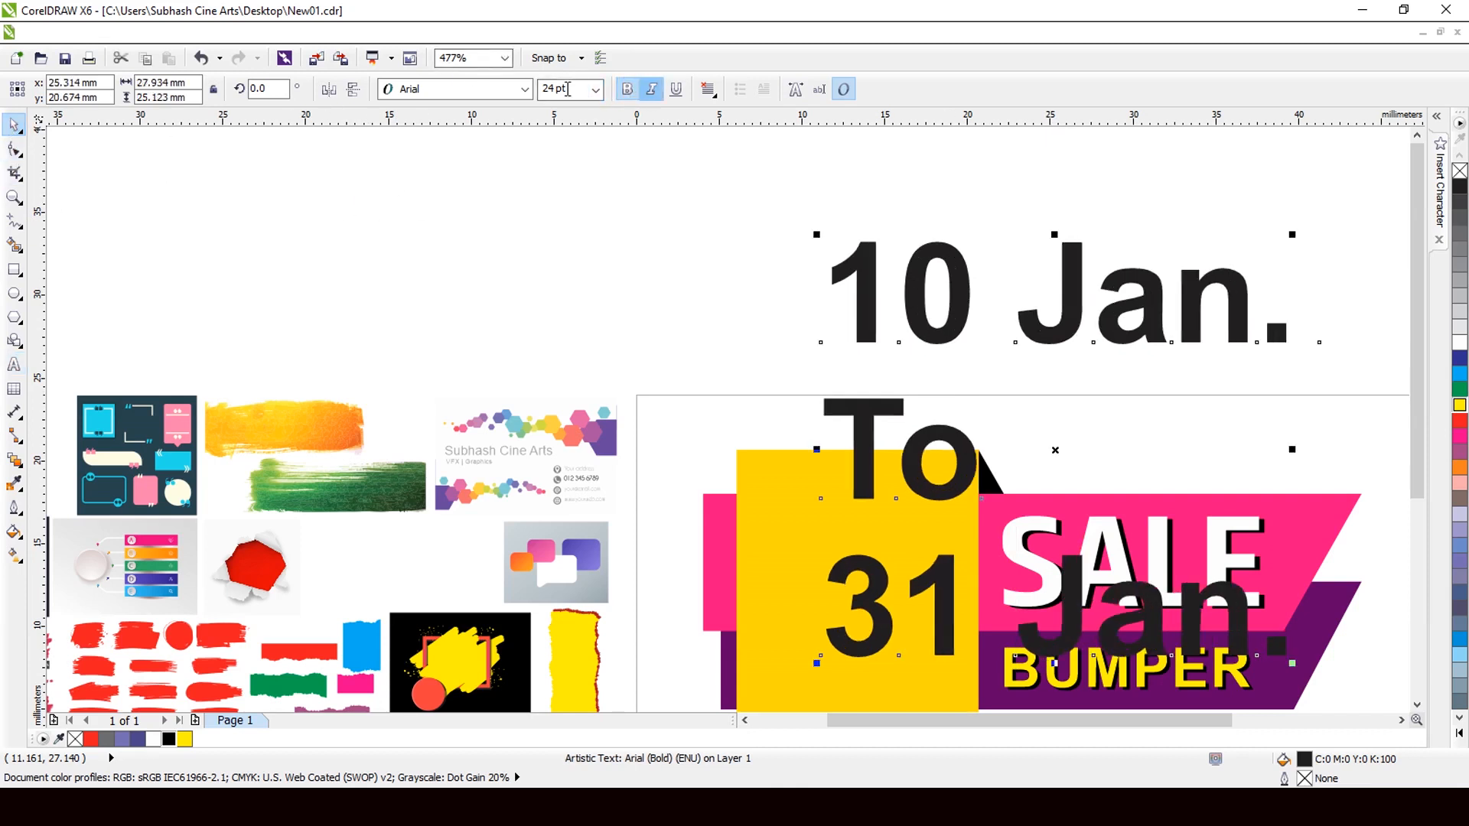
click(708, 90)
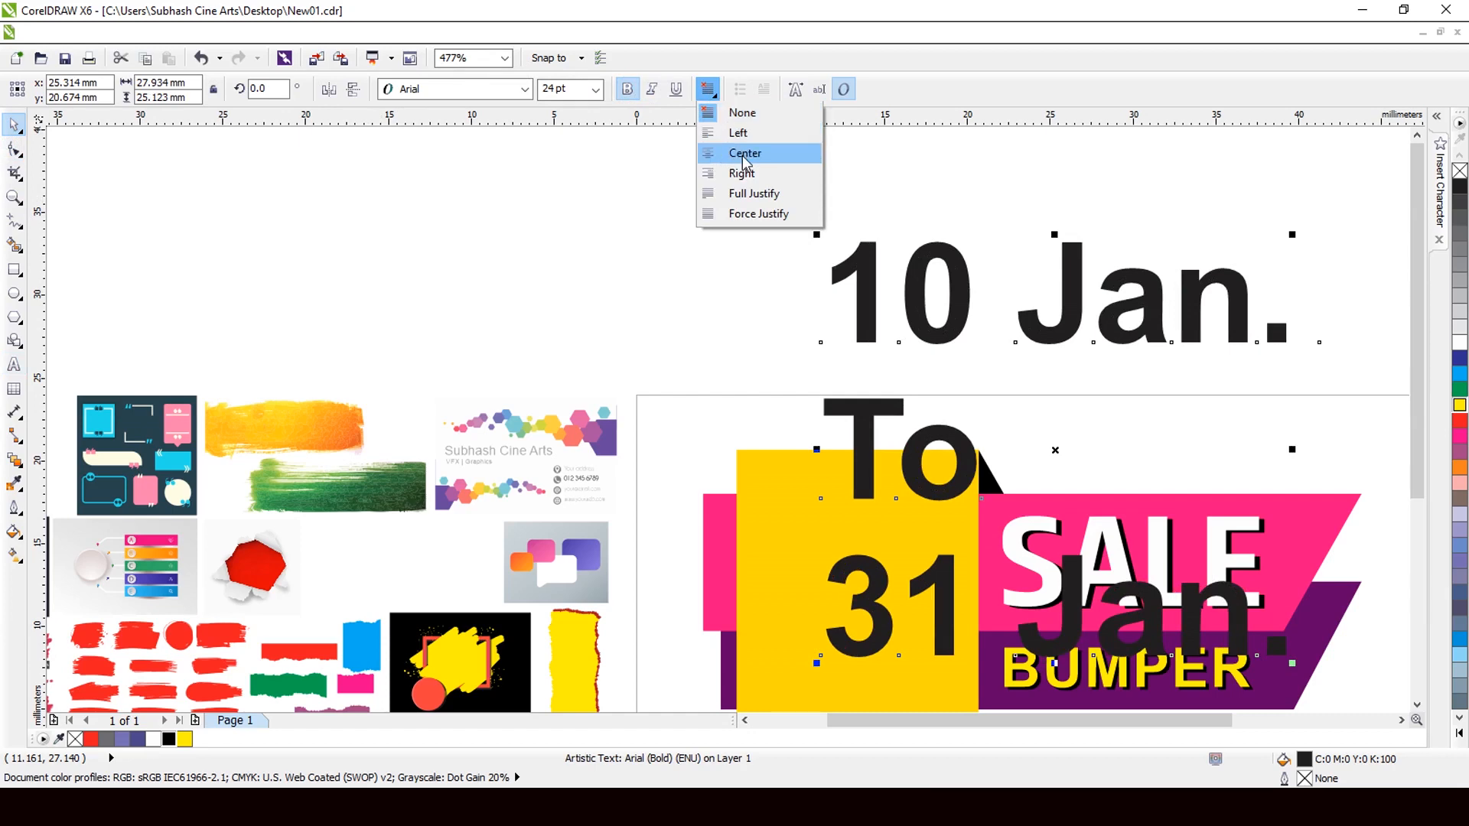
click(742, 153)
Shrink the date text to about 9.456 pt and move it into the yellow box.
scroll(714, 270, down, 1)
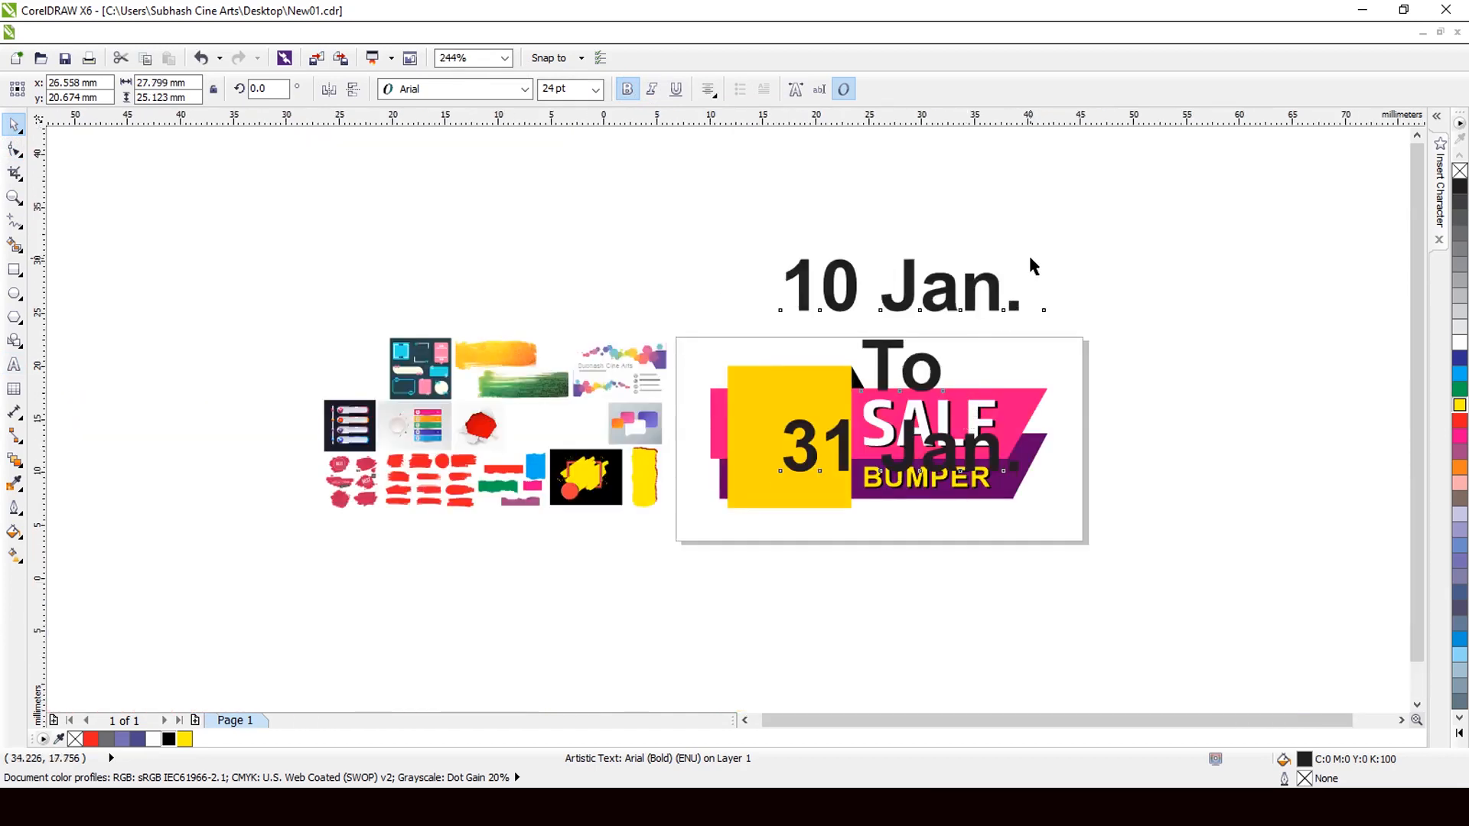
drag(1034, 220, 853, 390)
drag(838, 463, 744, 447)
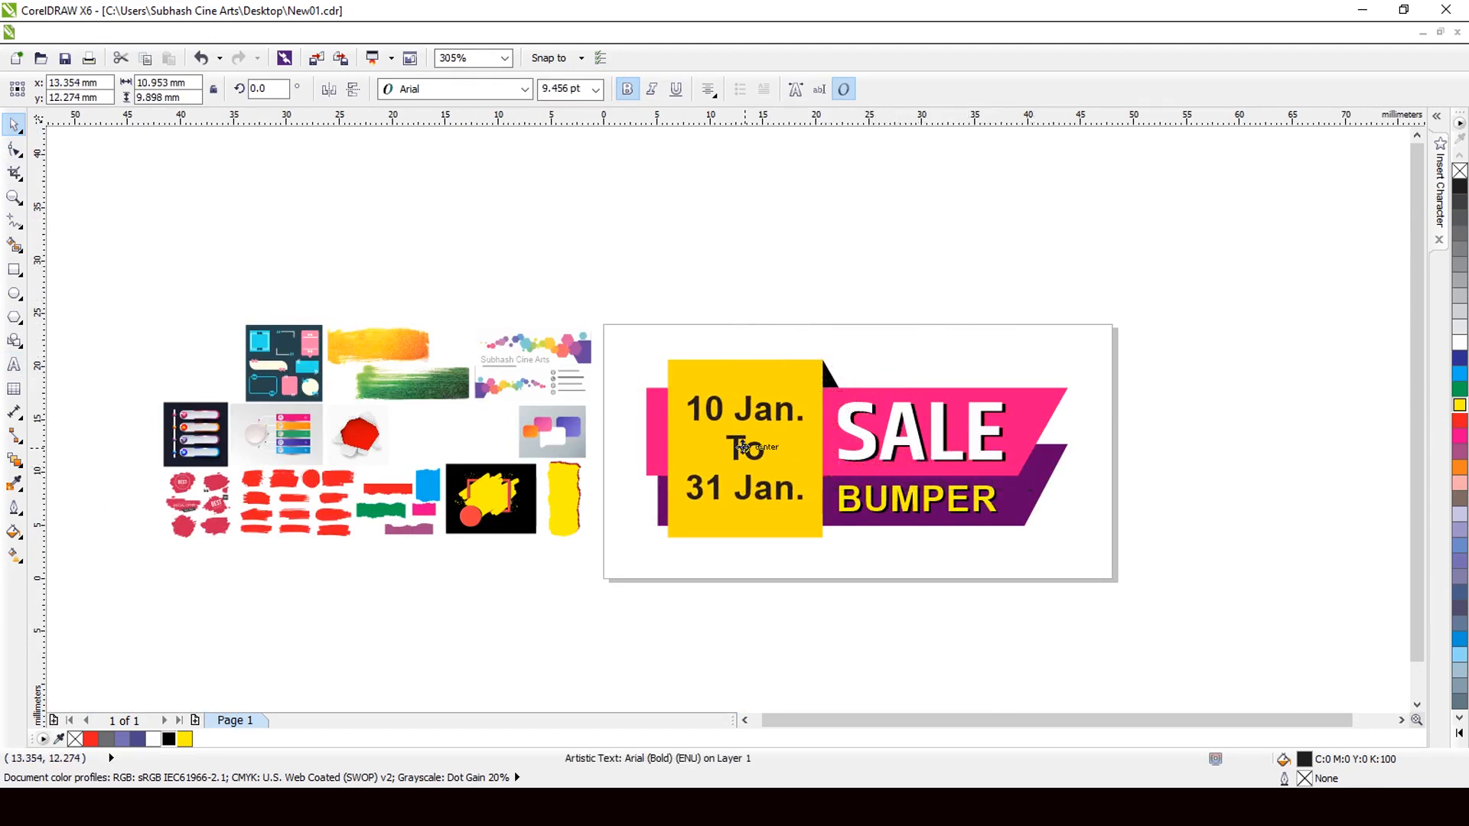
click(490, 89)
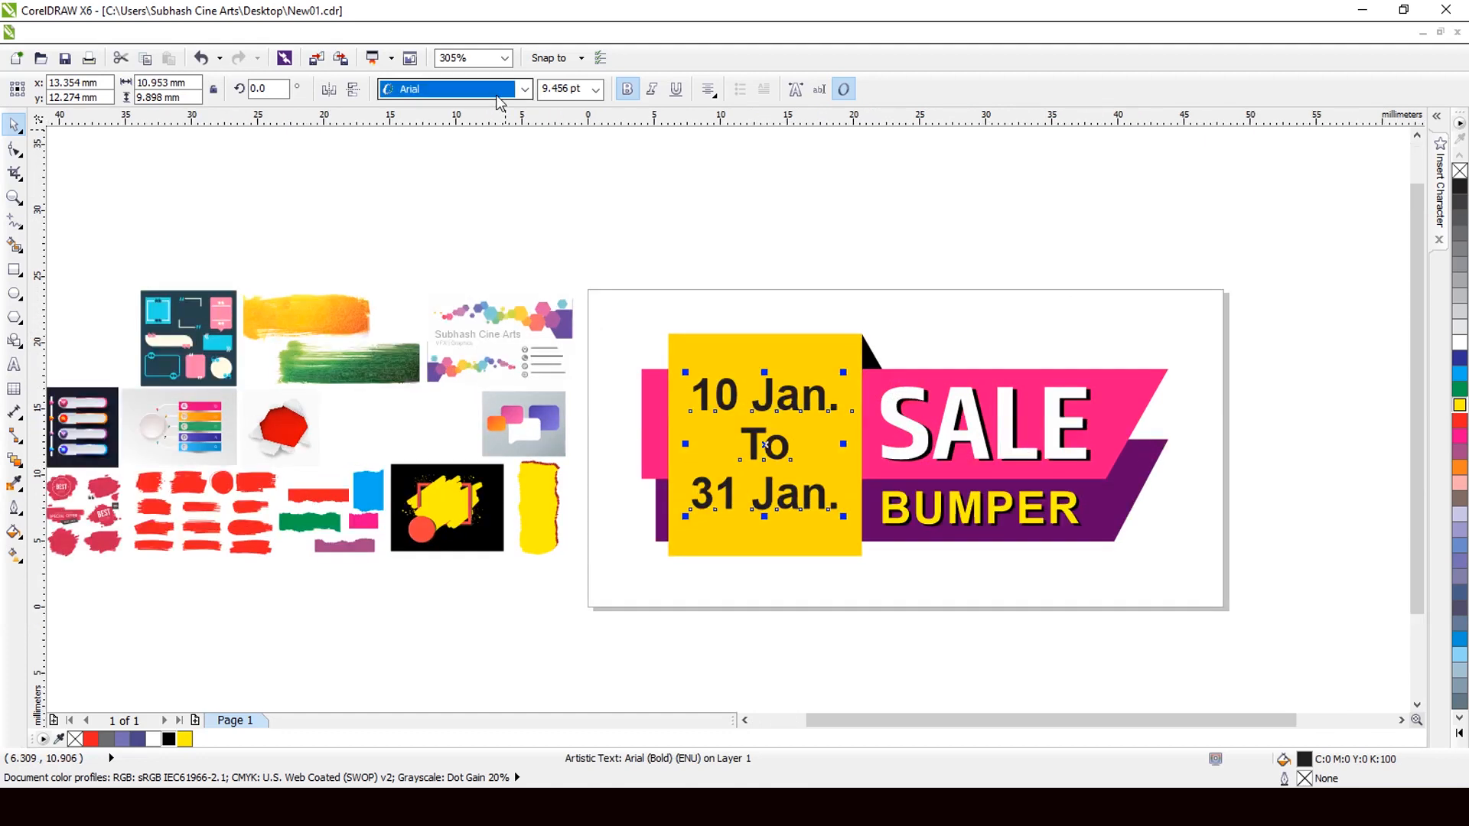
Try Khand SemiBold on the date text and pull its lines closer together.
click(525, 89)
click(488, 130)
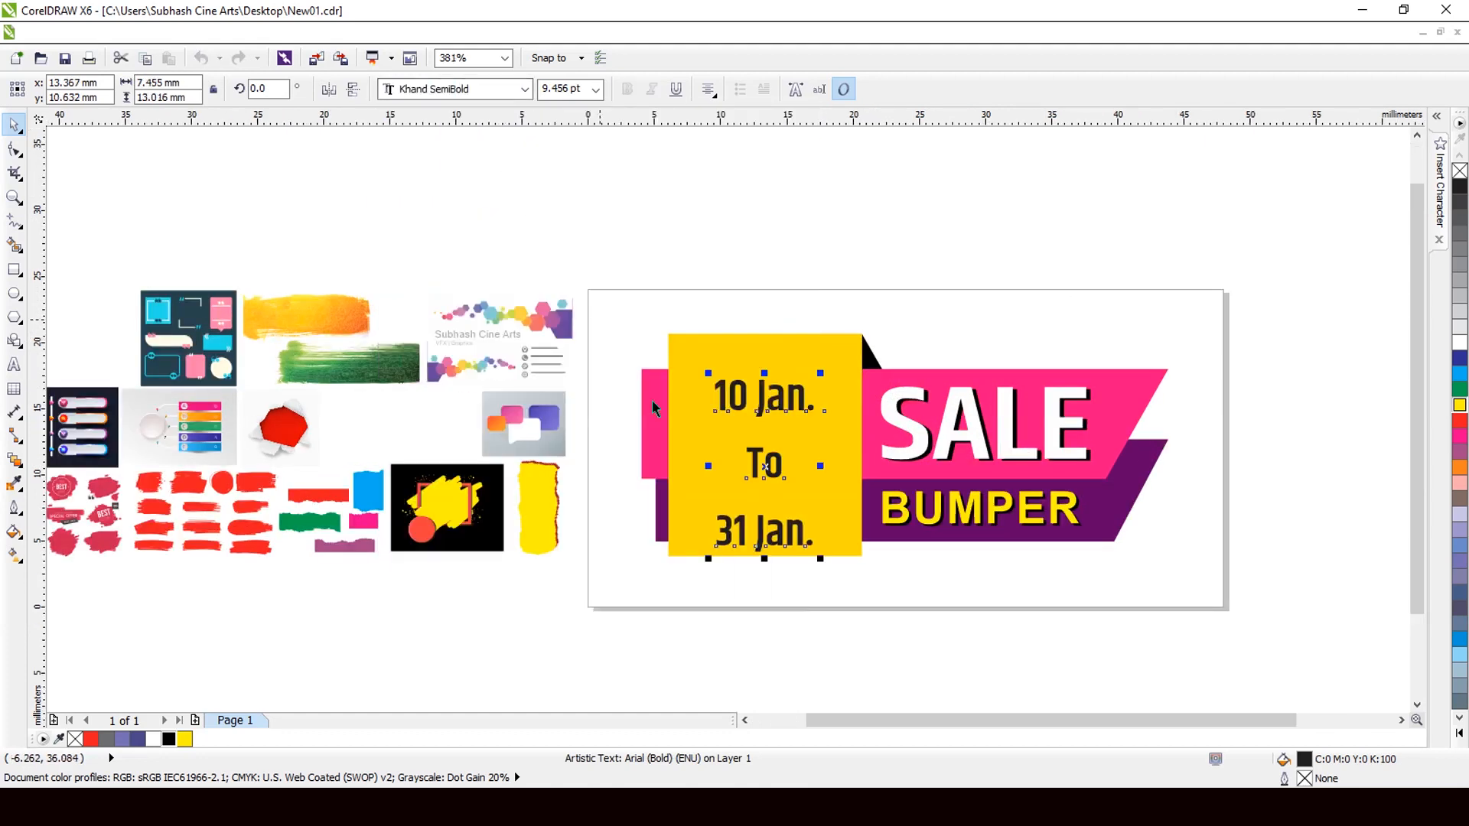
click(23, 155)
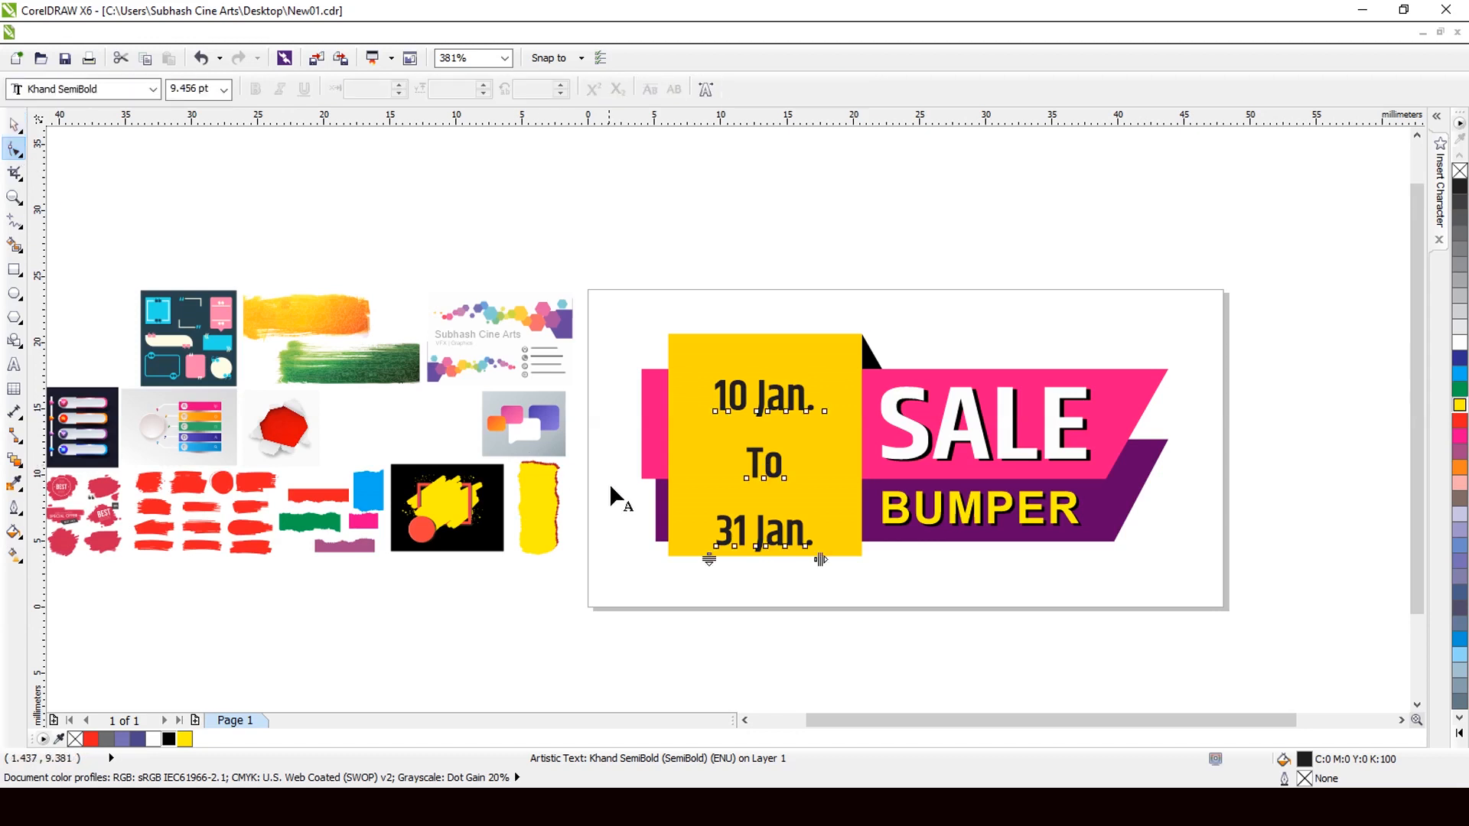
drag(709, 559, 707, 492)
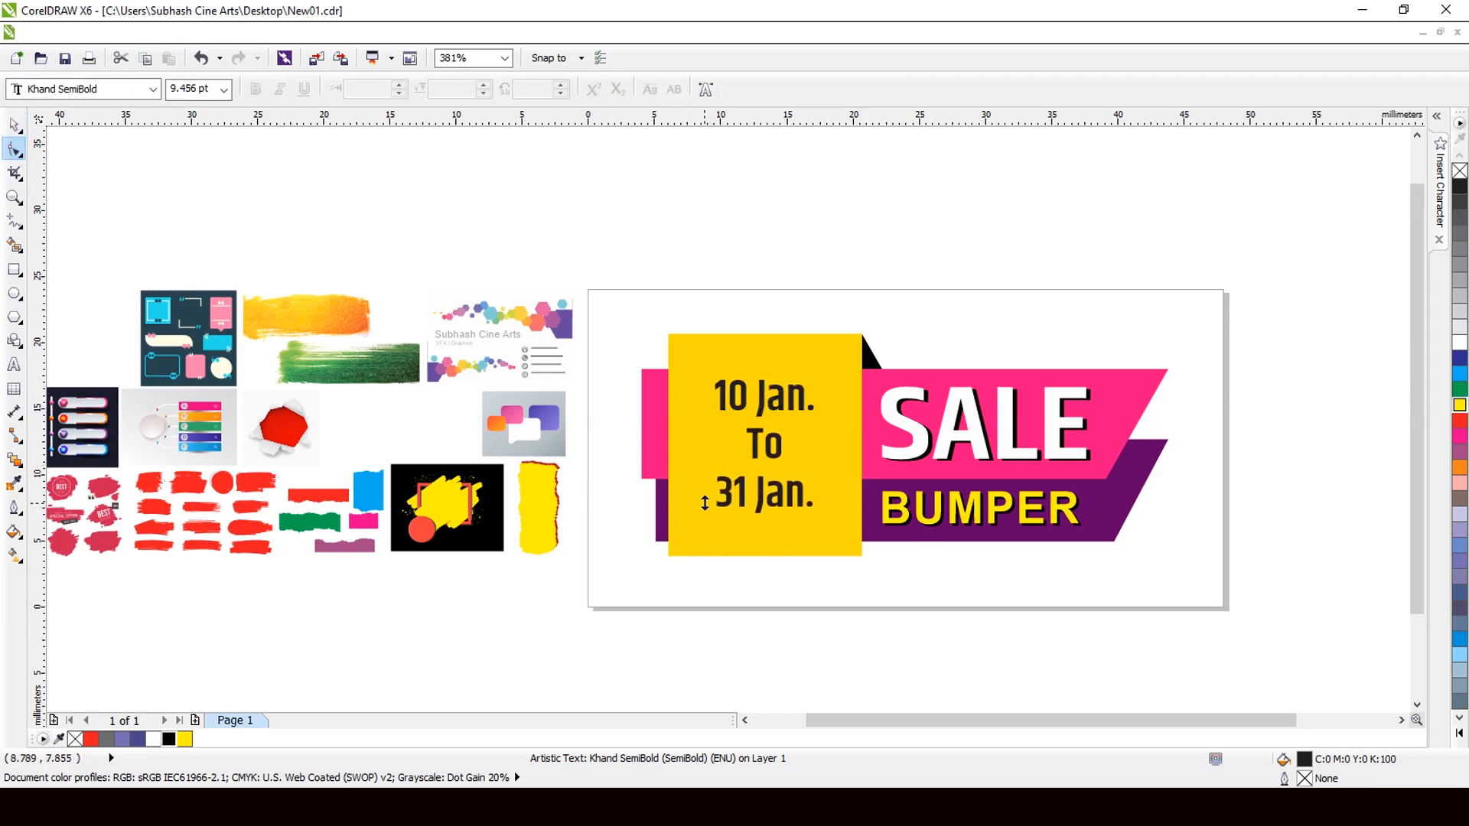
click(14, 126)
Revert the date text to Arial and spread its three lines down the yellow box.
click(525, 88)
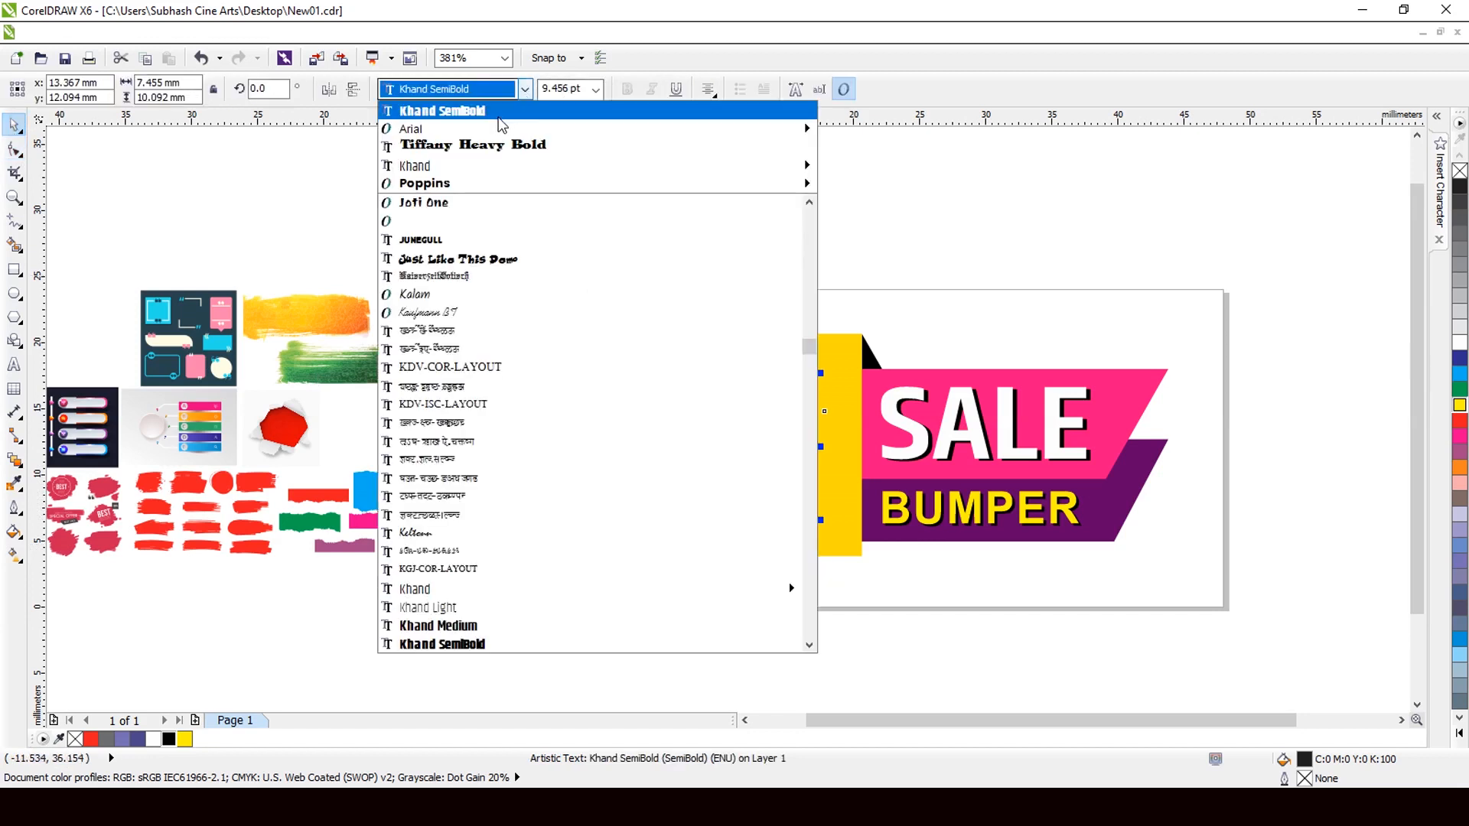
mouse_move(479, 170)
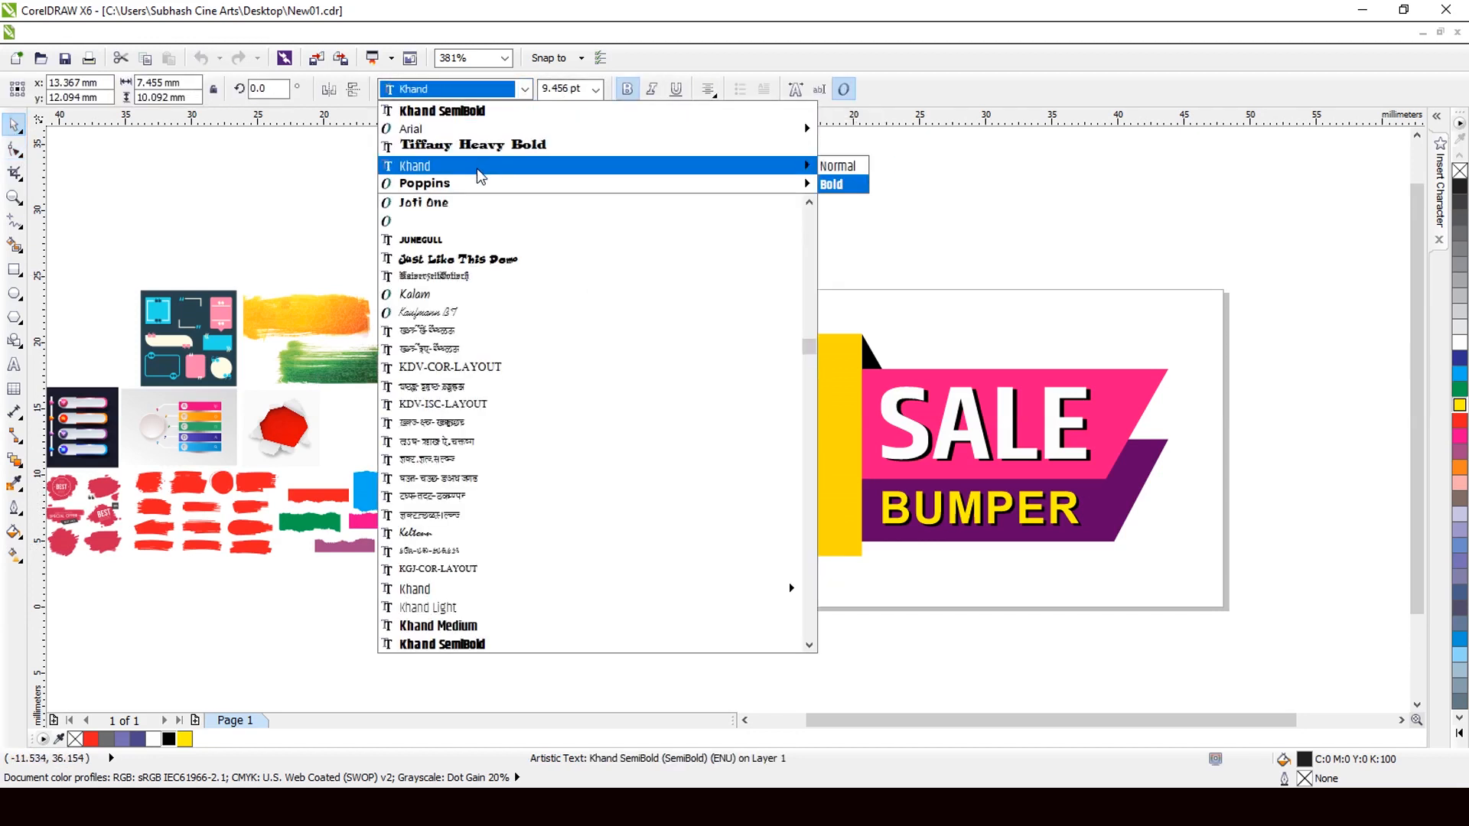
click(471, 127)
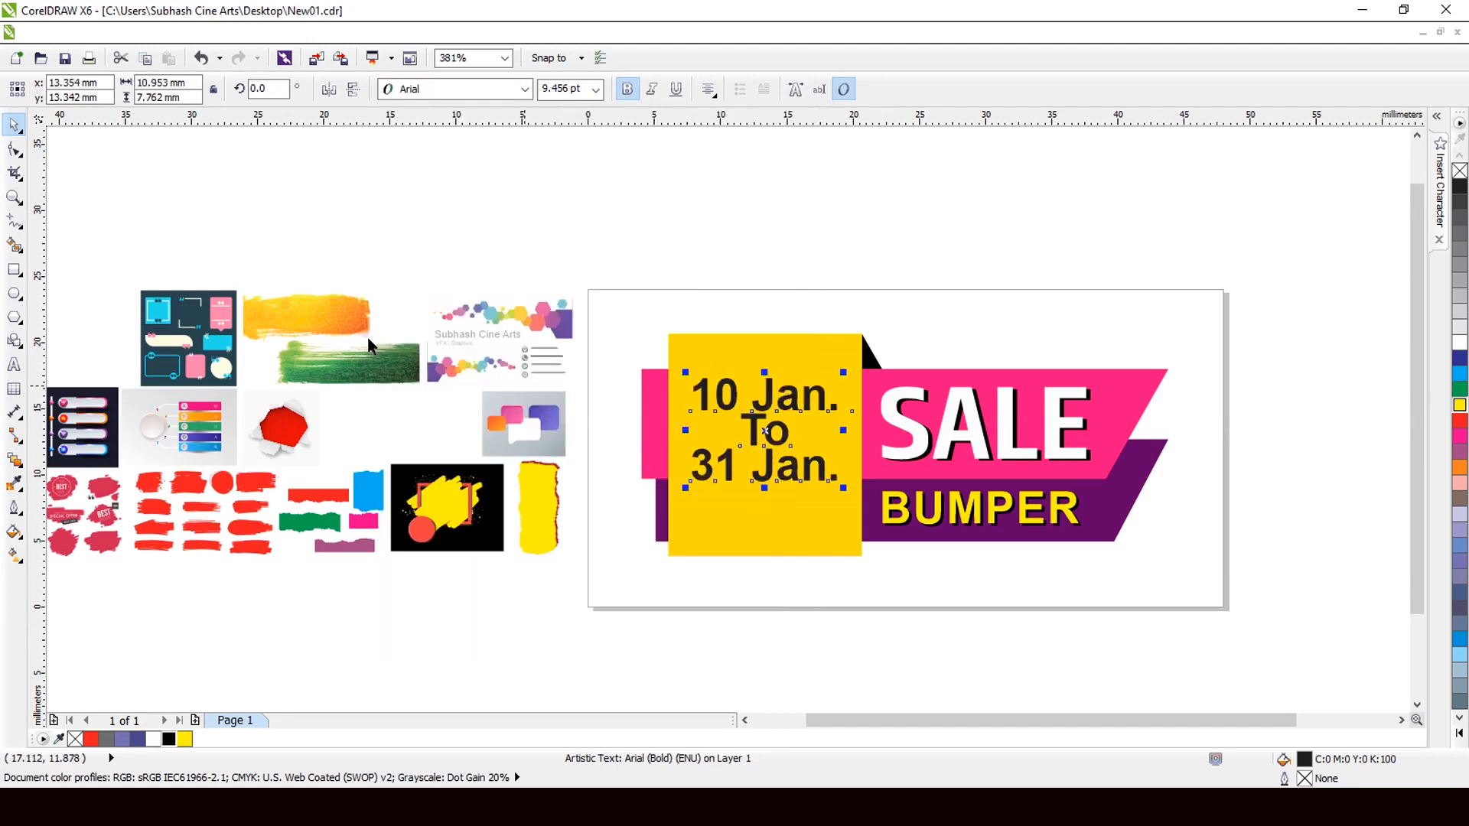
click(14, 149)
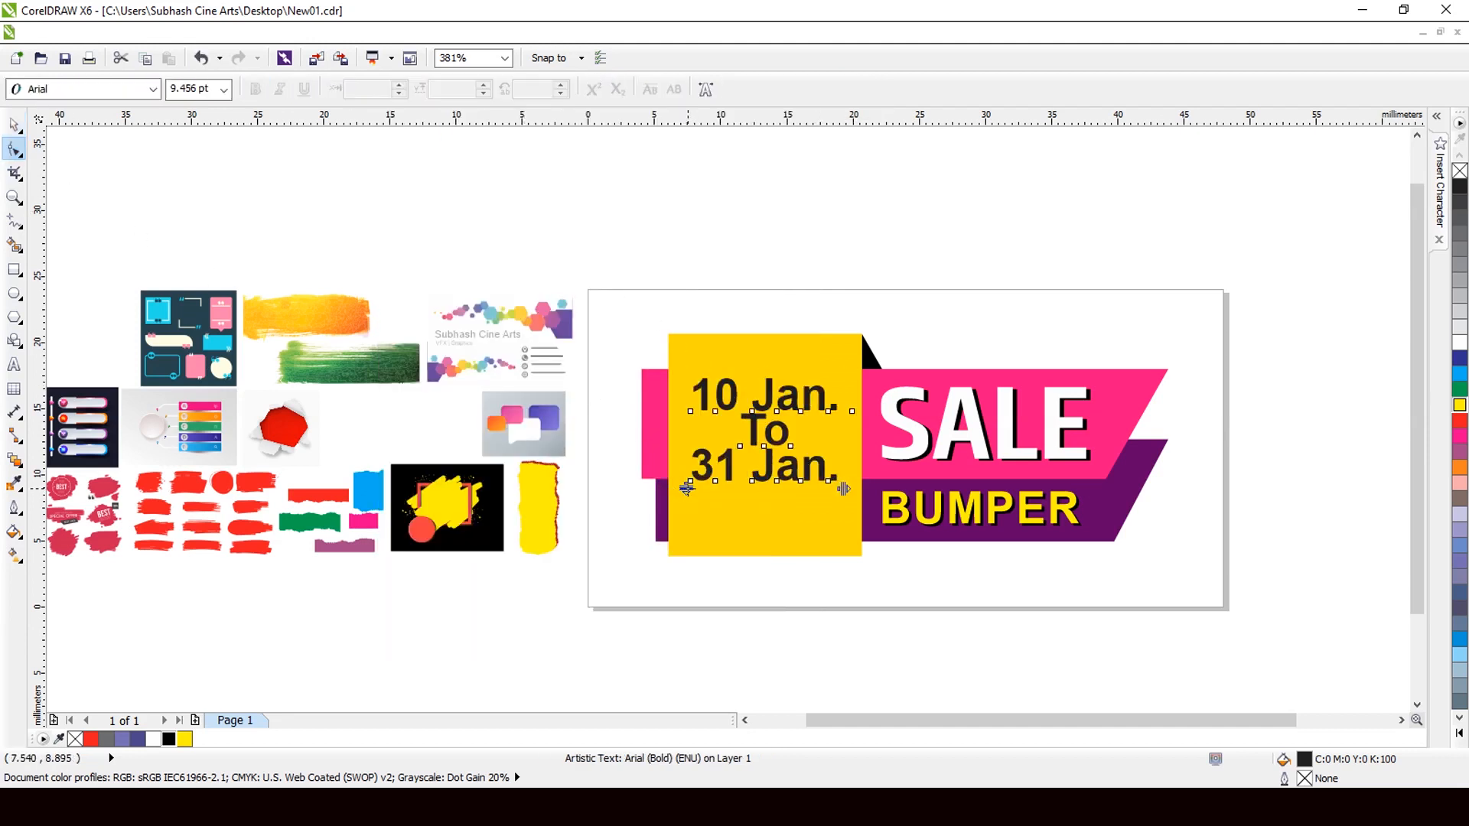
drag(687, 487, 685, 528)
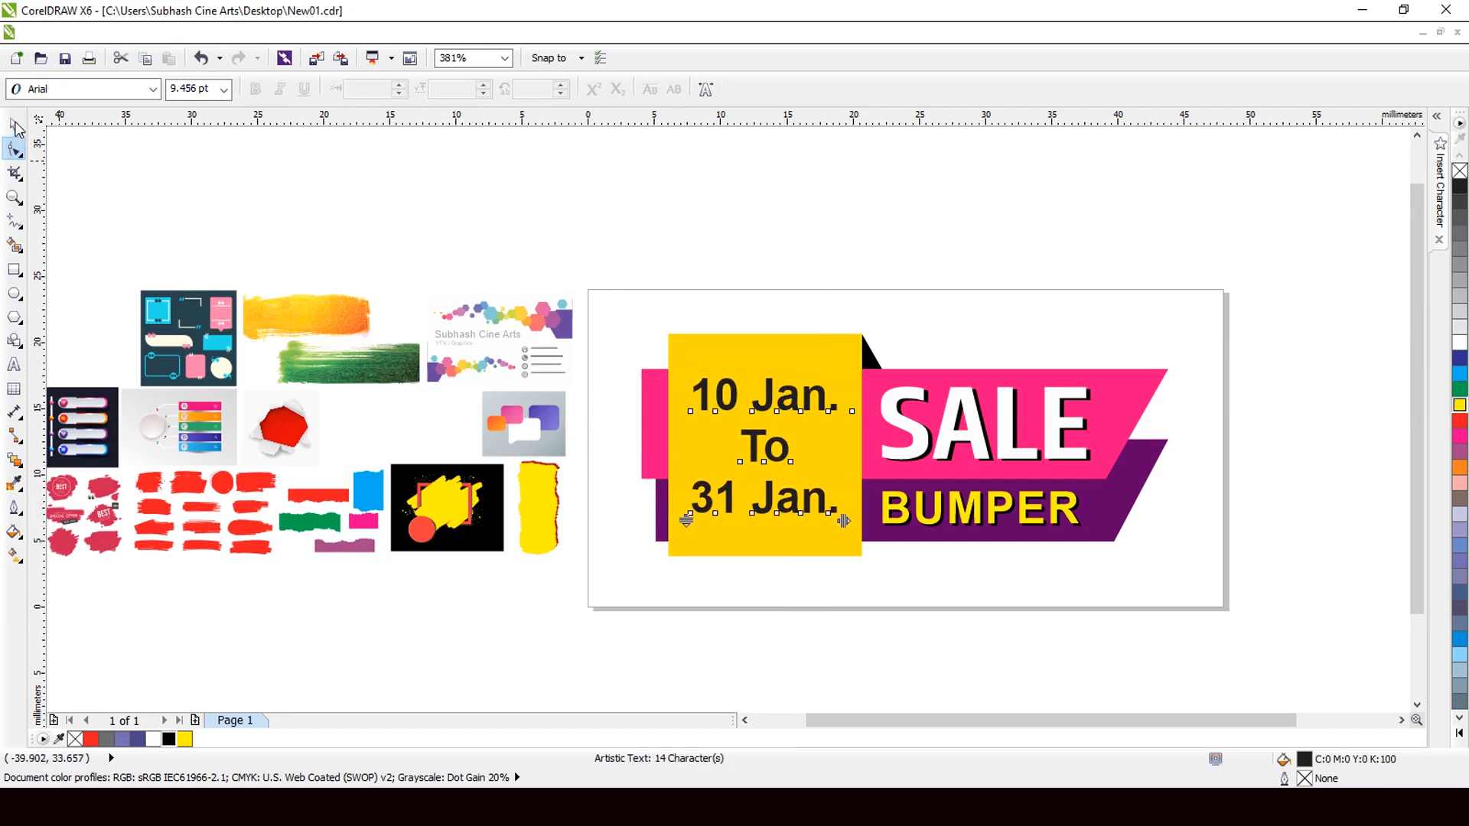
click(16, 129)
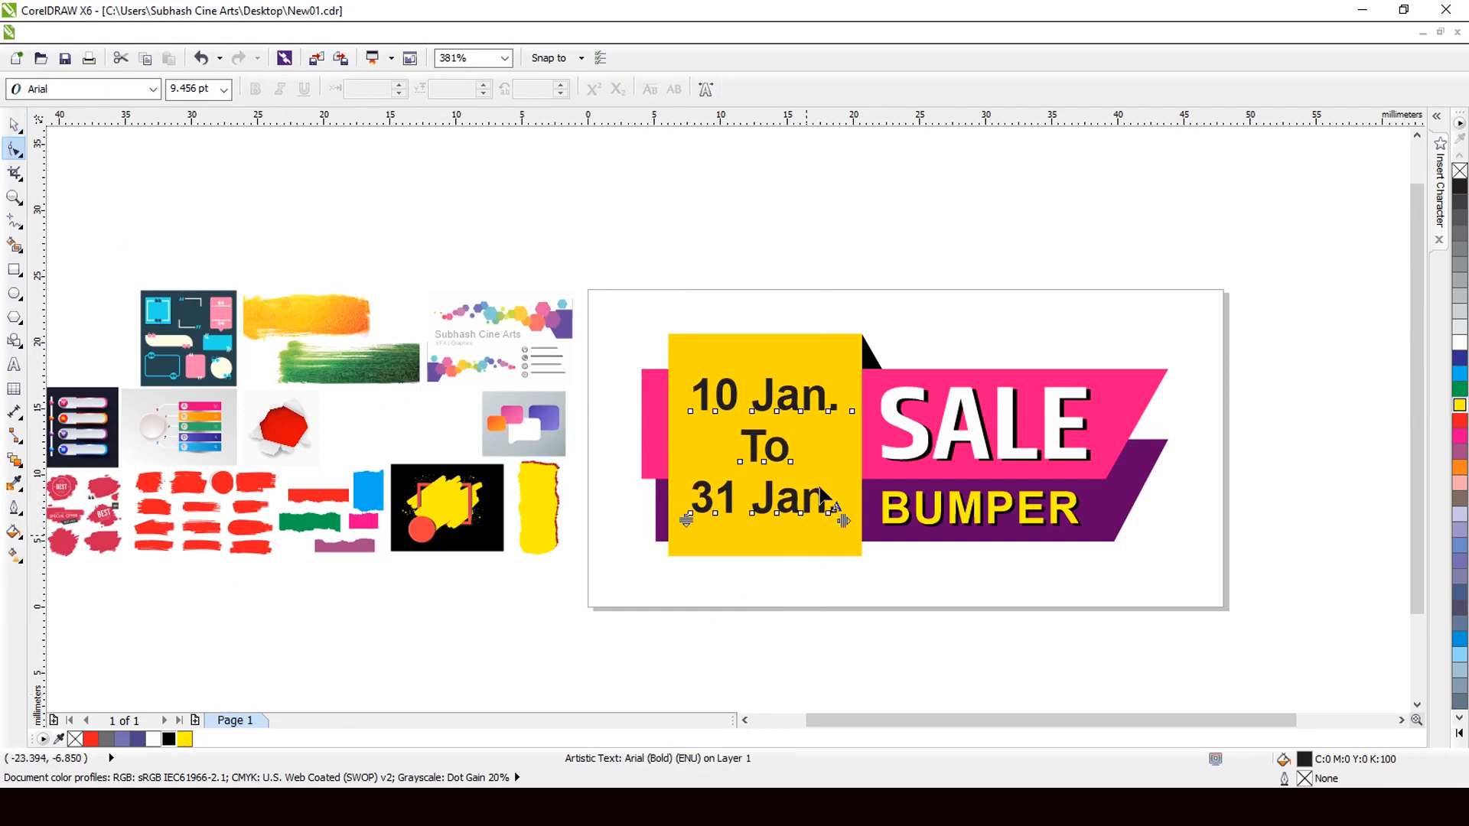
scroll(761, 416, up, 1)
click(14, 124)
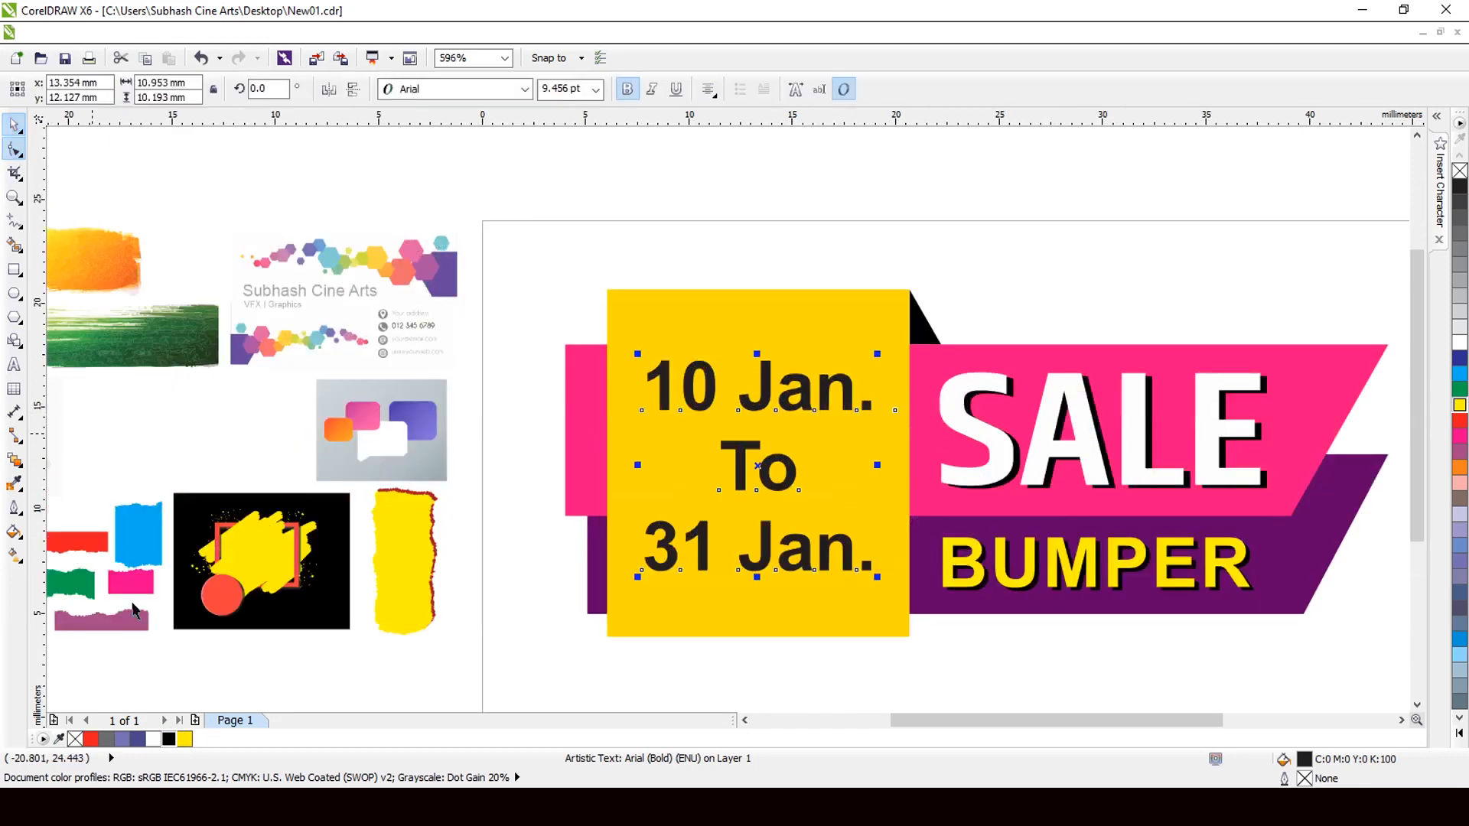
Fill the date text rich black and enlarge it to 10.869 pt, stretching it taller.
click(168, 739)
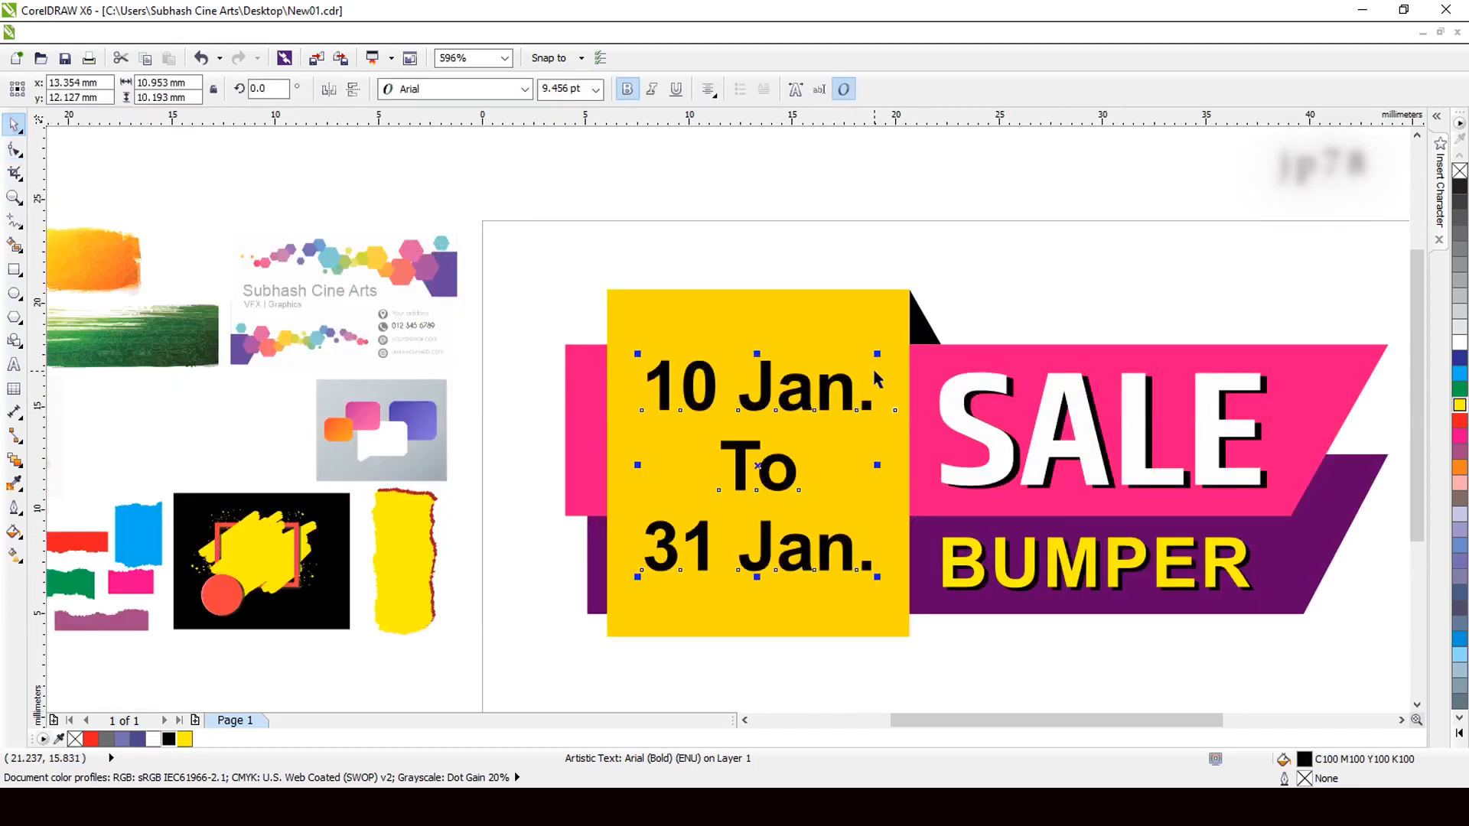
drag(876, 354, 884, 330)
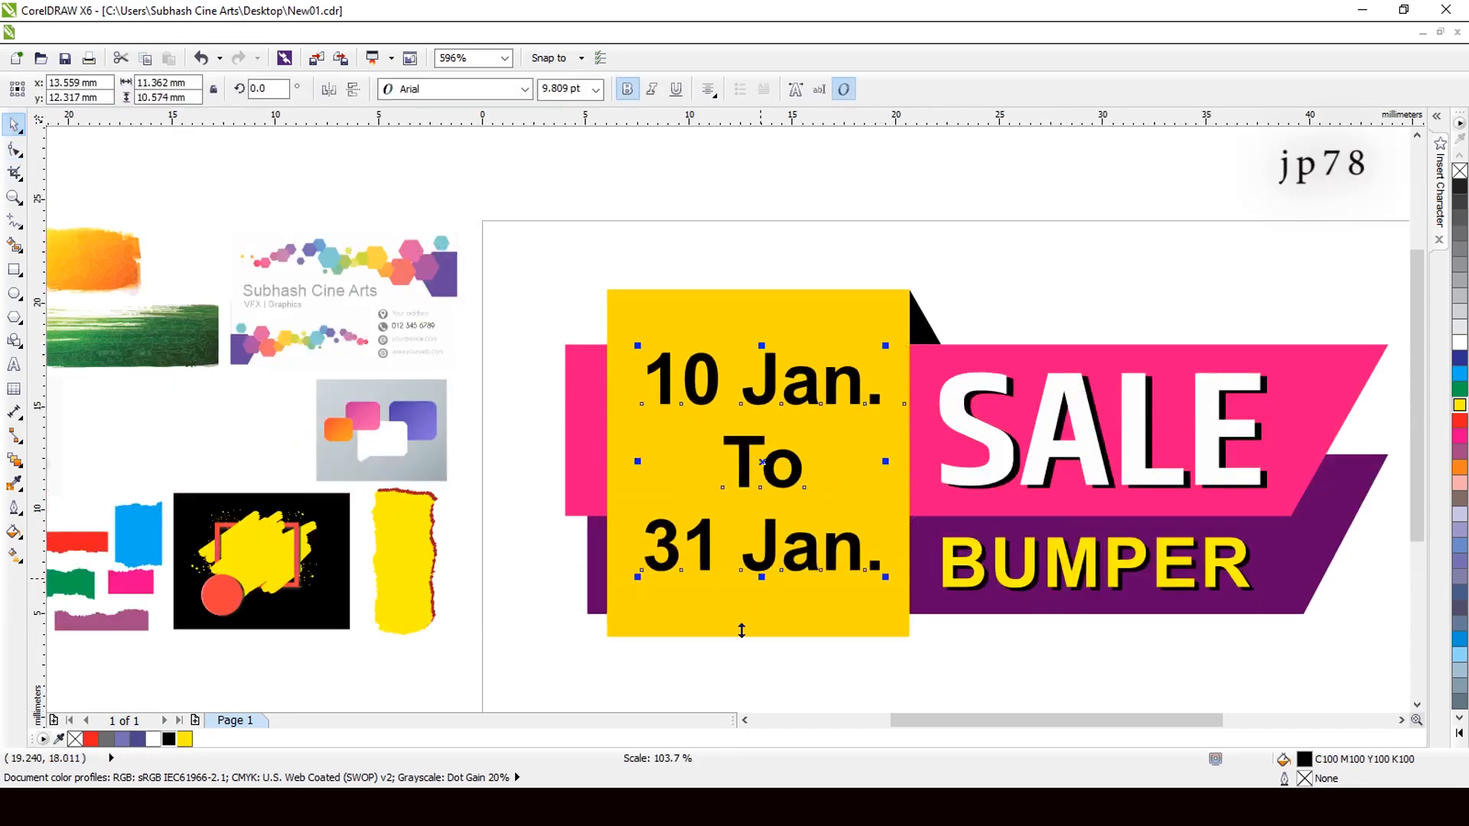
drag(761, 577, 762, 600)
scroll(725, 428, down, 2)
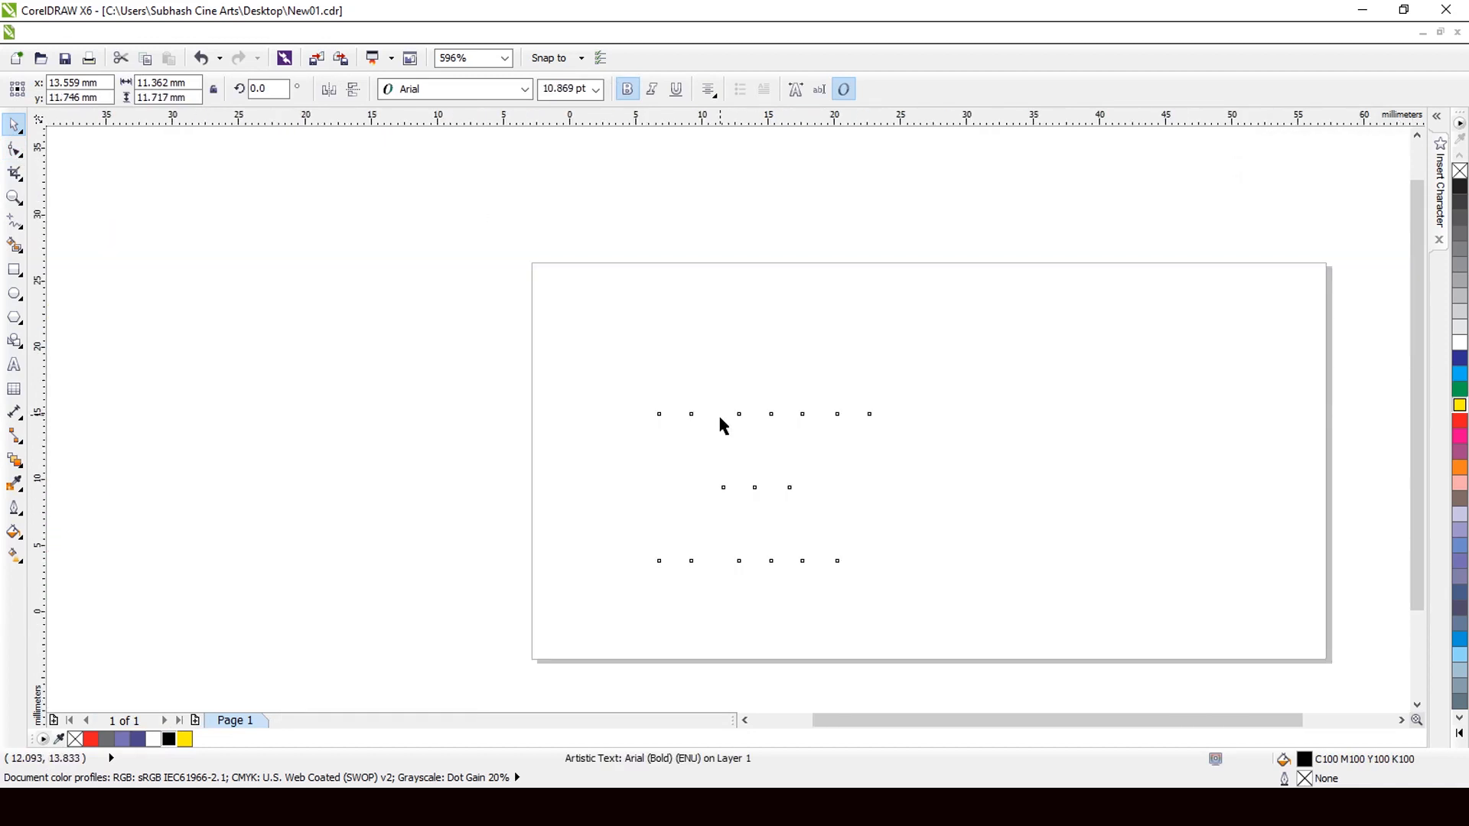
Delete the sale banner and move the hexagon business card onto the page.
drag(1164, 399, 599, 619)
key(Delete)
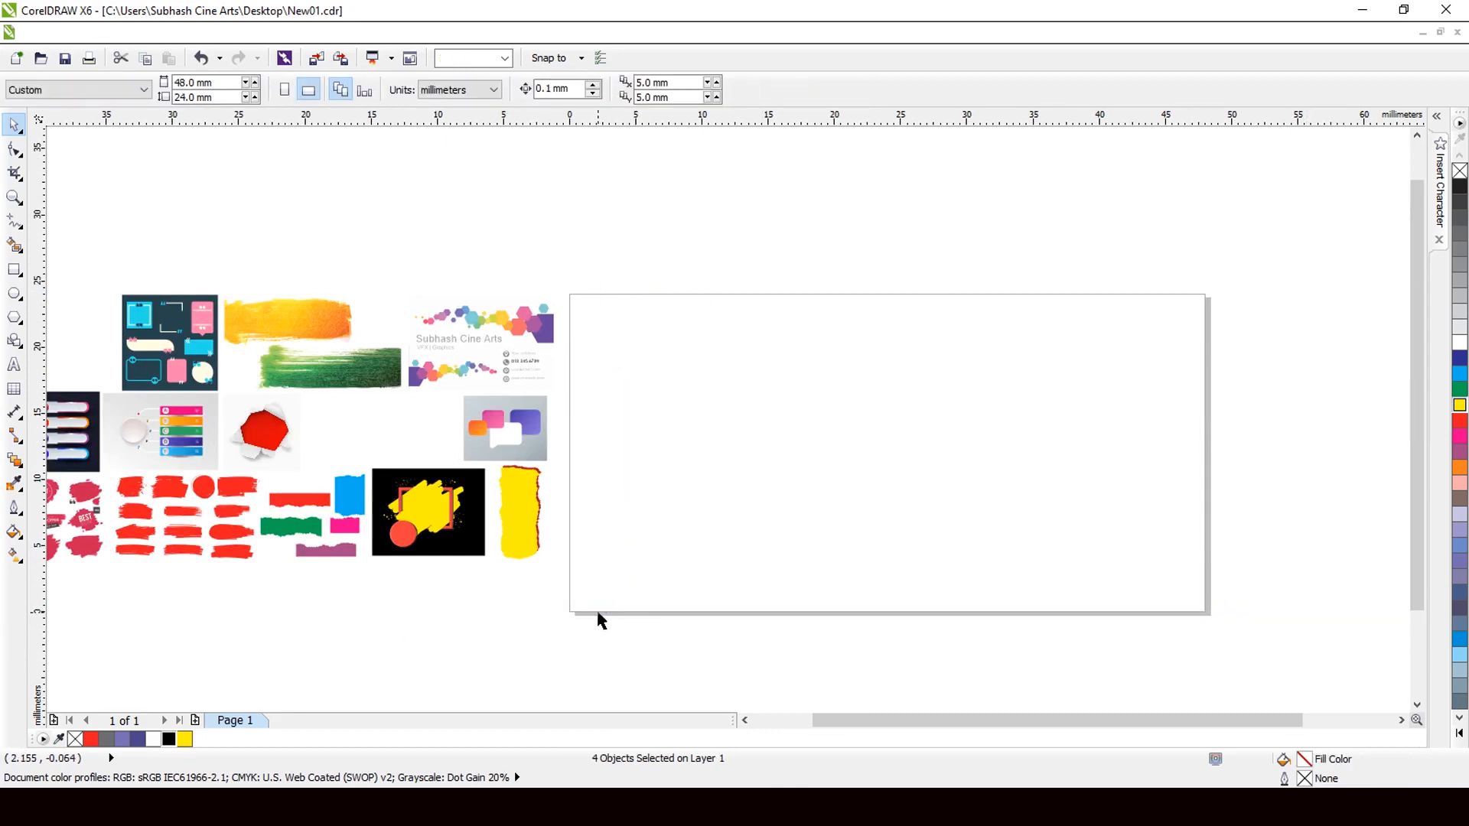
click(506, 380)
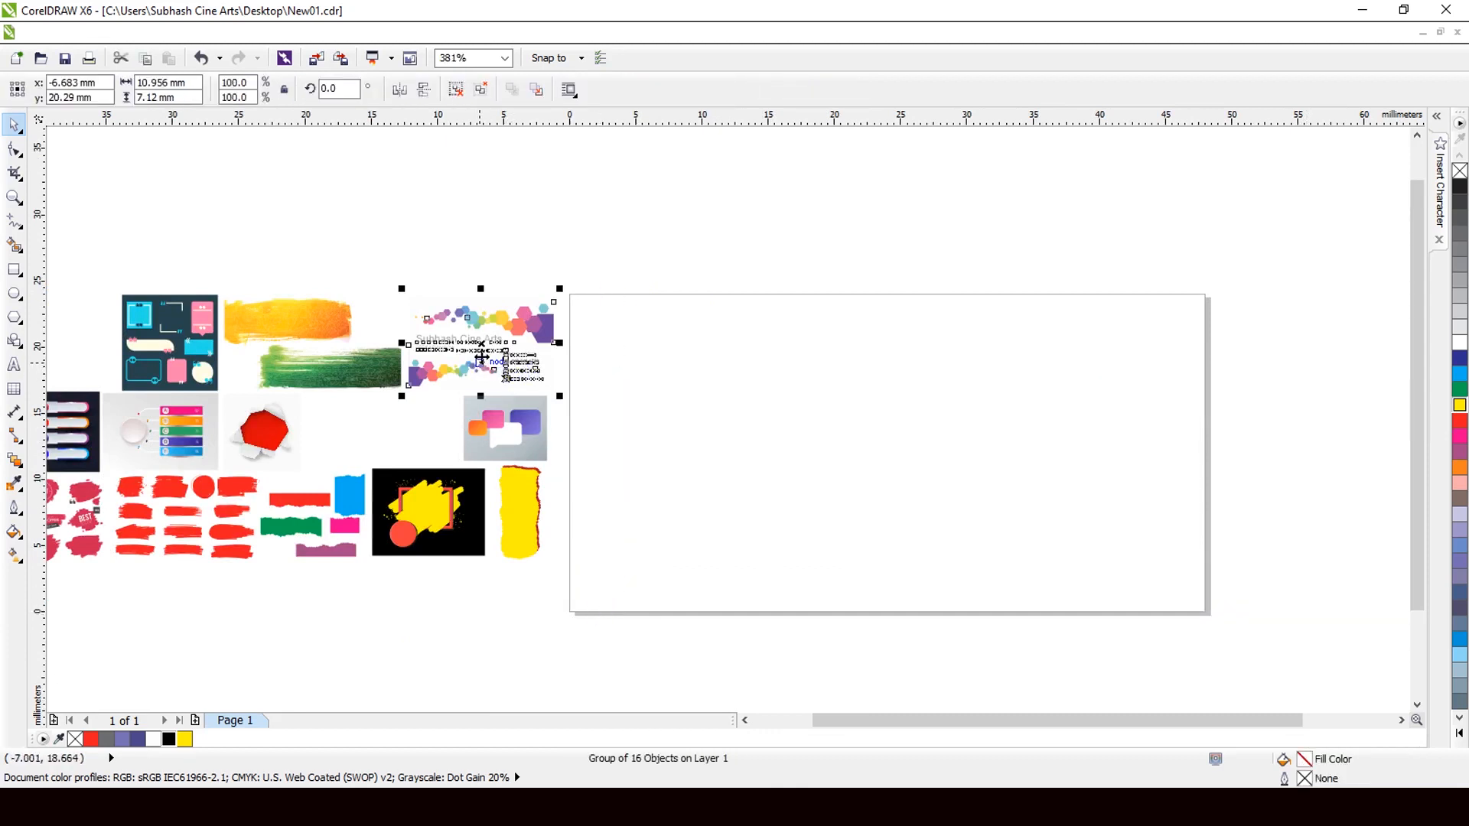
drag(484, 346, 873, 457)
Scale the business-card group up to about 37.6 × 24.4 mm to fill the page.
drag(969, 495, 1131, 603)
key(Escape)
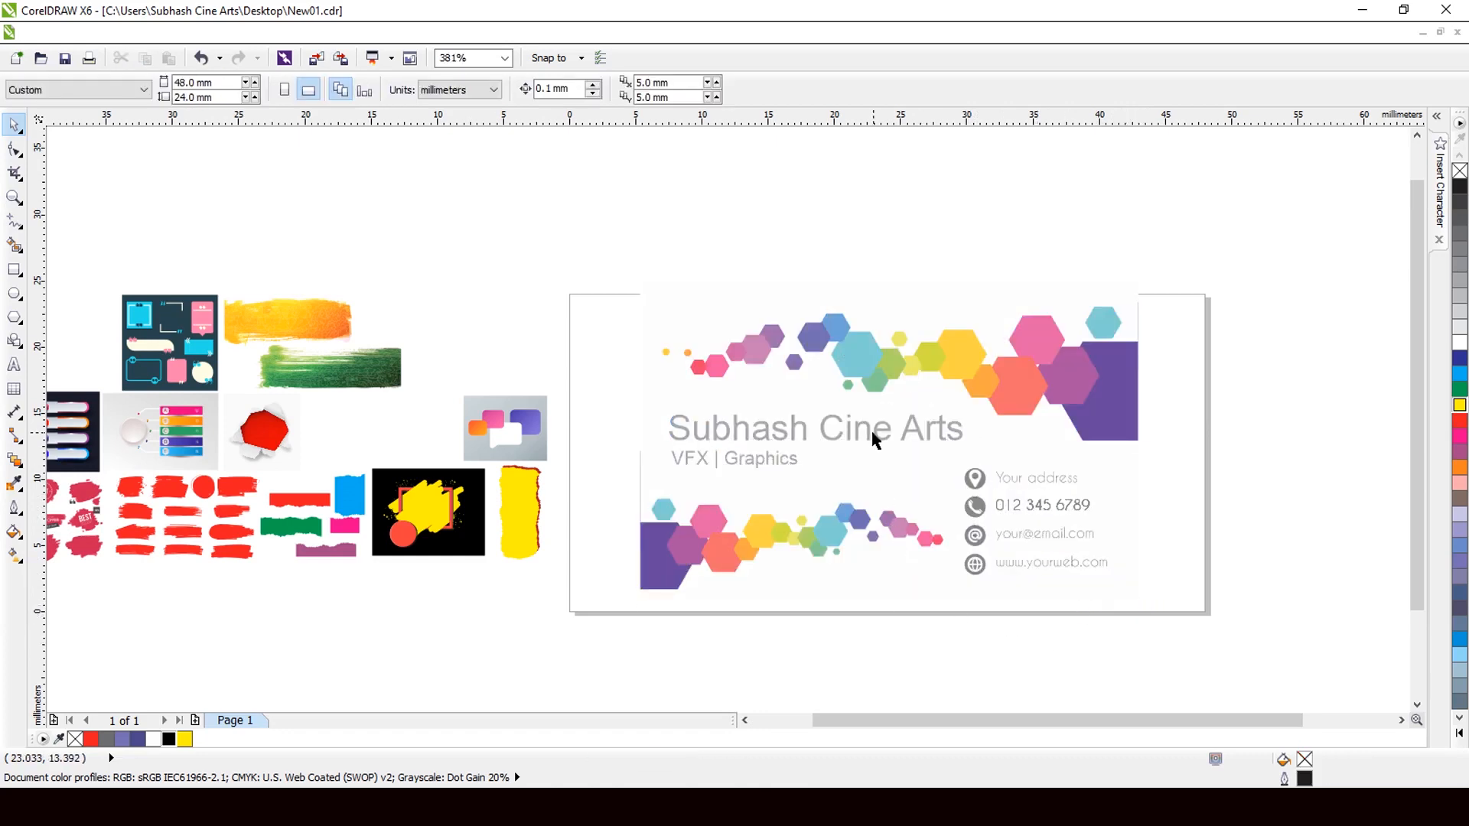
click(872, 439)
scroll(720, 456, up, 1)
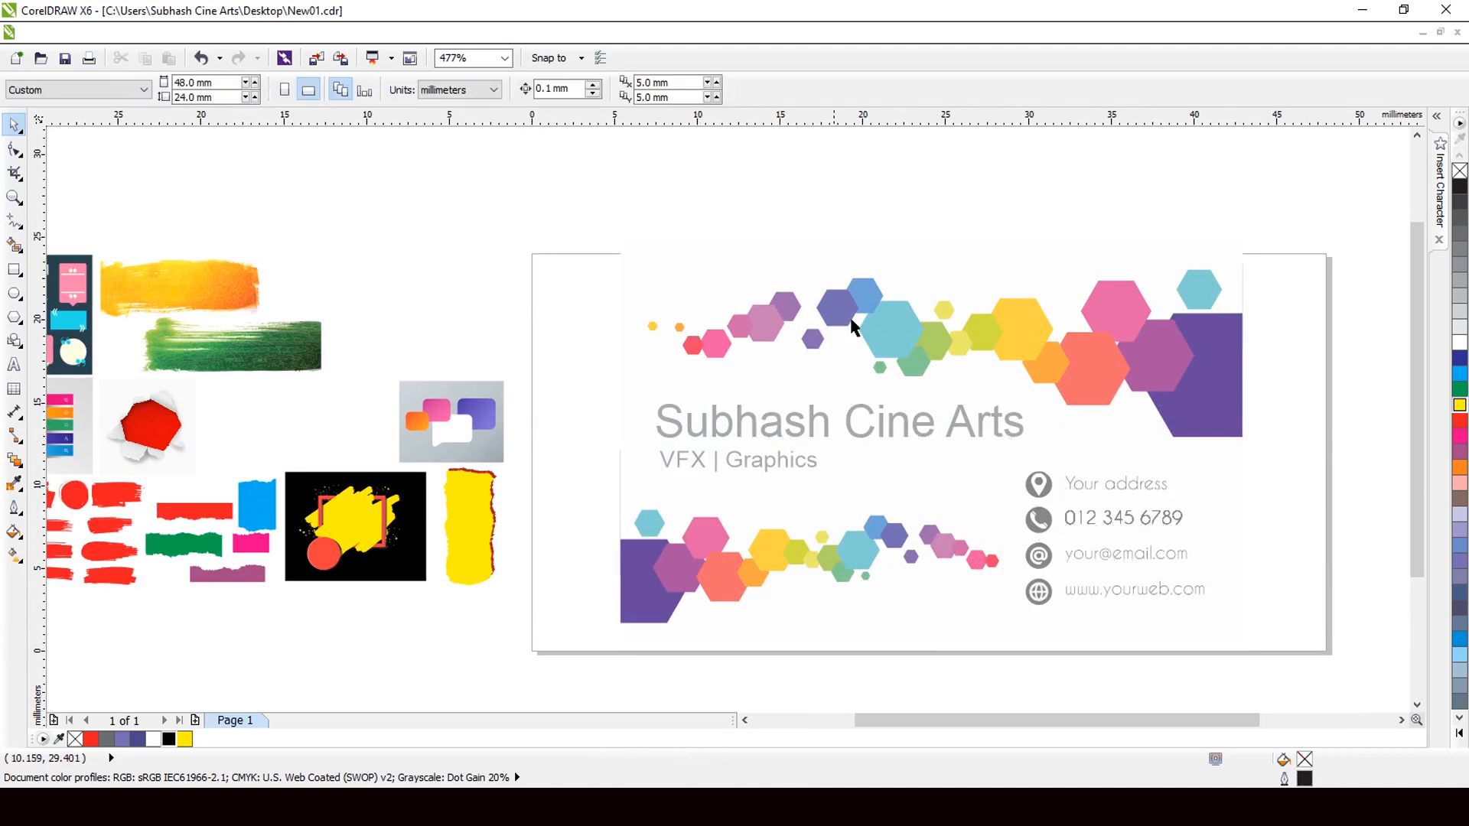
Select the card's company name text and start retyping it with the new name.
click(700, 169)
click(911, 439)
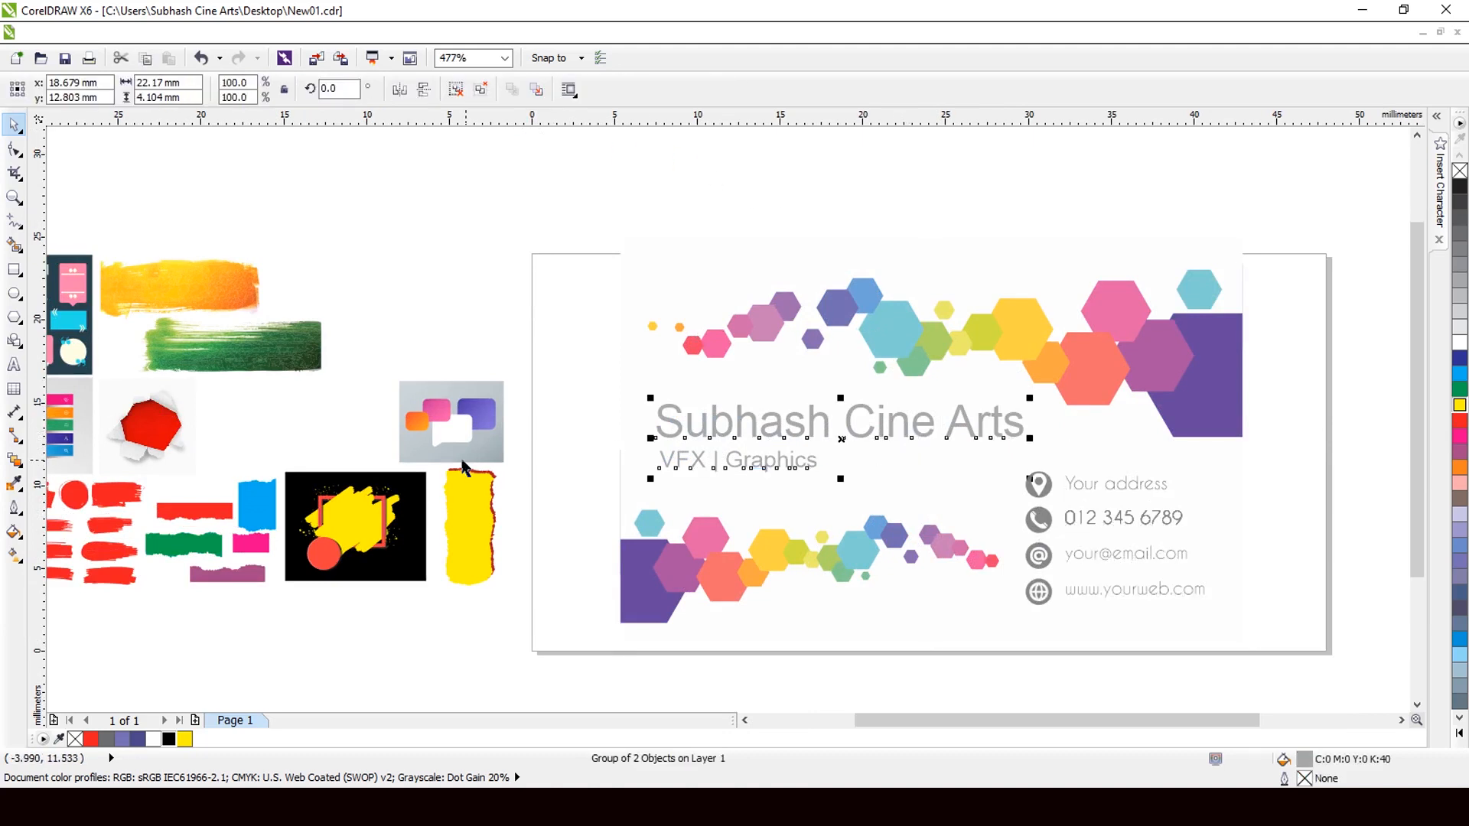
click(825, 388)
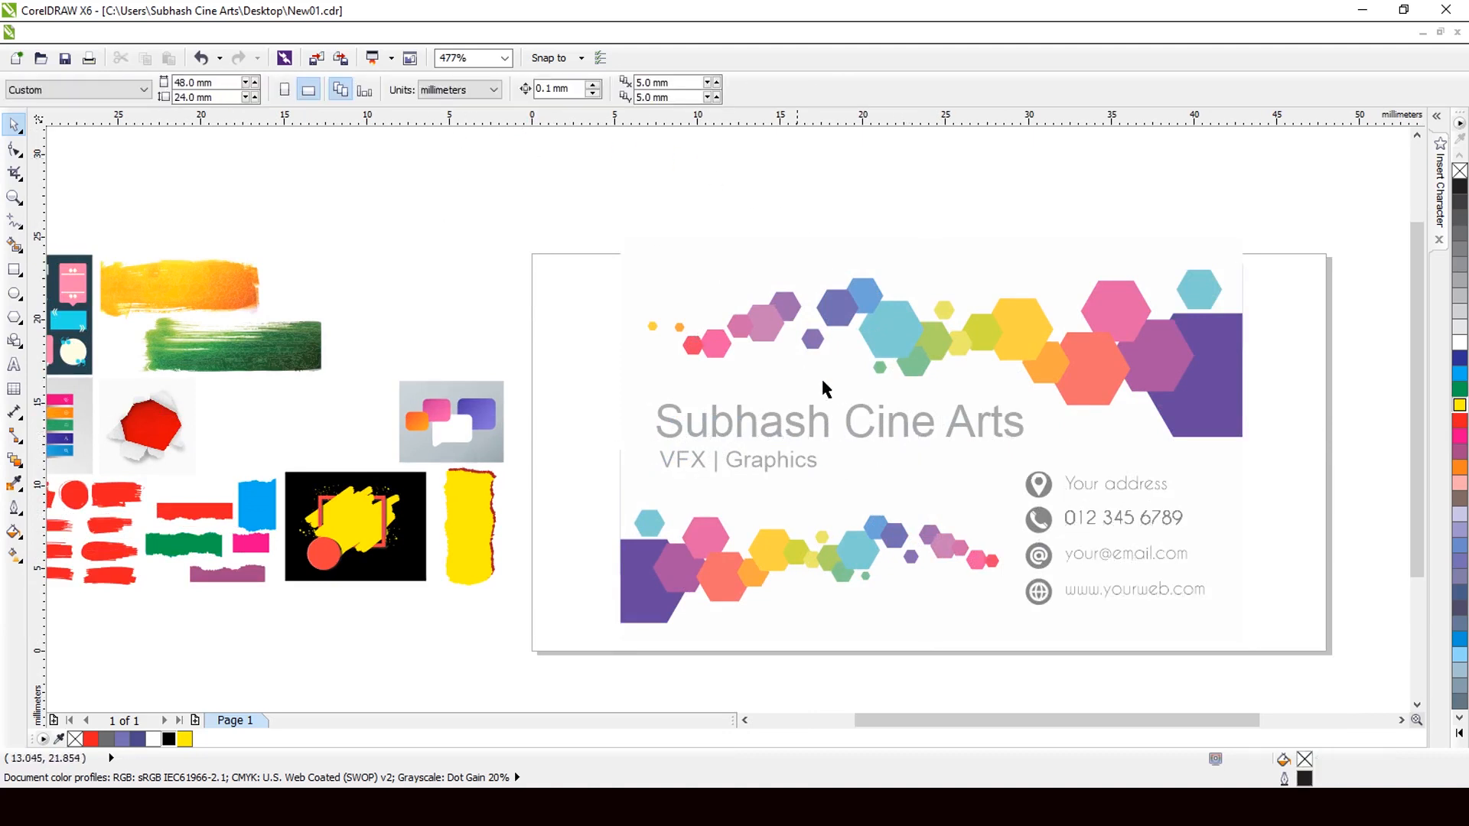
click(832, 431)
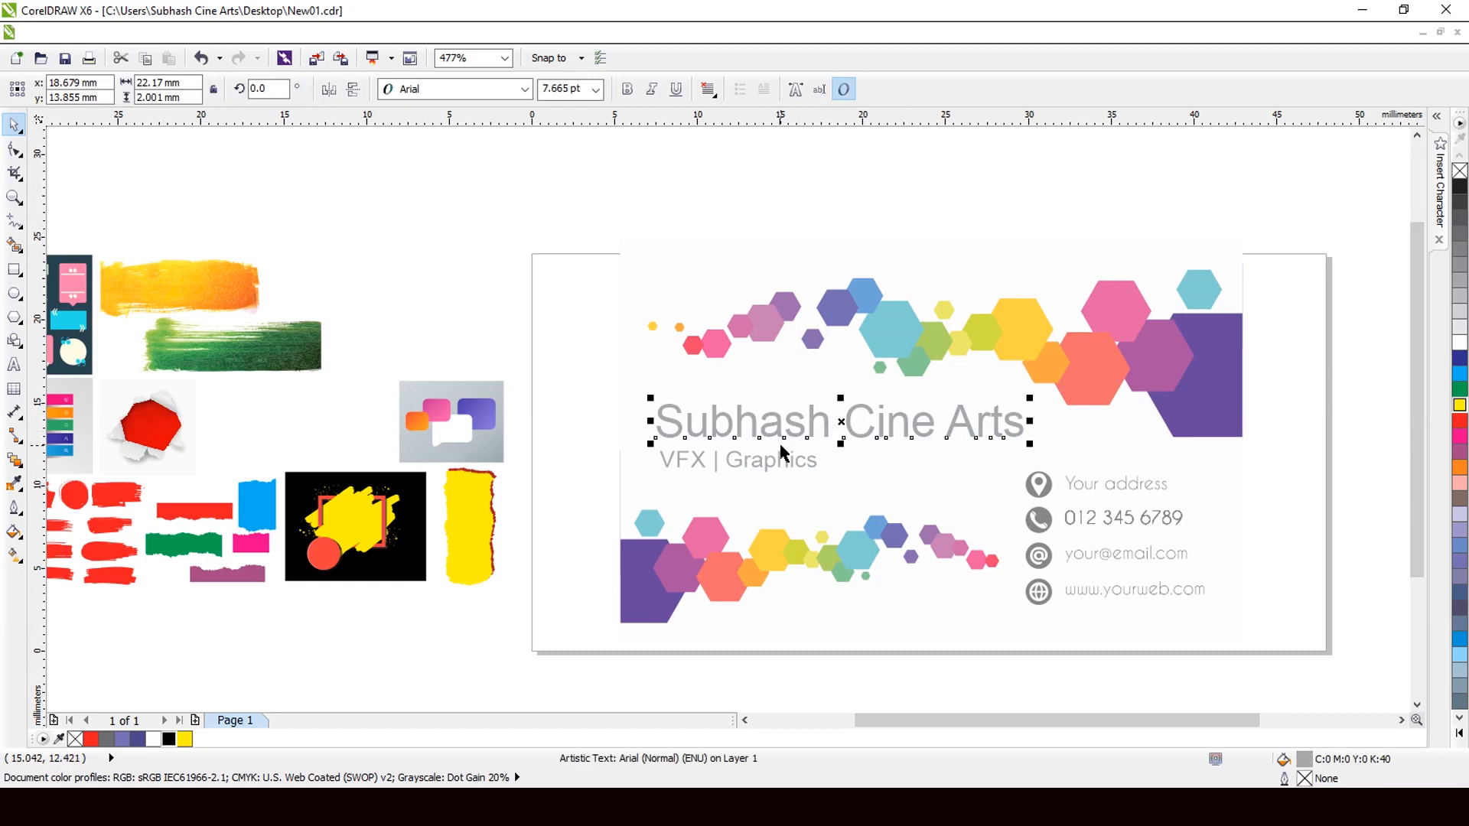
click(24, 366)
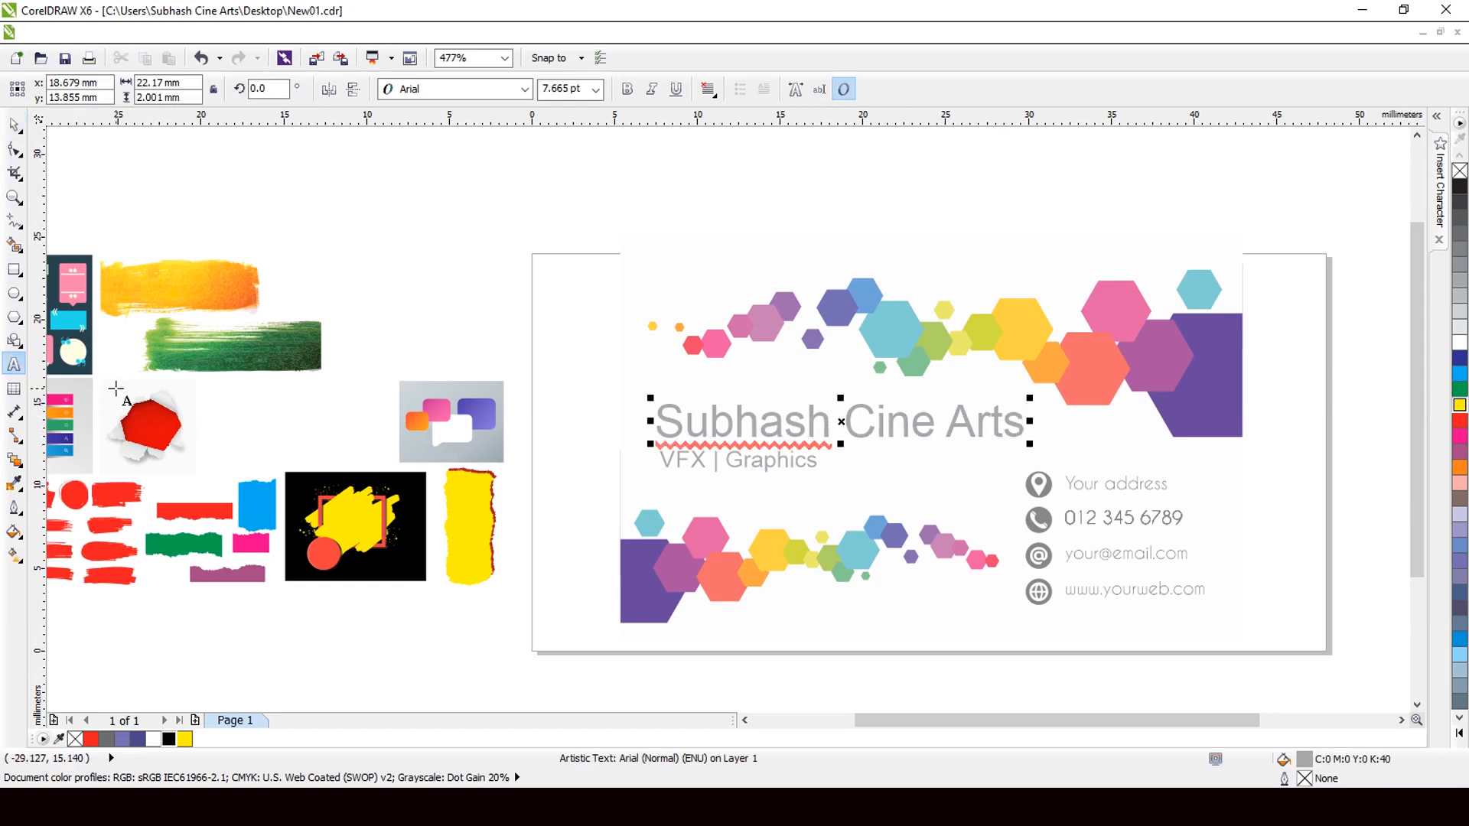
drag(1041, 425, 617, 450)
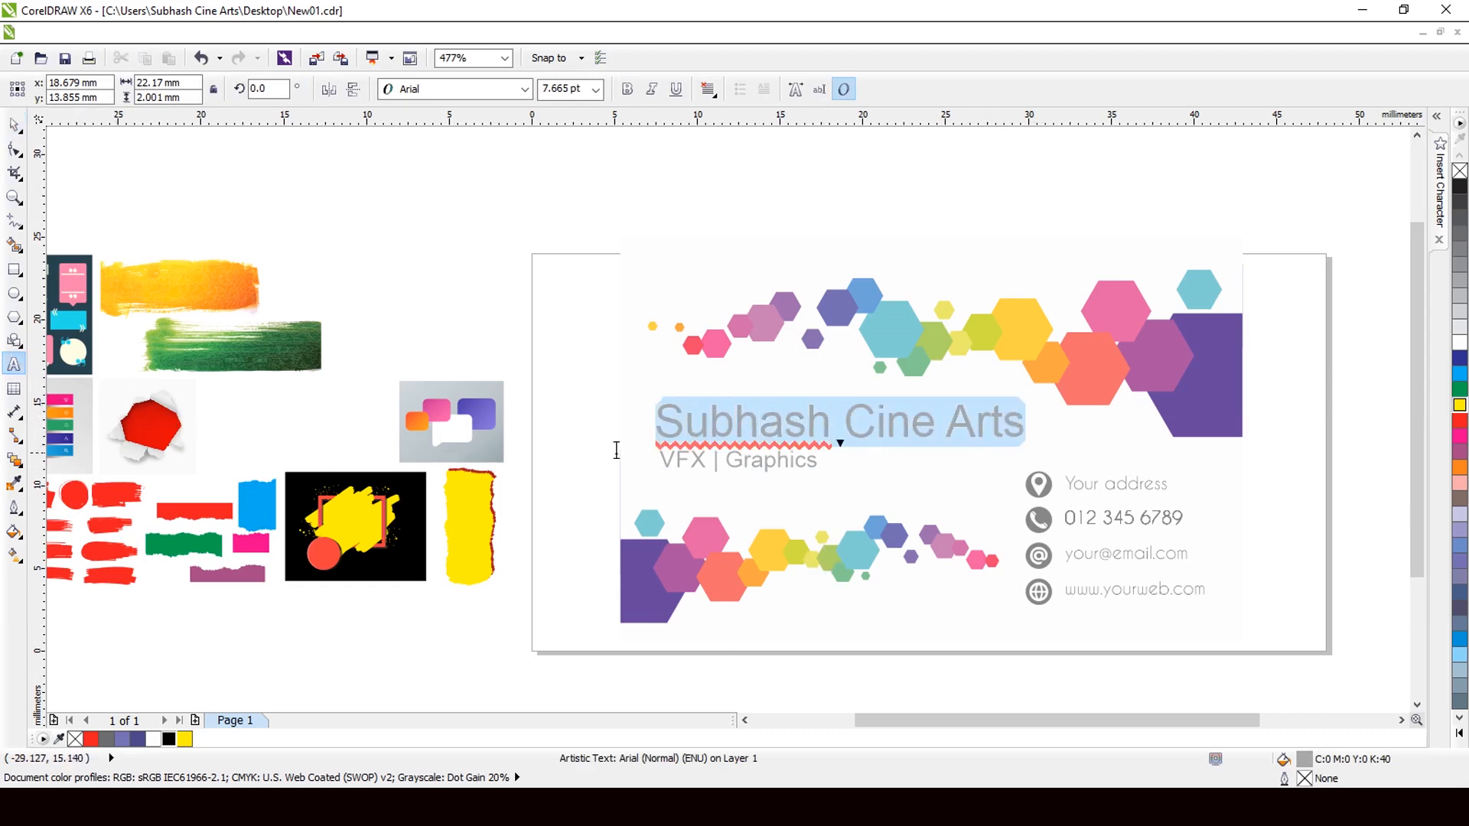
text(S)
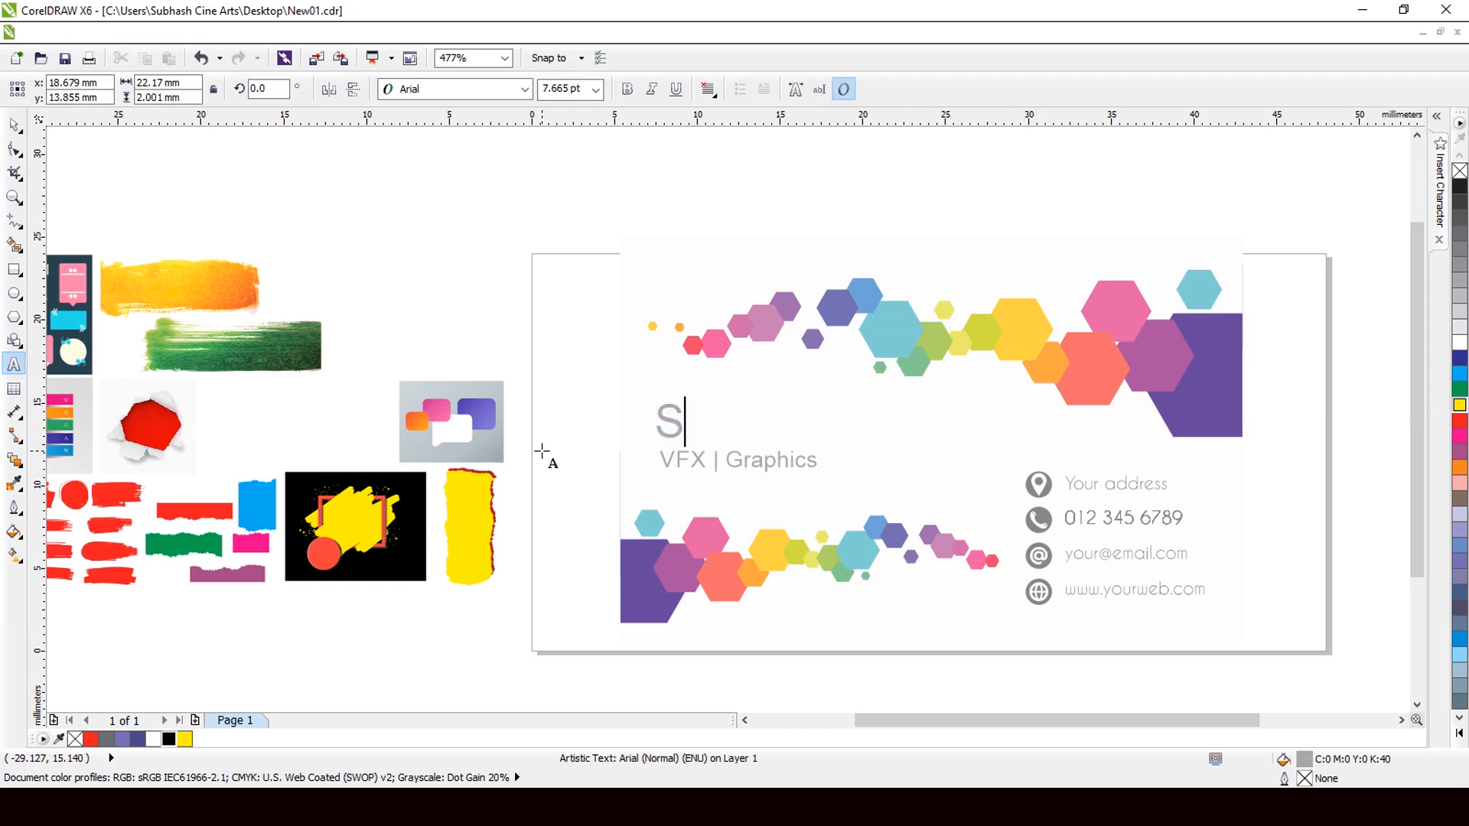
text(ubhash )
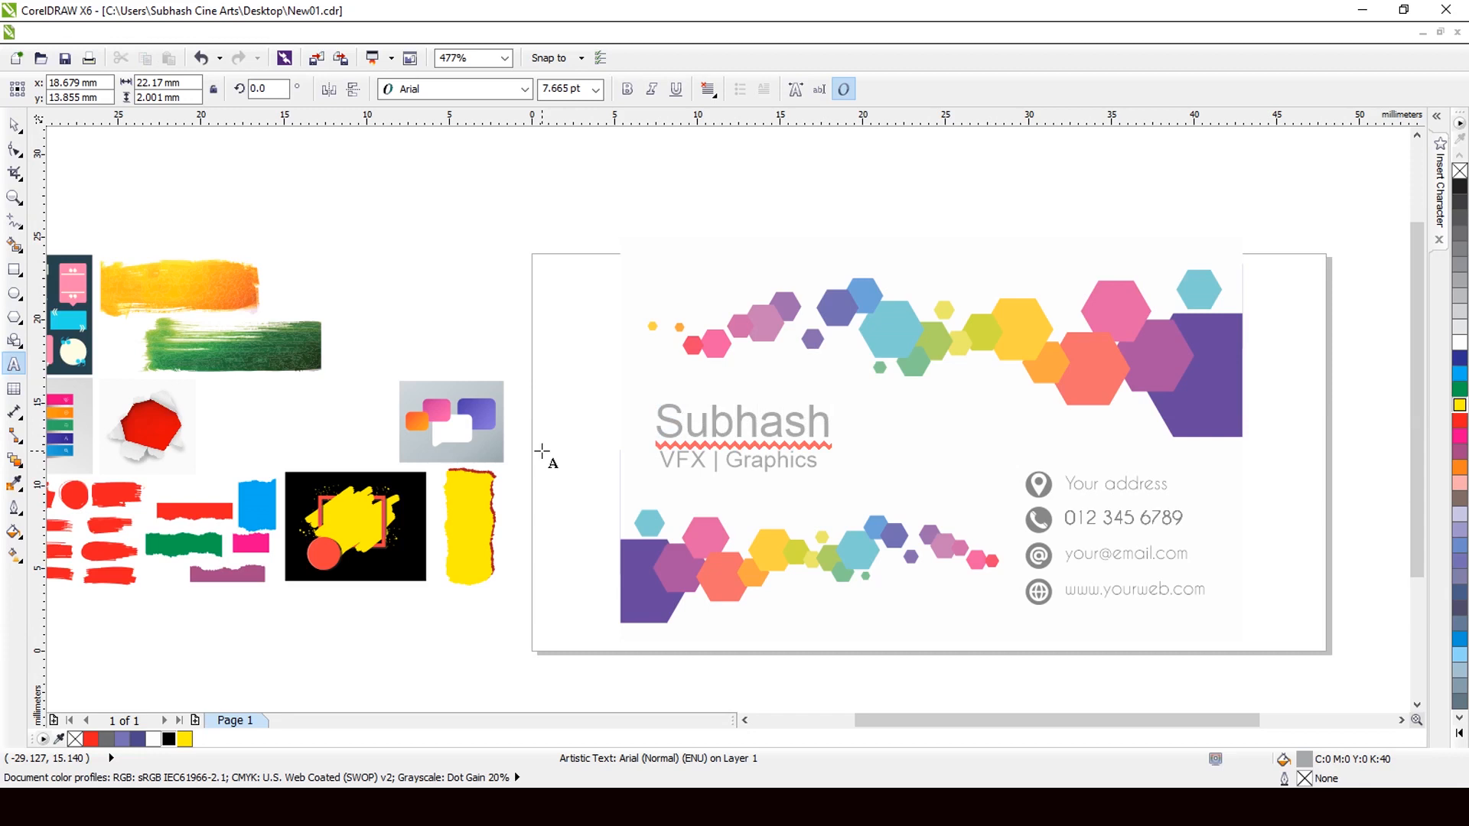
text(Cine)
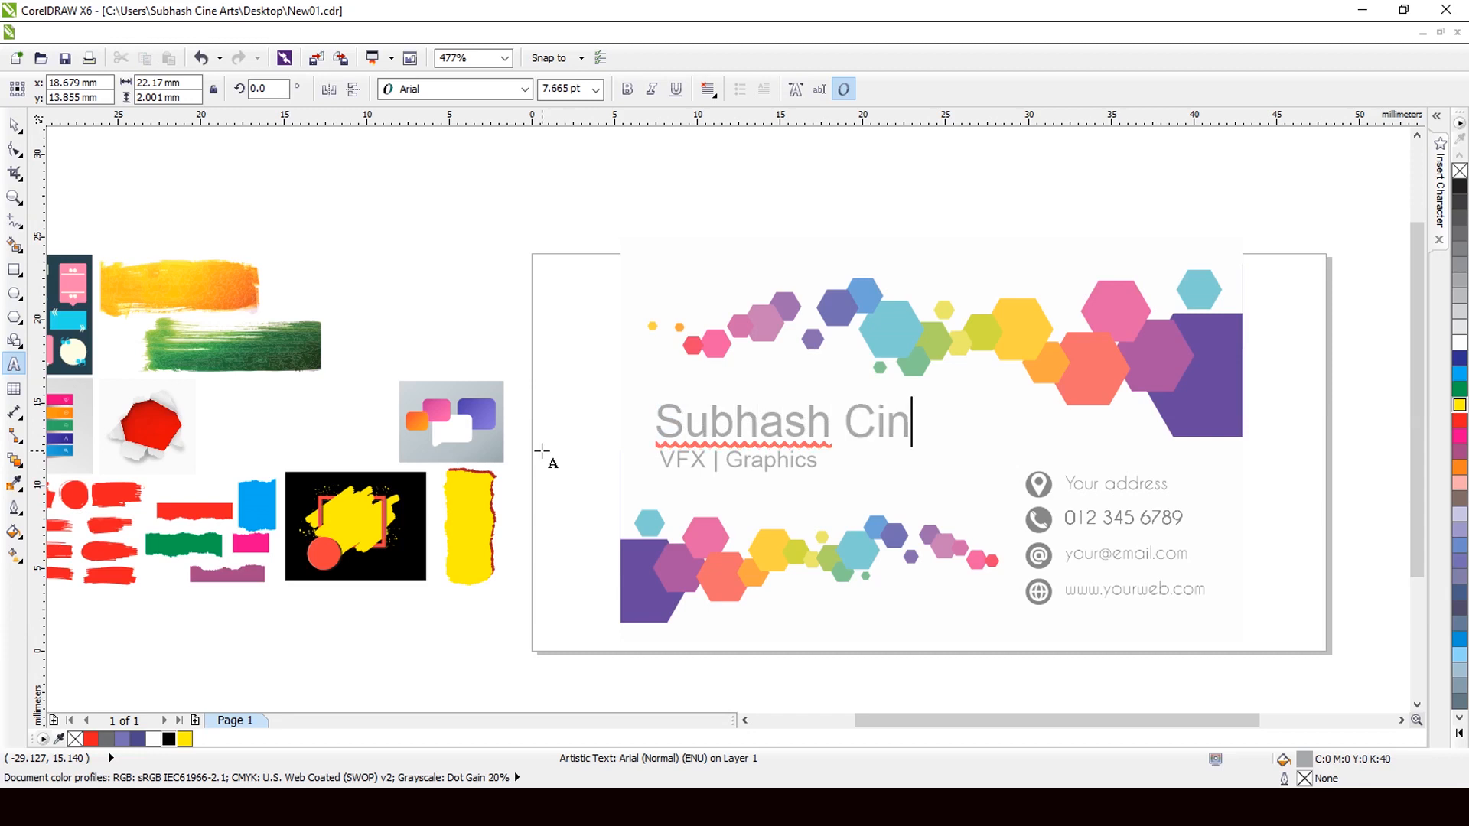